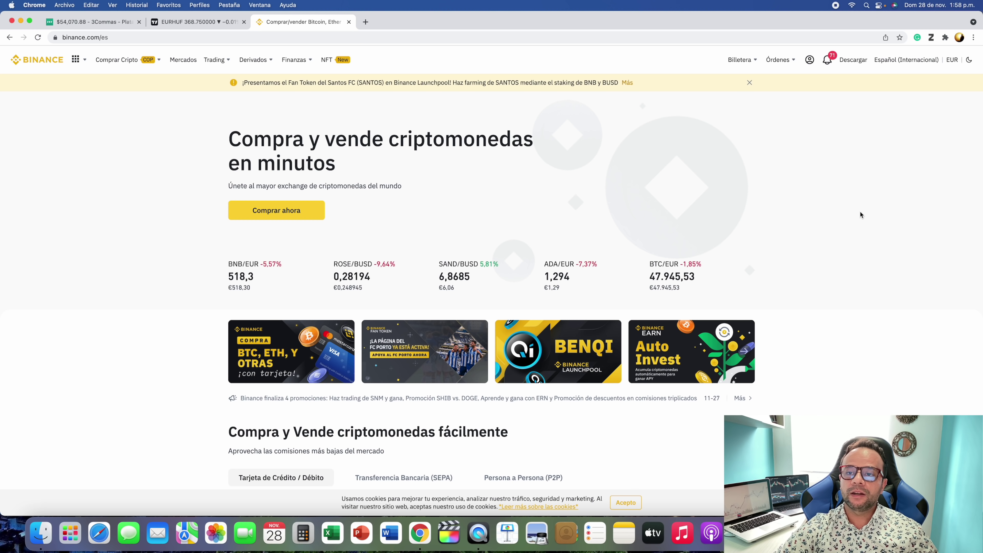
Step: Open Binance's Gestión de API page from the profile account menu
{"action": "mouse_move", "coordinate": [810, 60]}
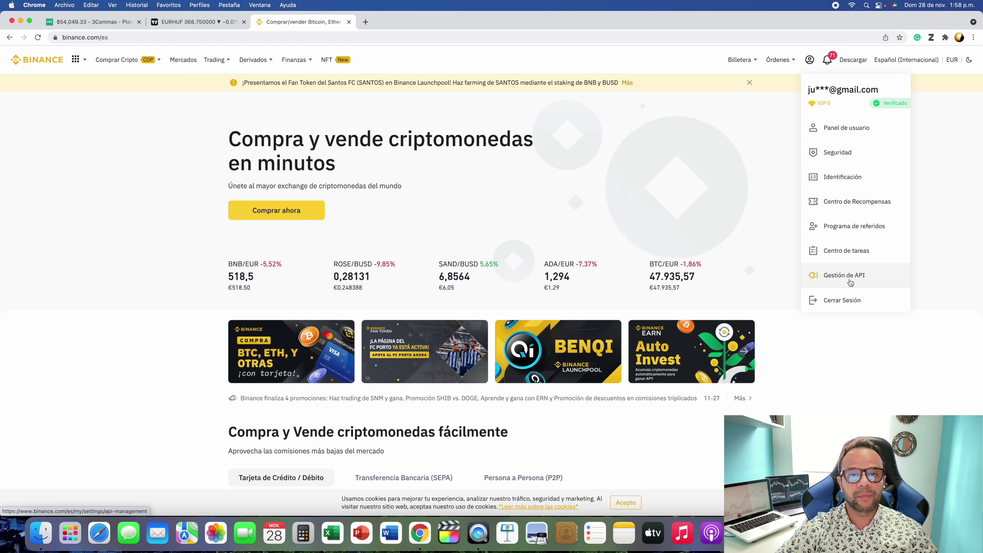
{"action": "left_click", "coordinate": [851, 276]}
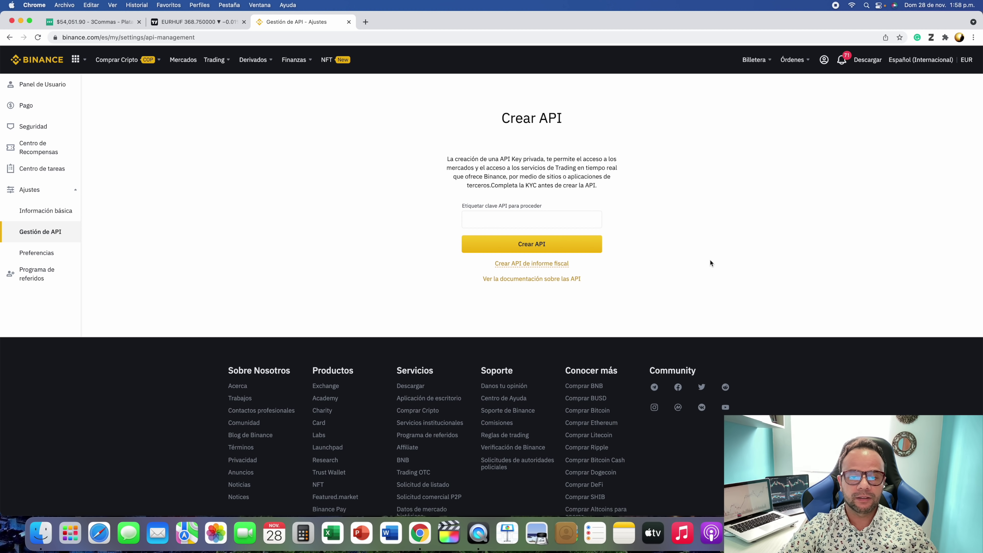
Step: Request a new Binance API key labelled 'Nuevo bot' with Crear API
{"action": "left_click", "coordinate": [564, 222]}
{"action": "type", "text": "Nuevo"}
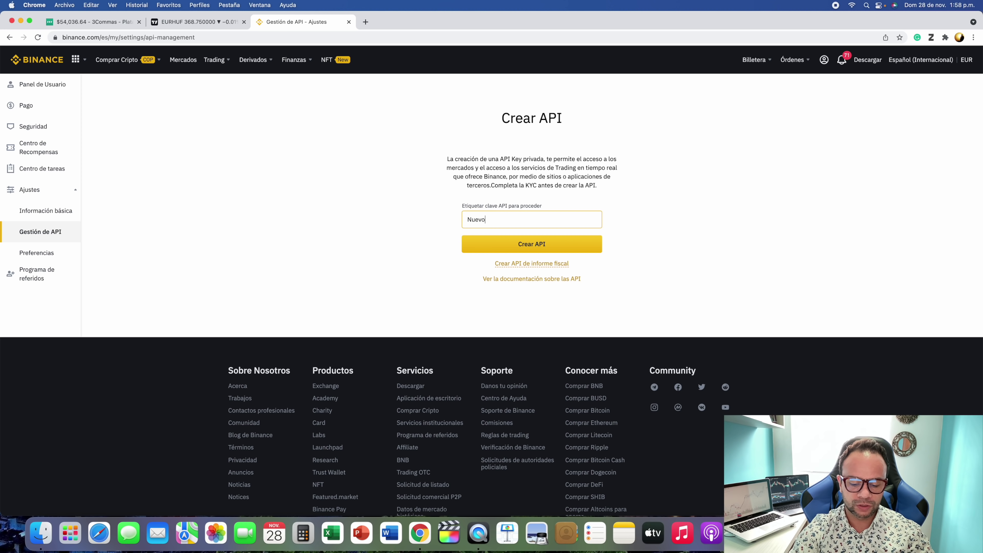
{"action": "type", "text": " bot"}
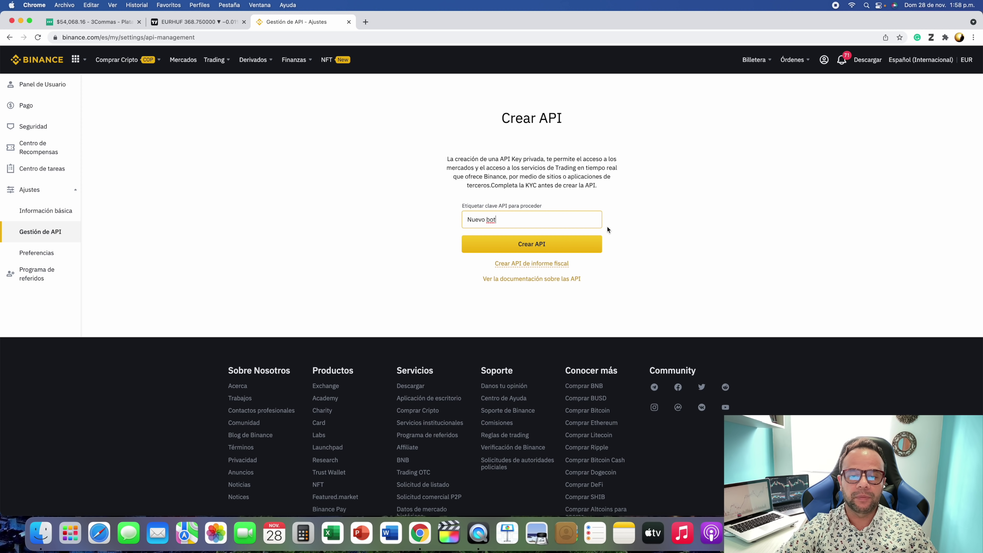
{"action": "left_click", "coordinate": [546, 249]}
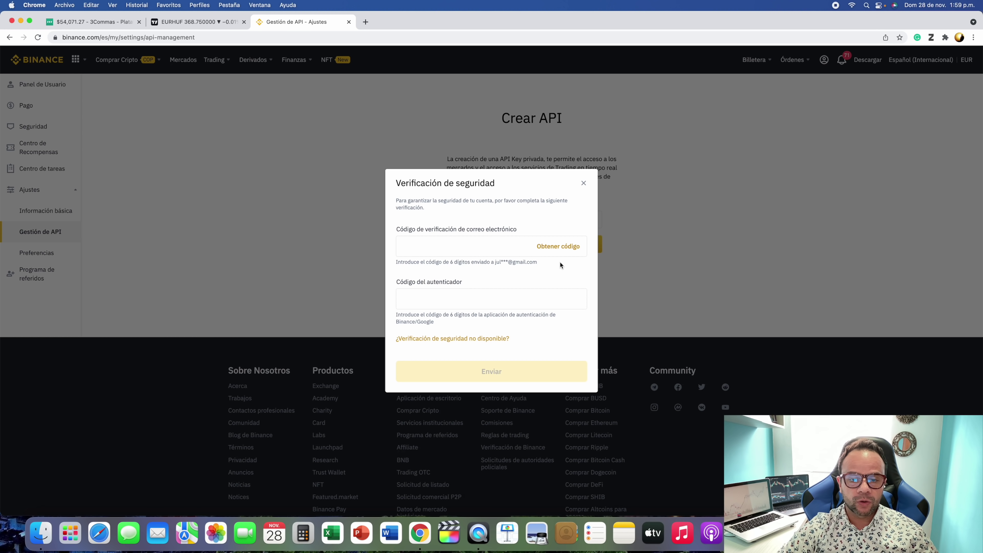
Step: Complete security verification with the email and authenticator codes to create the key
{"action": "left_click", "coordinate": [552, 249]}
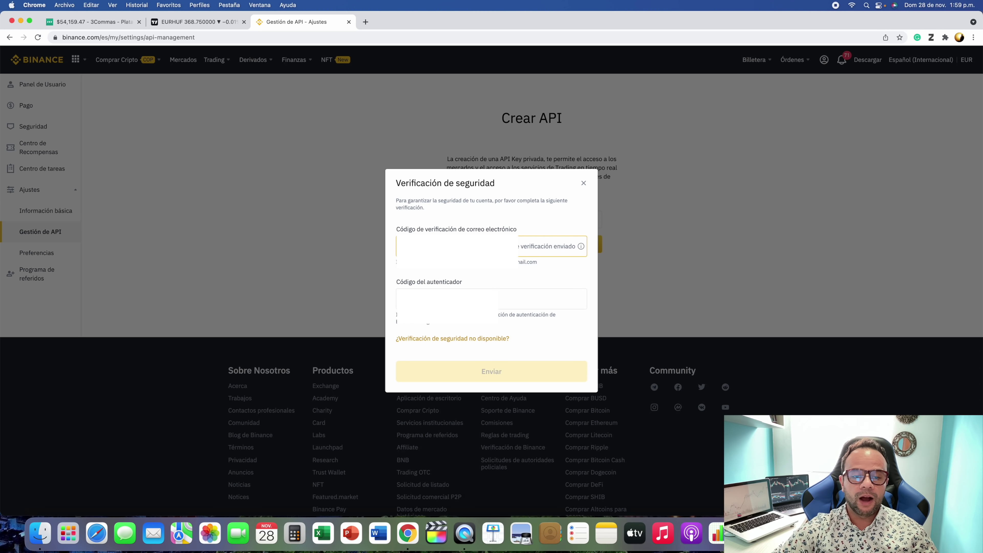
{"action": "left_click", "coordinate": [425, 284]}
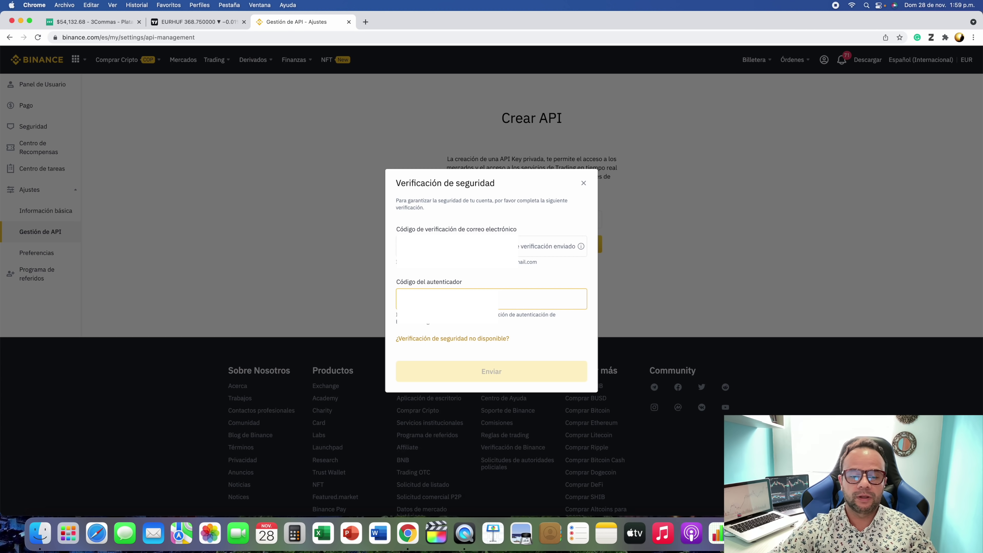
{"action": "left_click", "coordinate": [488, 368]}
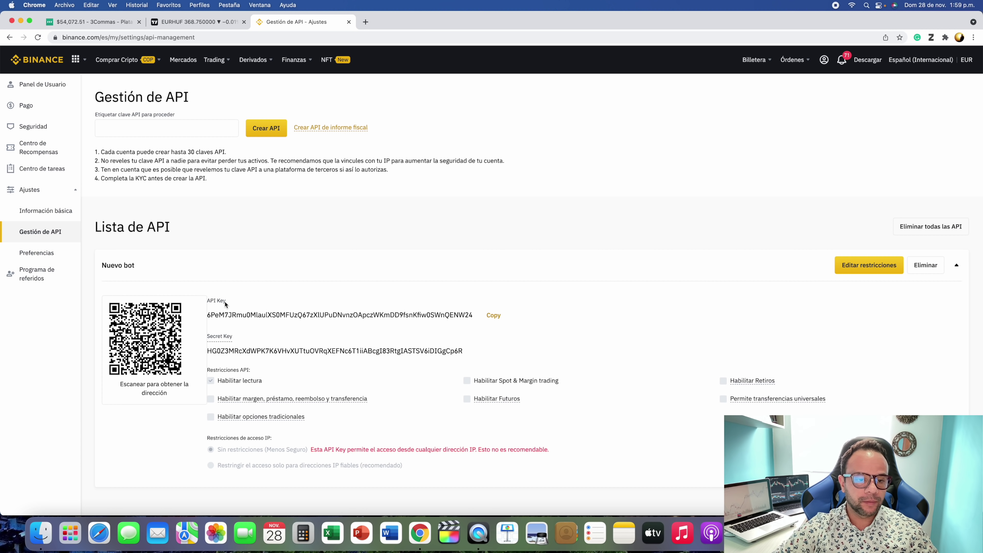
{"action": "left_click_drag", "start_coordinate": [227, 299], "coordinate": [205, 299]}
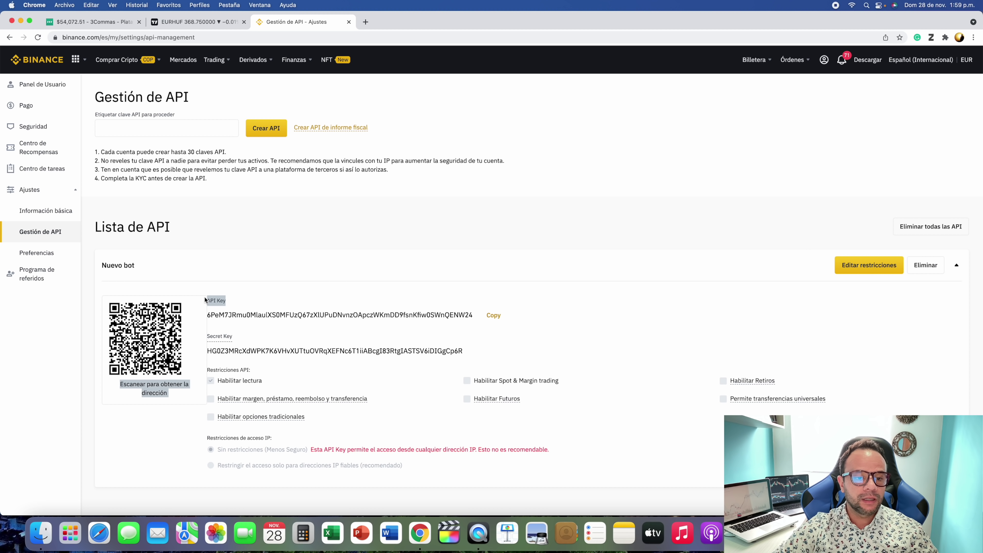
{"action": "left_click", "coordinate": [235, 326]}
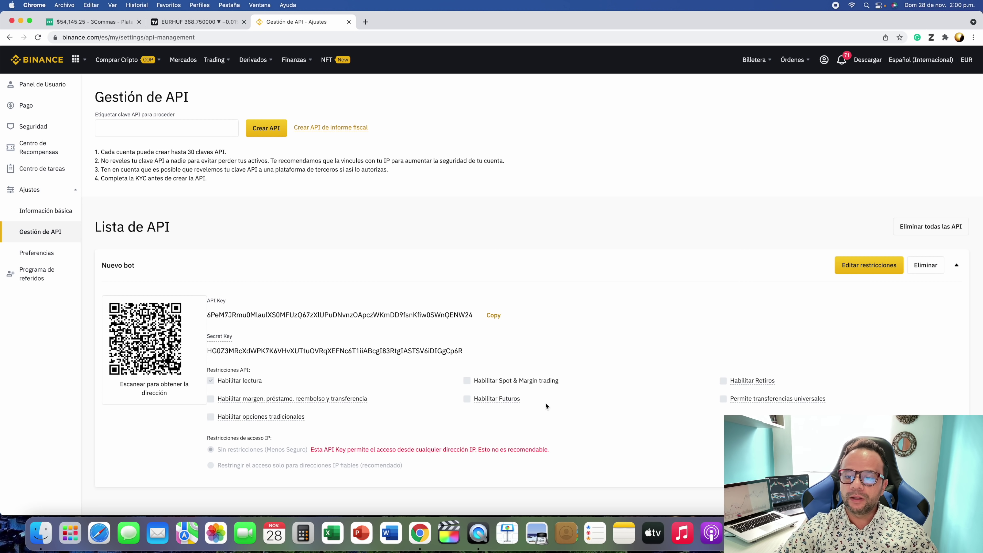
Step: Enable Spot & Margin trading and Futures on the Nuevo bot key, confirming with the authenticator code
{"action": "left_click", "coordinate": [860, 271]}
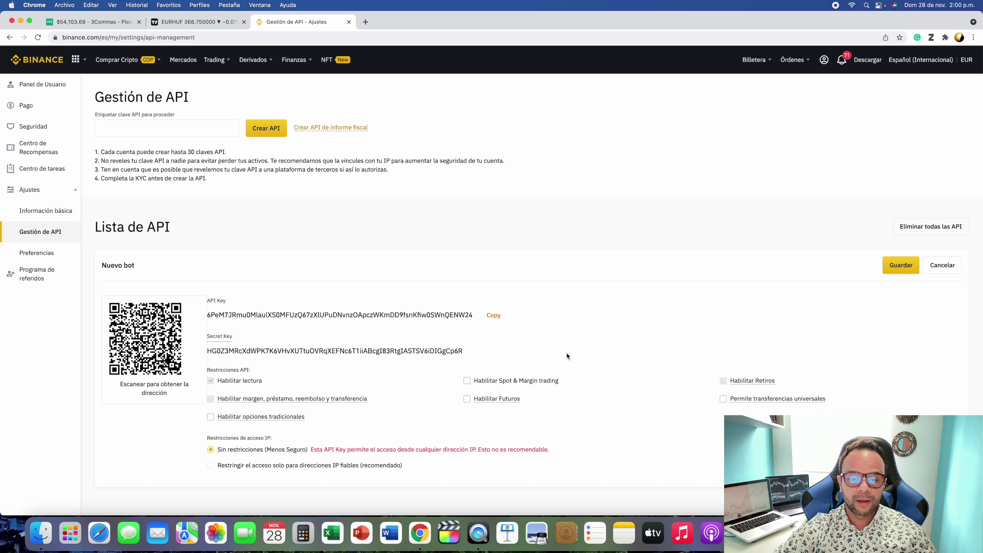
{"action": "left_click", "coordinate": [466, 380]}
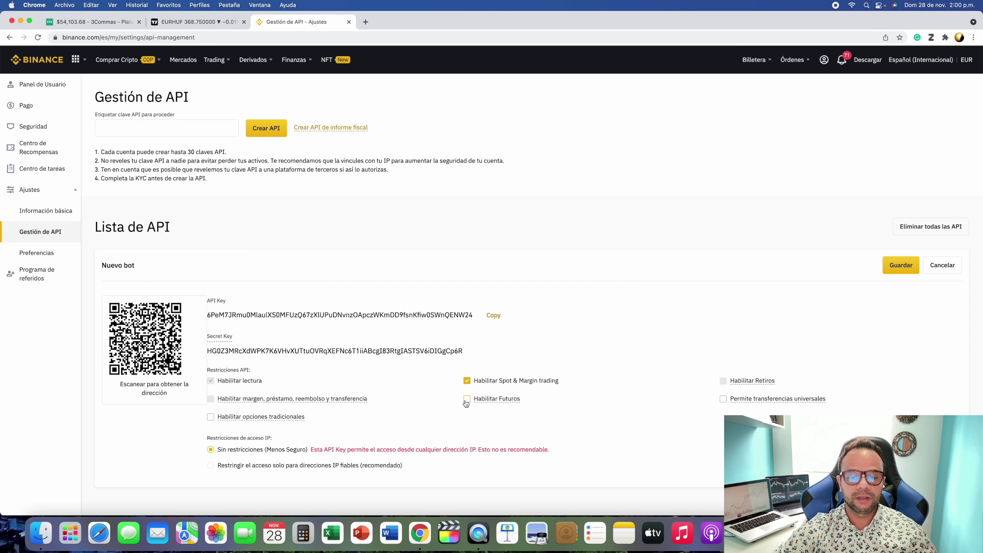
{"action": "left_click", "coordinate": [466, 399]}
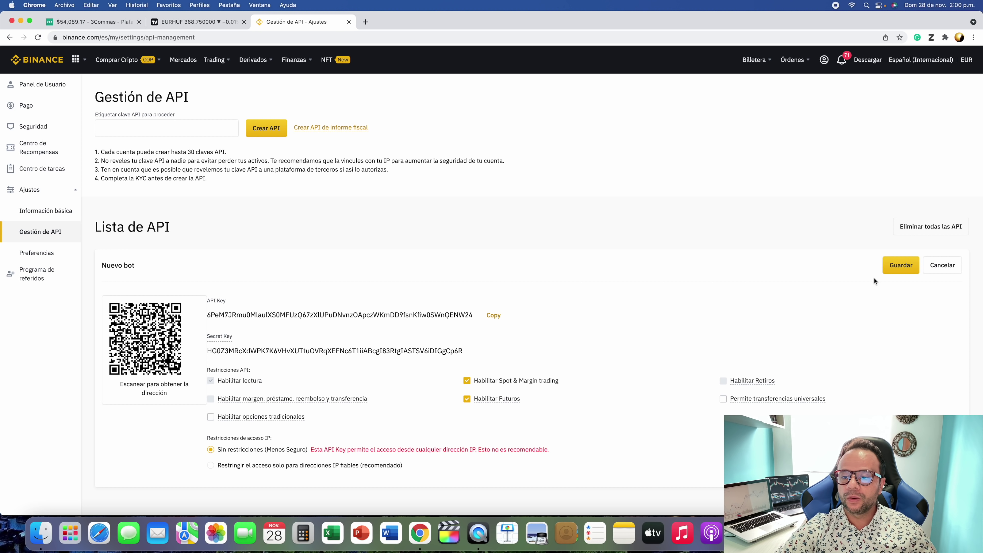
{"action": "left_click", "coordinate": [892, 268]}
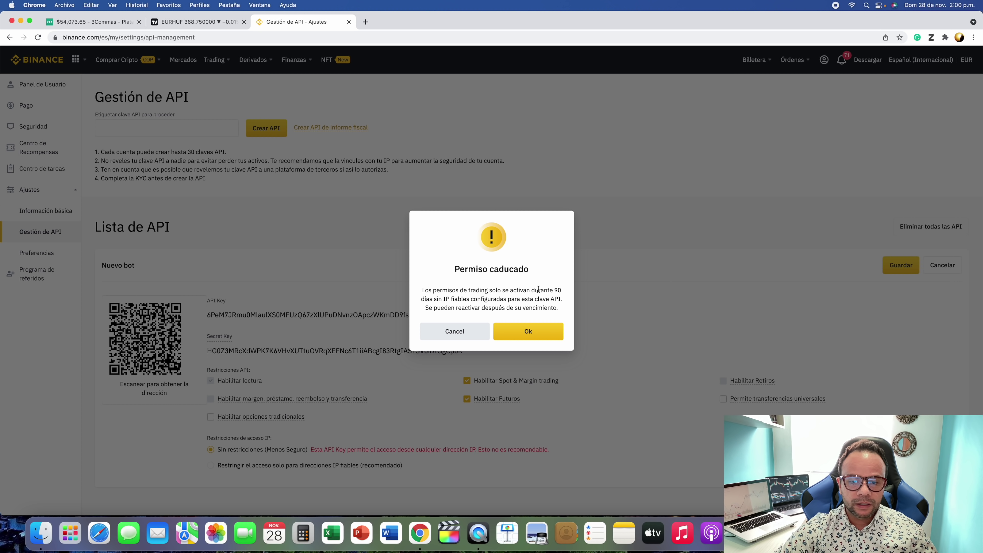
{"action": "left_click", "coordinate": [528, 330]}
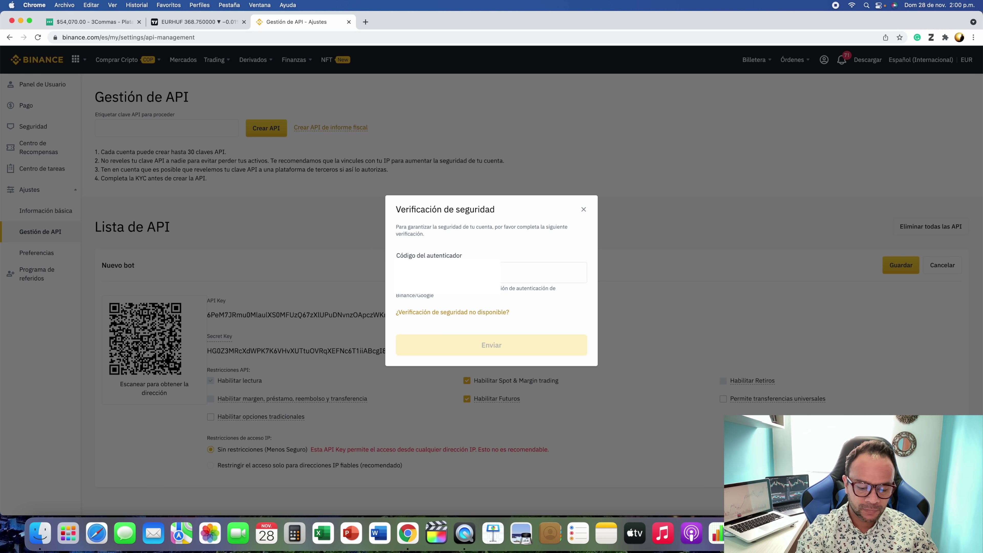
{"action": "key", "text": "super+v"}
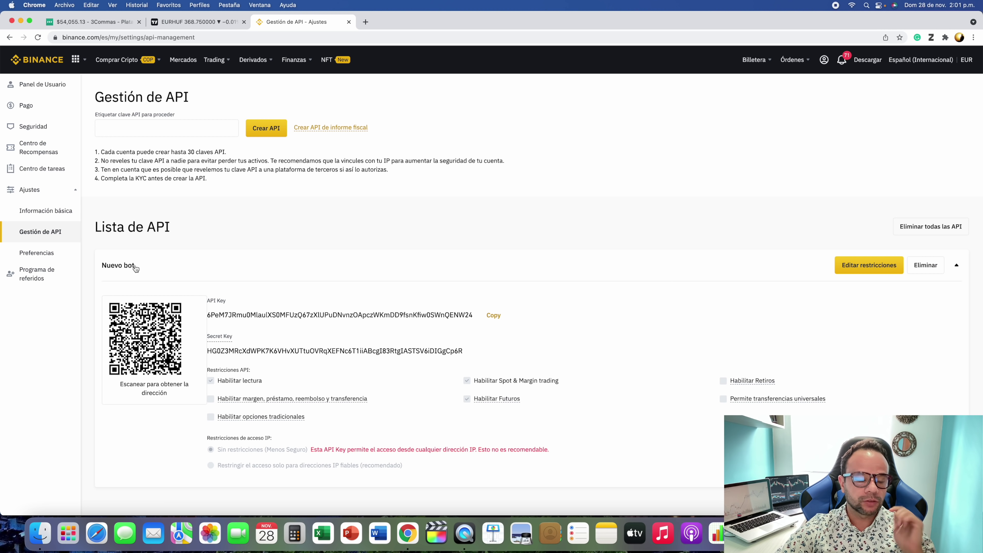
{"action": "triple_click", "coordinate": [118, 265]}
Step: Copy the Nuevo bot API key and switch to the 3Commas browser tab
{"action": "left_click", "coordinate": [197, 273]}
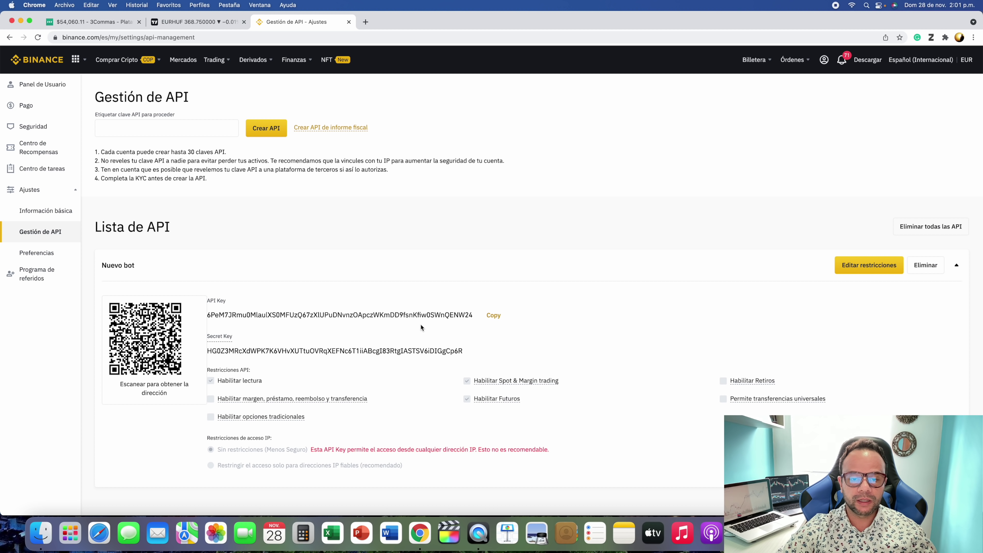
{"action": "left_click", "coordinate": [494, 317]}
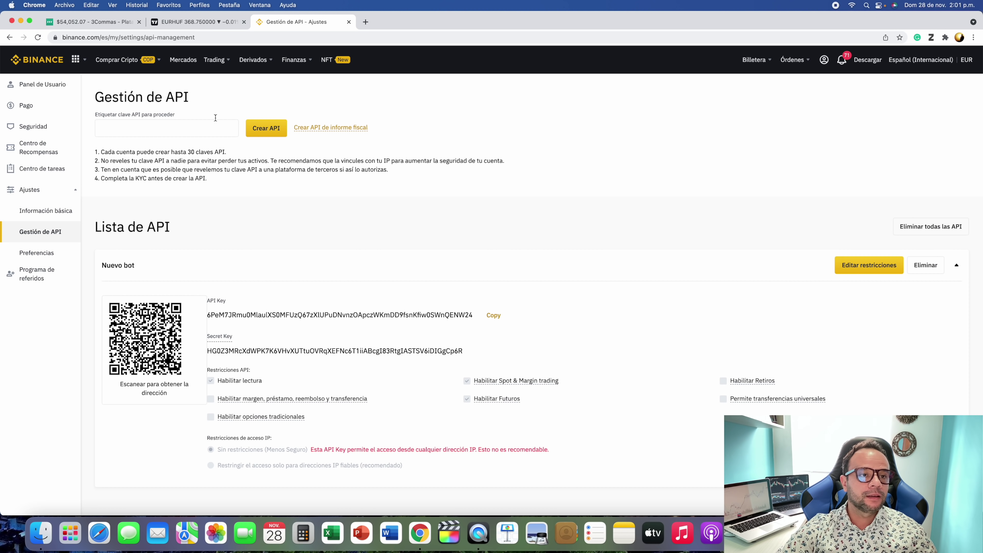
{"action": "left_click", "coordinate": [90, 23]}
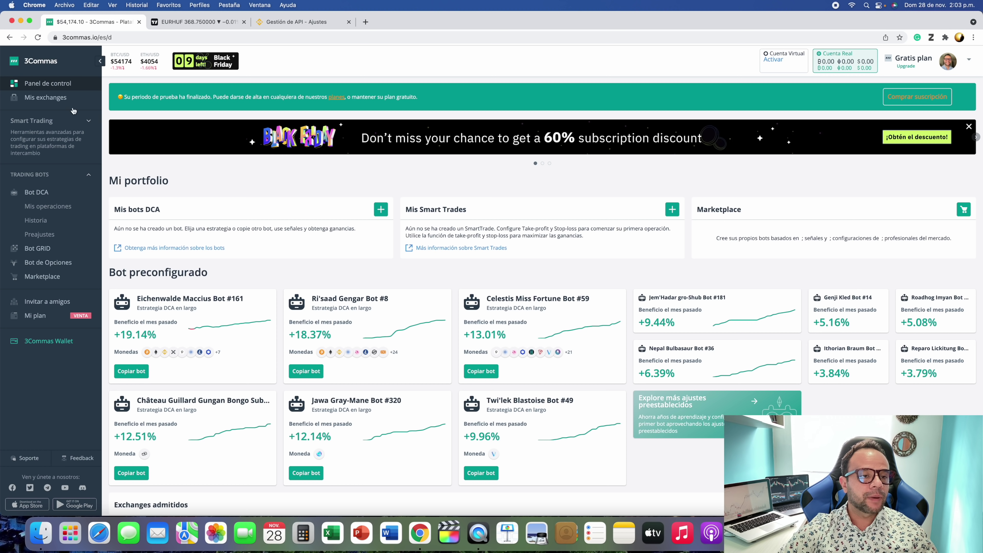
Step: Start a new exchange connection under Mis exchanges with Binance as the exchange
{"action": "left_click", "coordinate": [38, 98]}
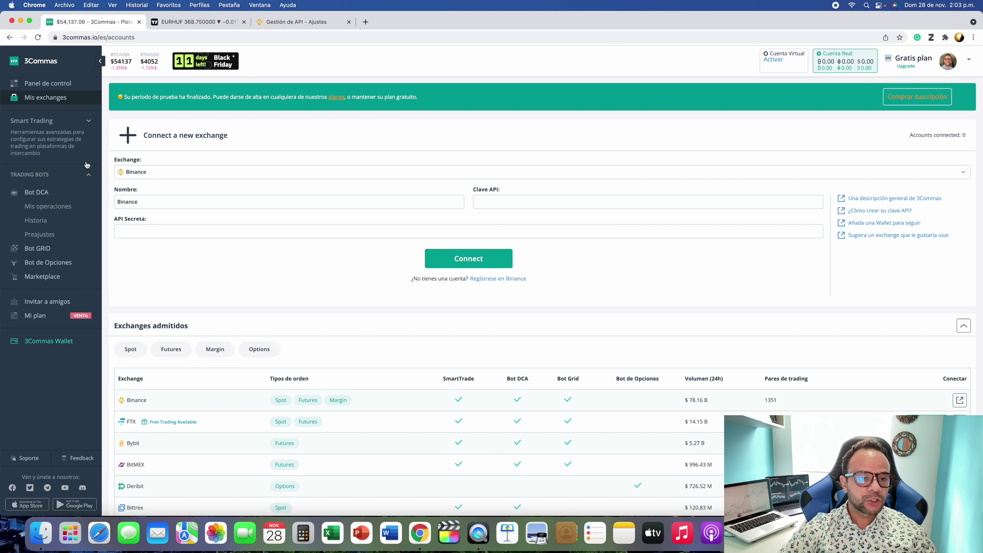
{"action": "left_click", "coordinate": [157, 175]}
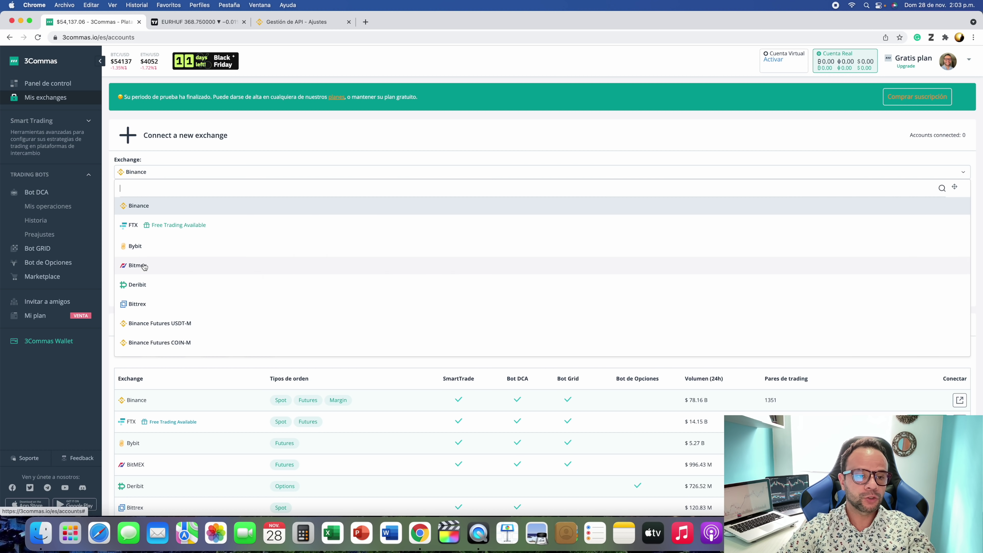
{"action": "left_click", "coordinate": [147, 208]}
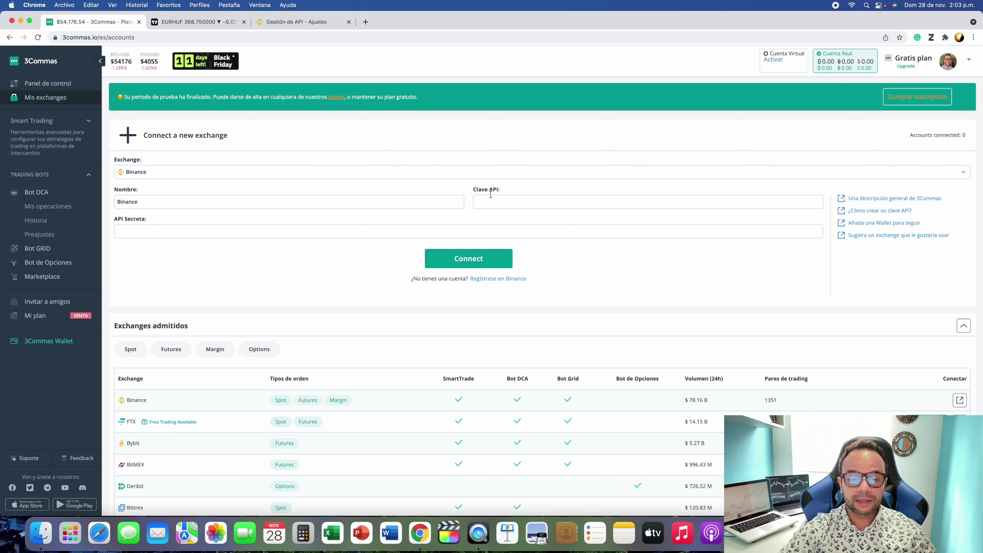
Step: Fill Clave API with the Binance API key and API Secreta with its copied Secret Key
{"action": "left_click", "coordinate": [484, 202]}
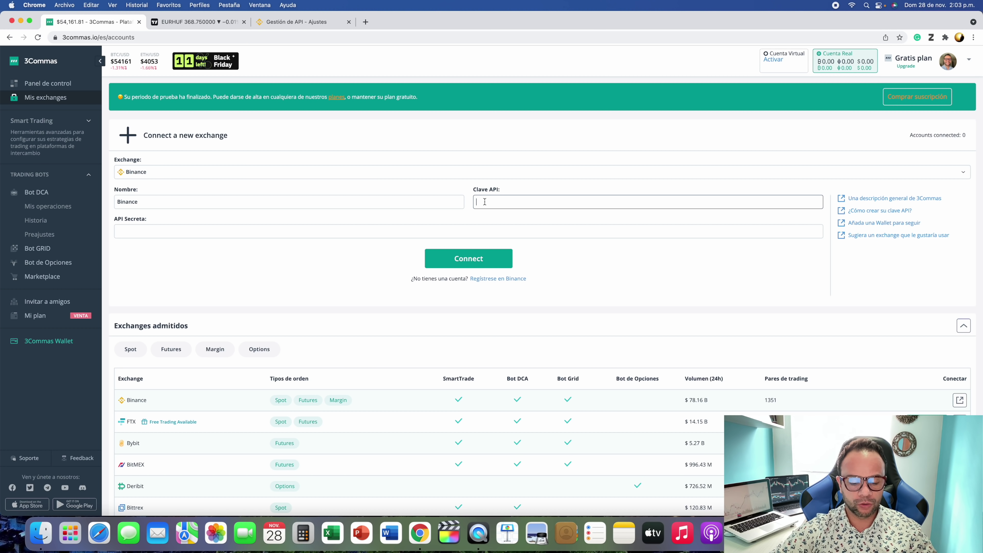
{"action": "key", "text": "super+v"}
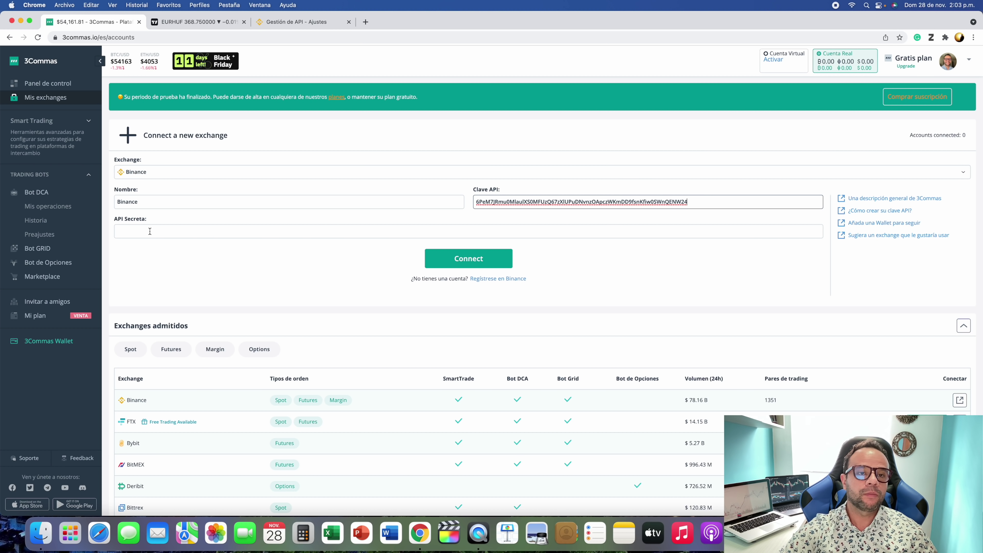
{"action": "left_click", "coordinate": [291, 23]}
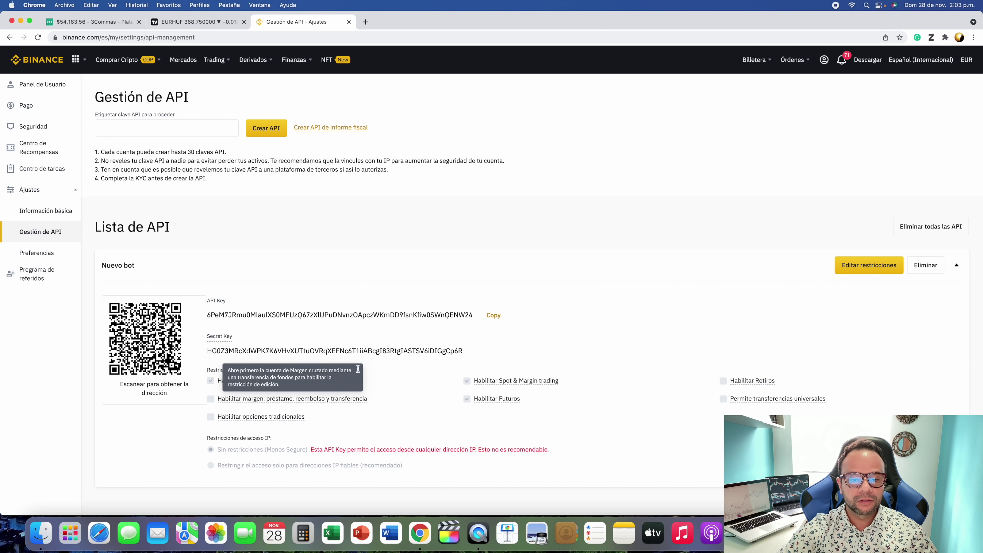
{"action": "left_click_drag", "start_coordinate": [460, 351], "coordinate": [207, 350]}
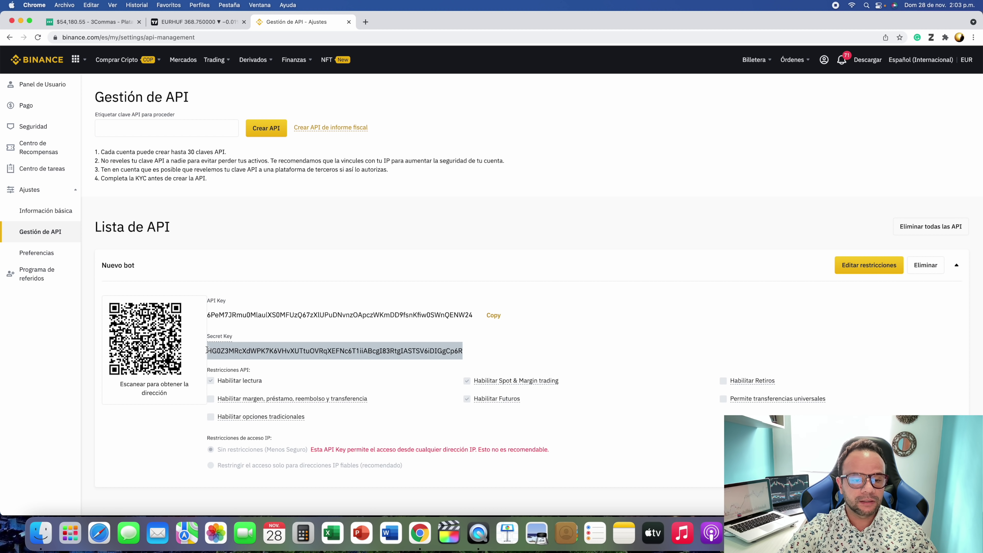
{"action": "right_click", "coordinate": [275, 353]}
{"action": "left_click", "coordinate": [288, 373]}
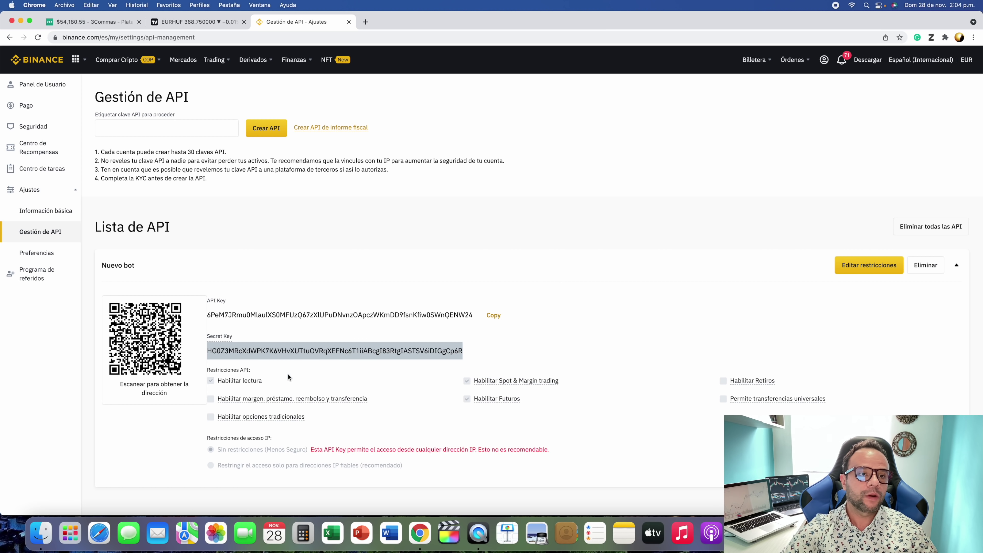
{"action": "left_click", "coordinate": [100, 23]}
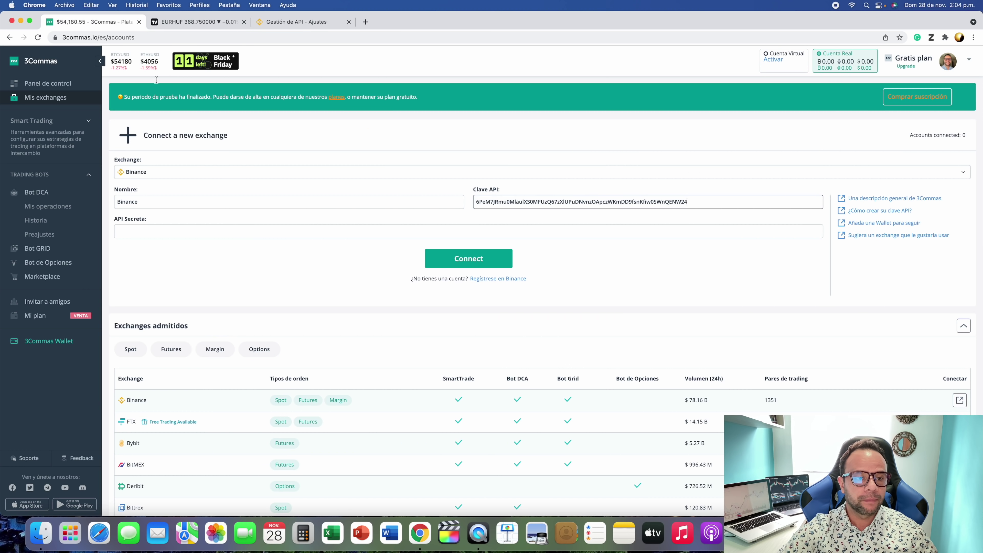
{"action": "left_click", "coordinate": [223, 233]}
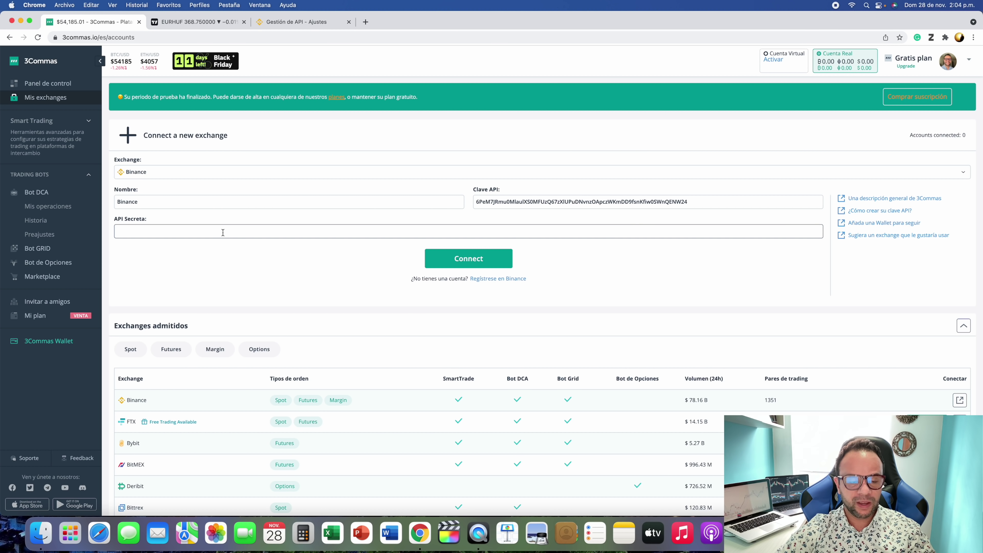
{"action": "key", "text": "cmd+v"}
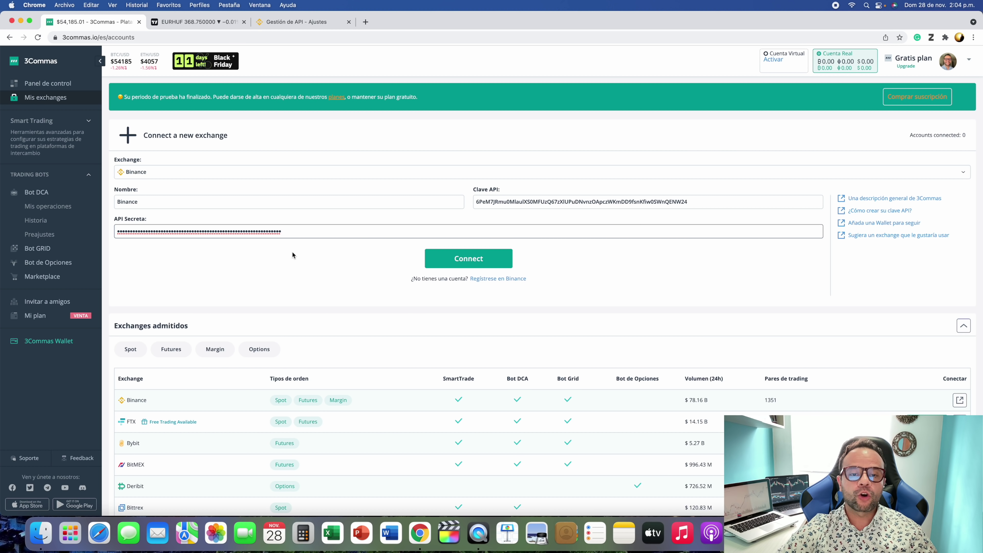
Step: Connect the Binance account to 3Commas
{"action": "left_click", "coordinate": [466, 264]}
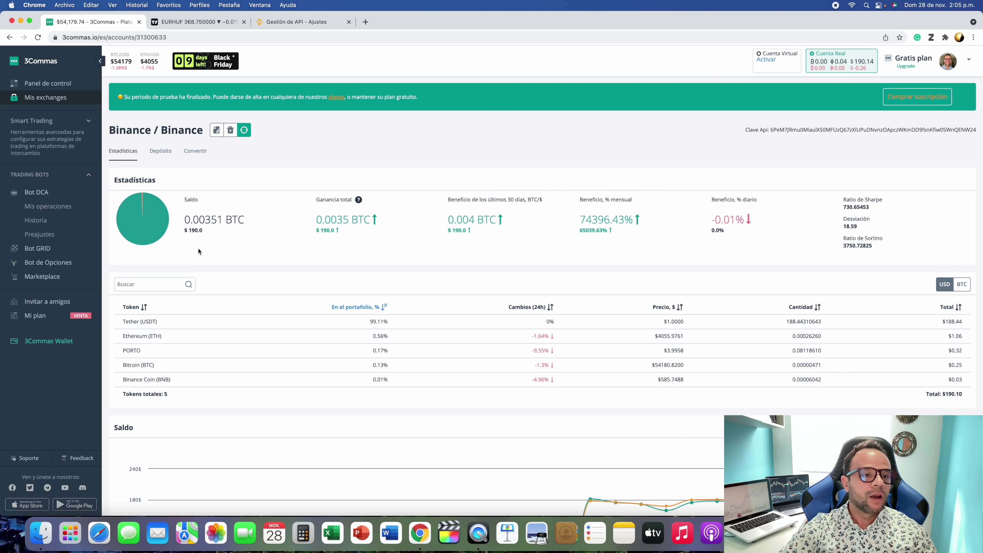
Step: Review the Binance account statistics: five tokens totalling $190.10, 99.11% USDT
{"action": "mouse_move", "coordinate": [118, 206]}
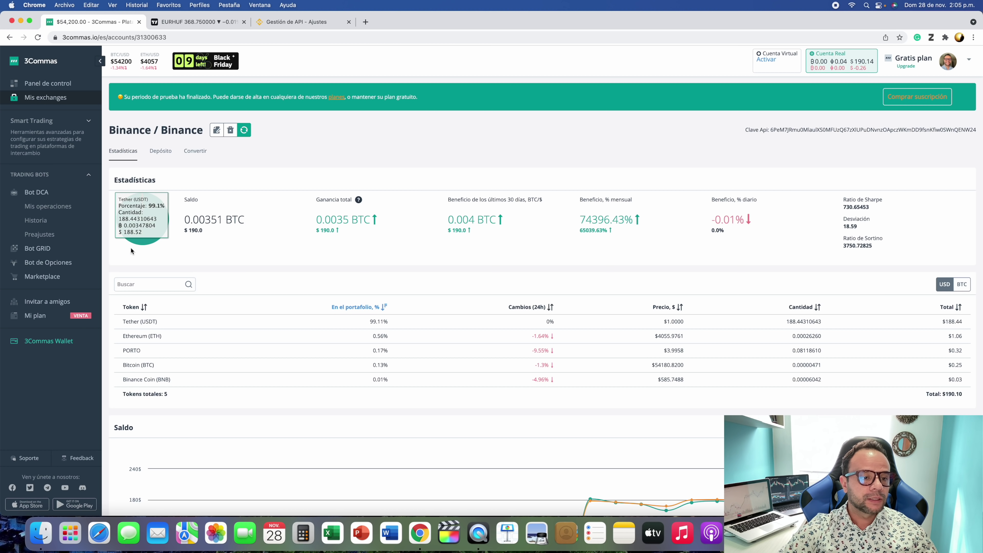
Step: Open the Bot DCA page from the left sidebar
{"action": "left_click", "coordinate": [32, 194]}
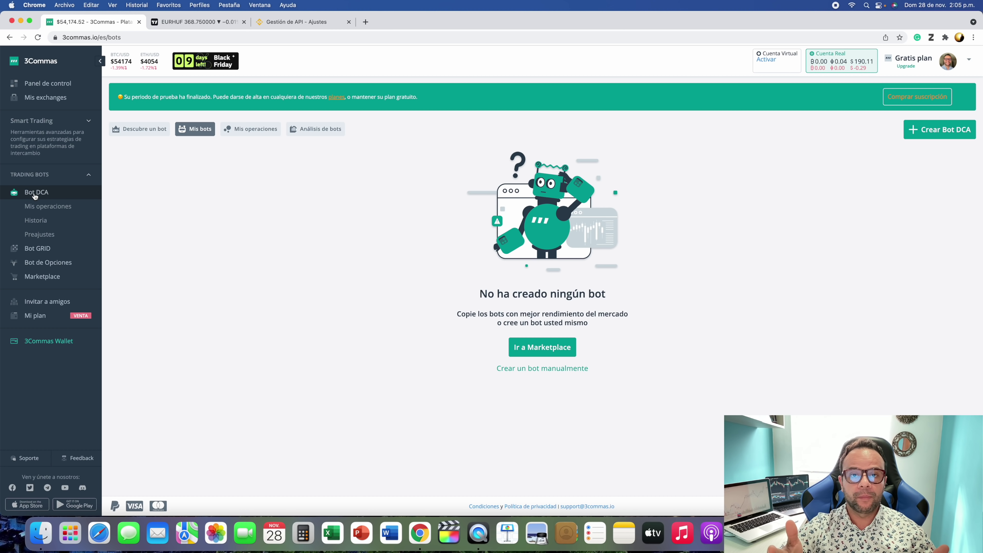
{"action": "left_click", "coordinate": [39, 234]}
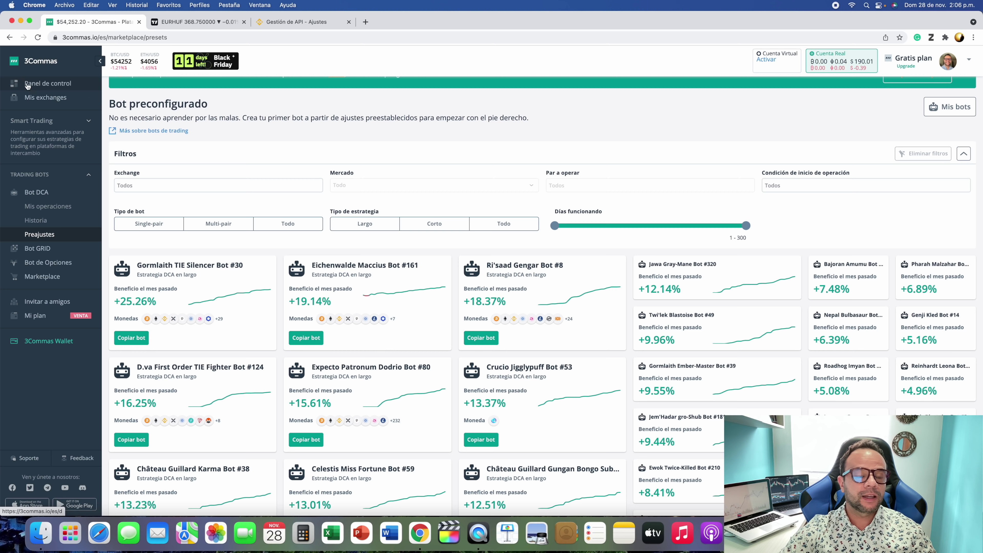
{"action": "left_click", "coordinate": [9, 37]}
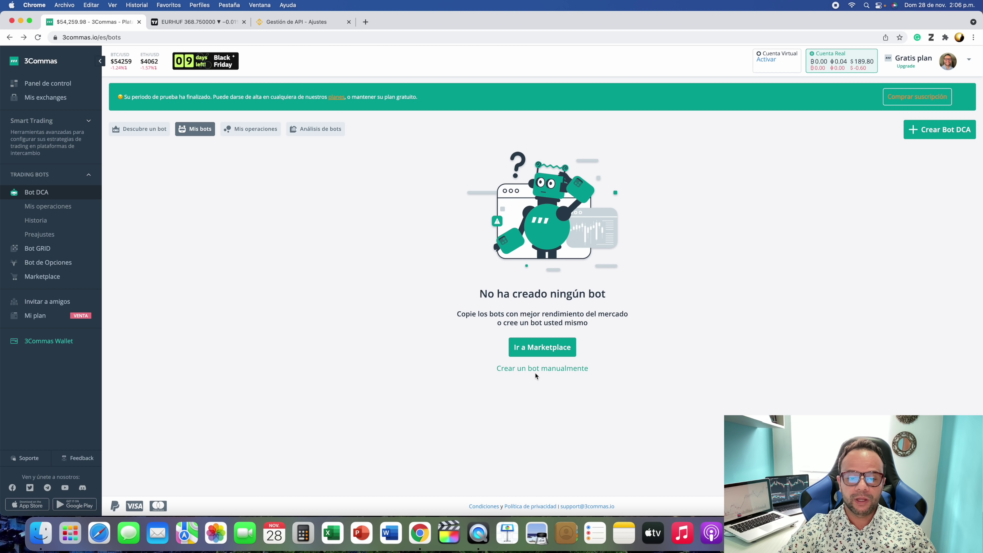
Step: Create a bot manually in the Avanzado form, prefilled as Binance BTC Long Bot on LTC/BTC
{"action": "left_click", "coordinate": [546, 372]}
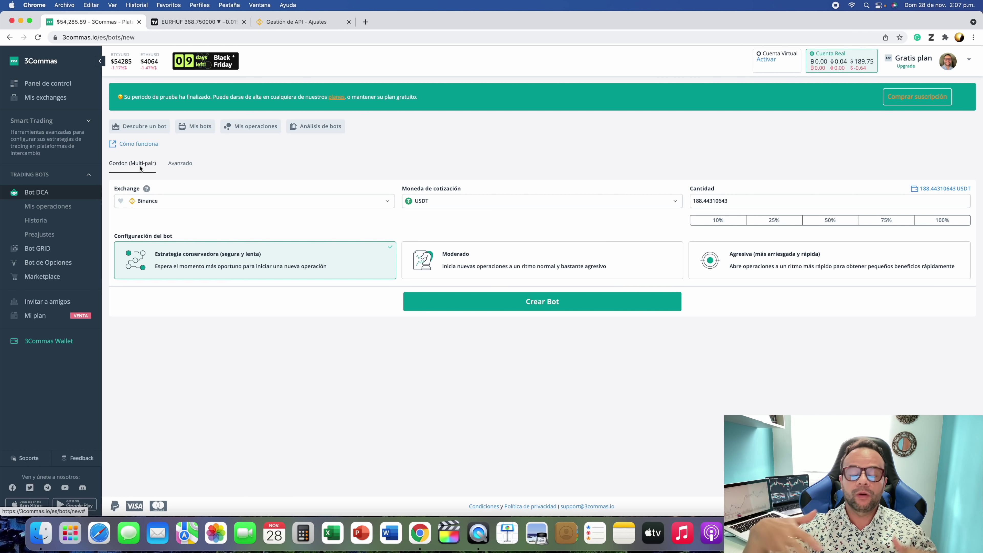
{"action": "left_click", "coordinate": [179, 167]}
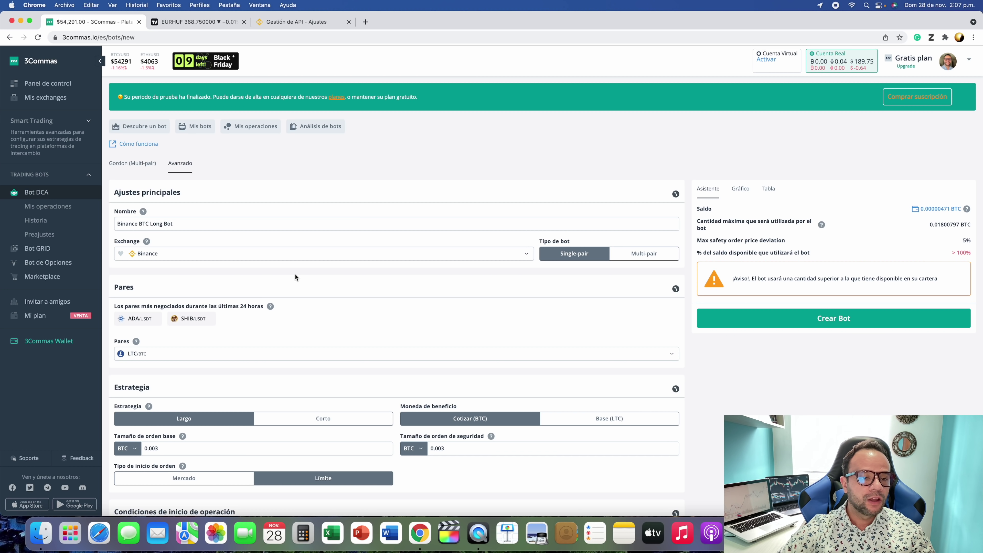
Step: Rename the bot to 'Nuevo bot', fixing the typo, and keep Binance as its exchange
{"action": "left_click_drag", "start_coordinate": [176, 224], "coordinate": [103, 227]}
{"action": "type", "text": "Nue"}
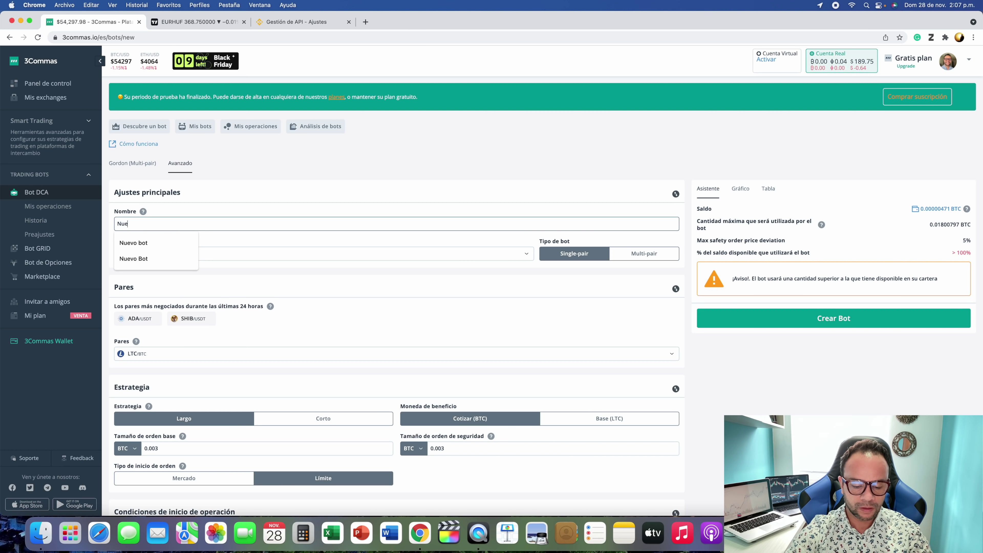
{"action": "type", "text": "vo bort"}
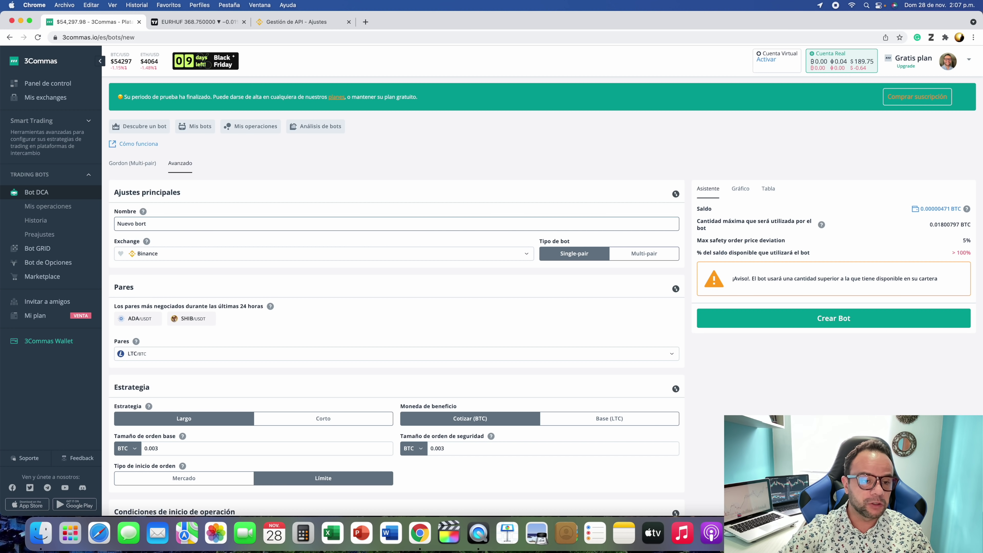
{"action": "key", "text": "BackSpace"}
{"action": "key", "text": "BackSpace"}
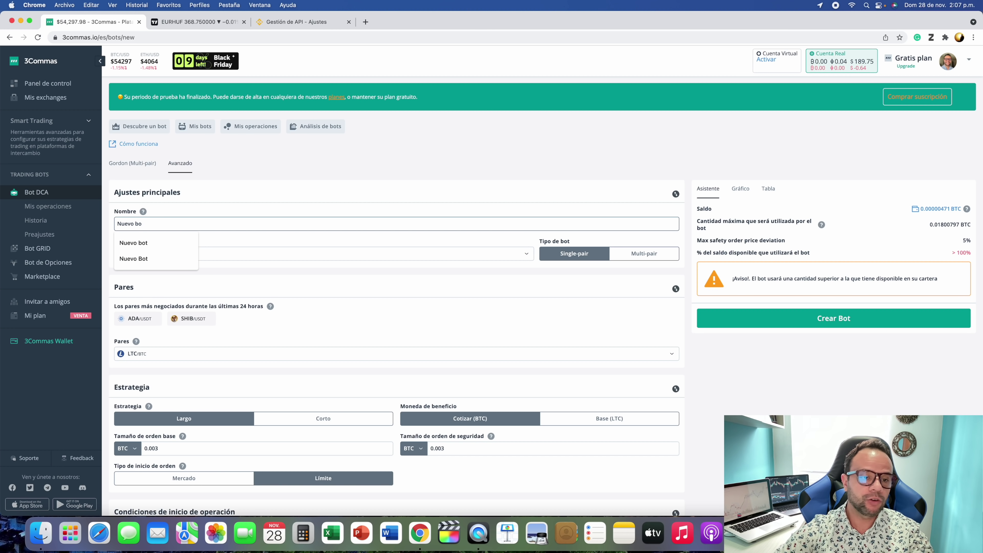
{"action": "type", "text": "t"}
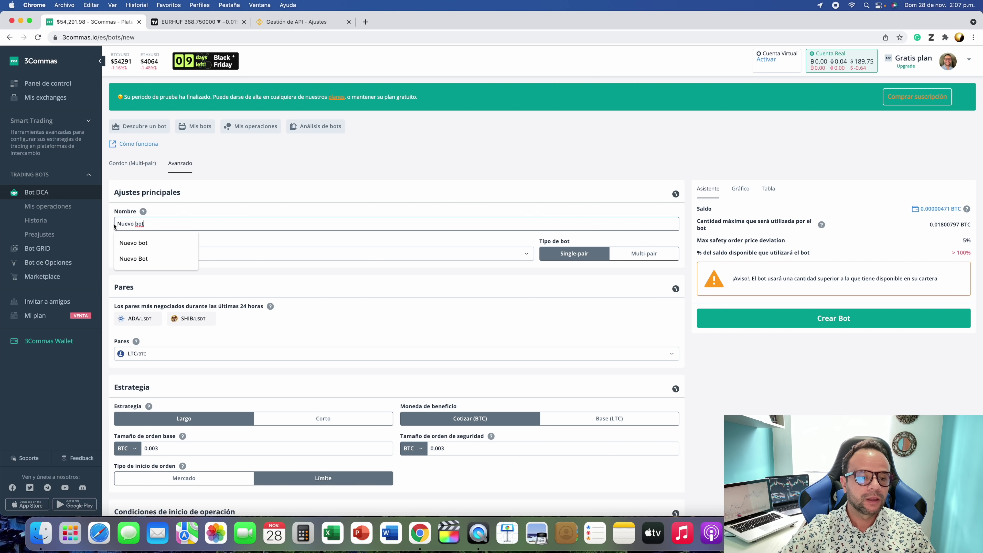
{"action": "left_click", "coordinate": [241, 258]}
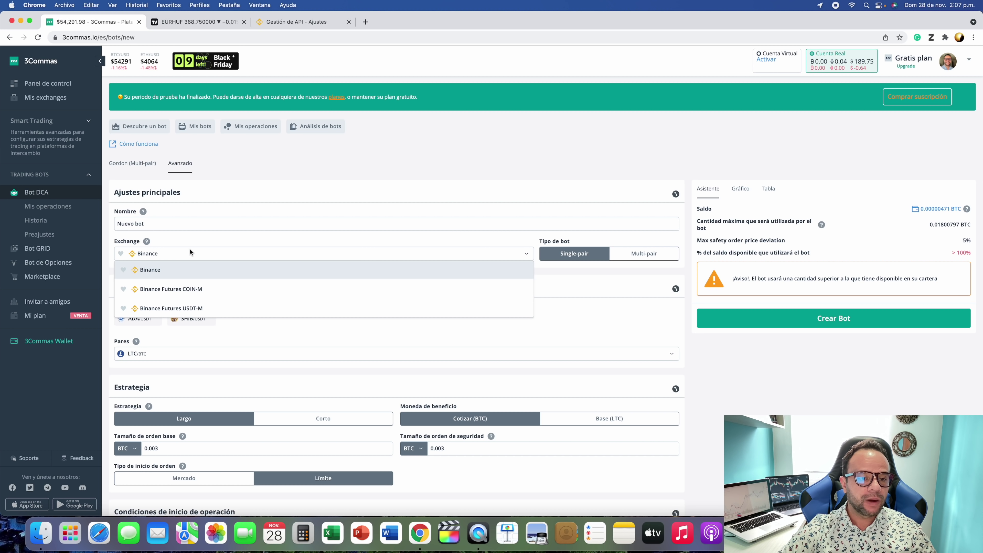
{"action": "left_click", "coordinate": [167, 254]}
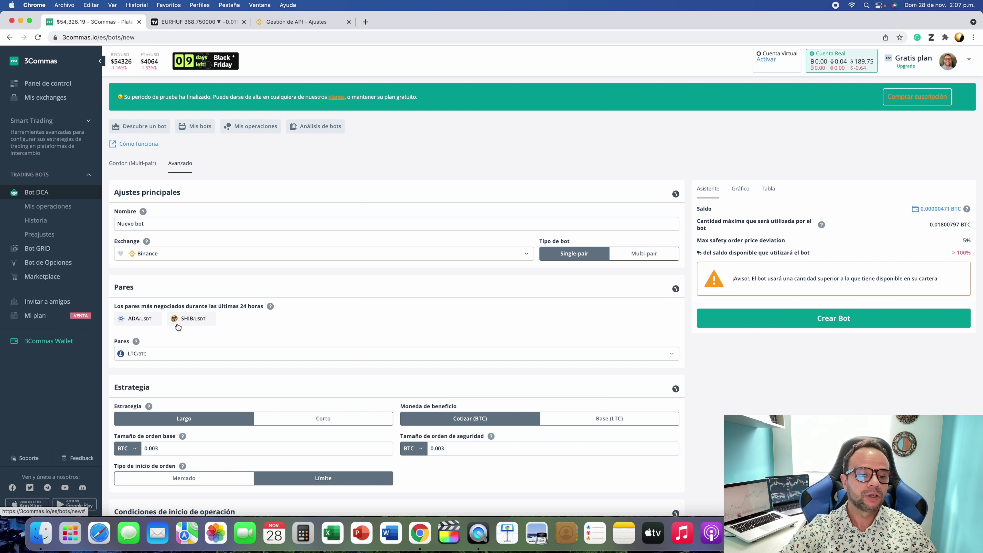
Step: Search 'ETHUSDT' in the pairs list and set the bot's pair to ETH/USDT
{"action": "left_click", "coordinate": [150, 354]}
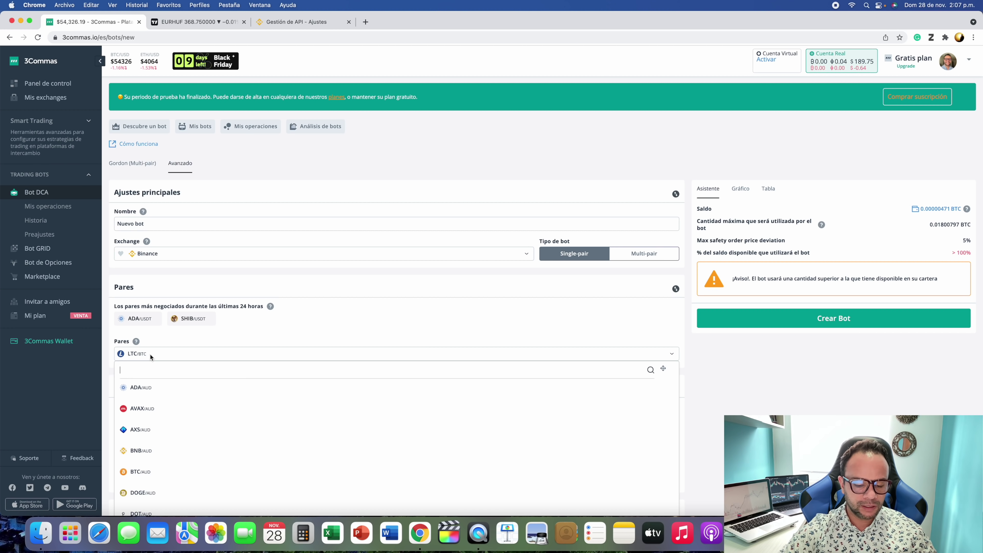
{"action": "type", "text": "E"}
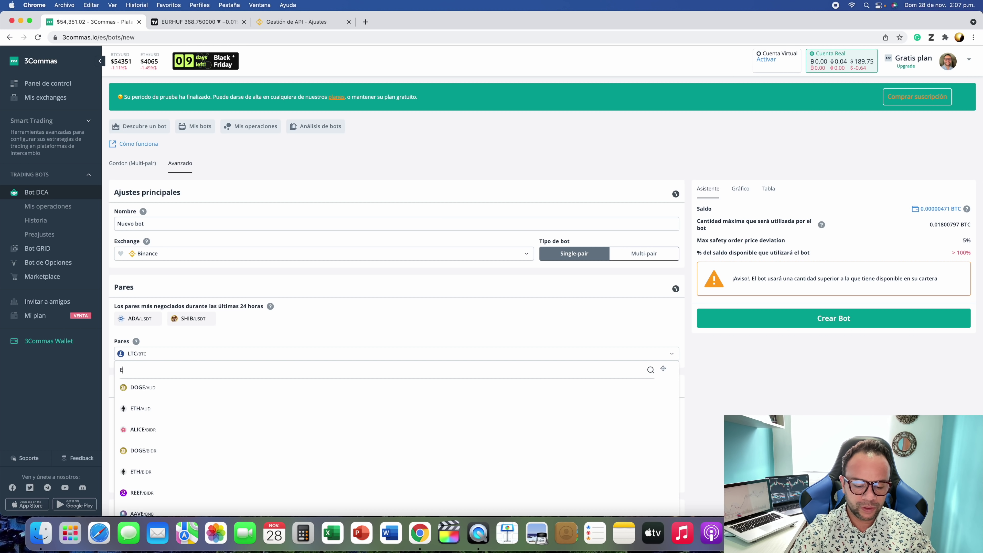
{"action": "type", "text": "THUSDT"}
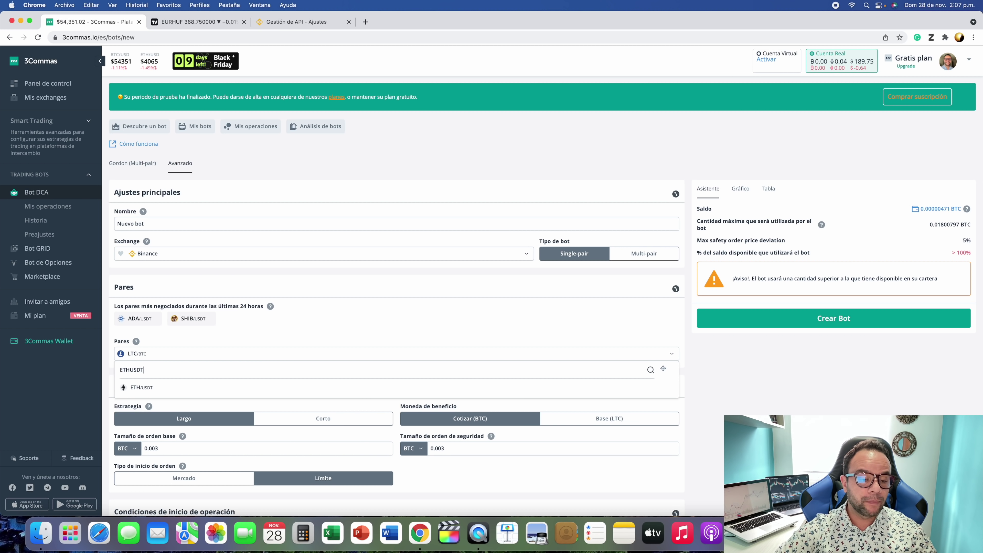
{"action": "left_click", "coordinate": [142, 388]}
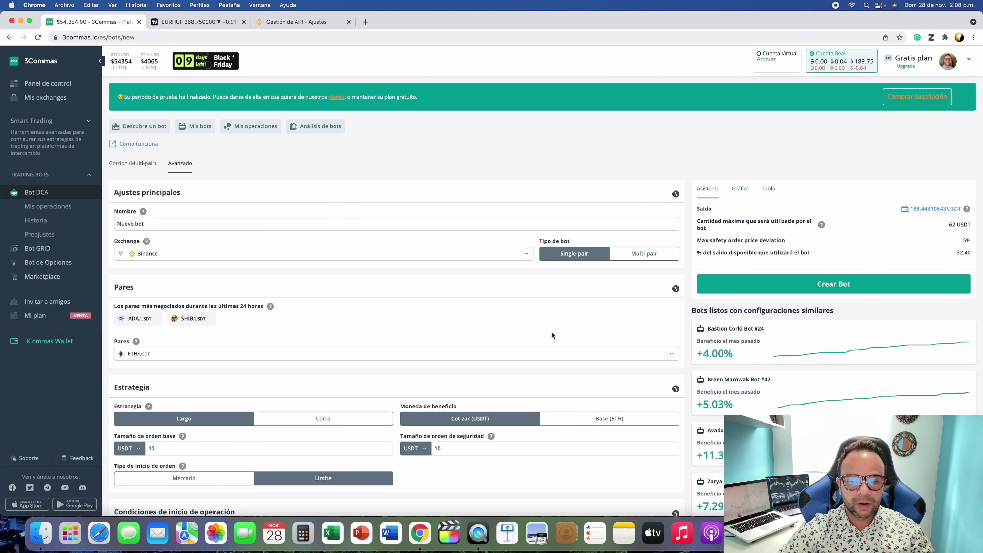
Step: Enter 50 USDT for both the base order size and the safety order size
{"action": "scroll", "coordinate": [490, 290], "scroll_direction": "down", "scroll_amount": 3}
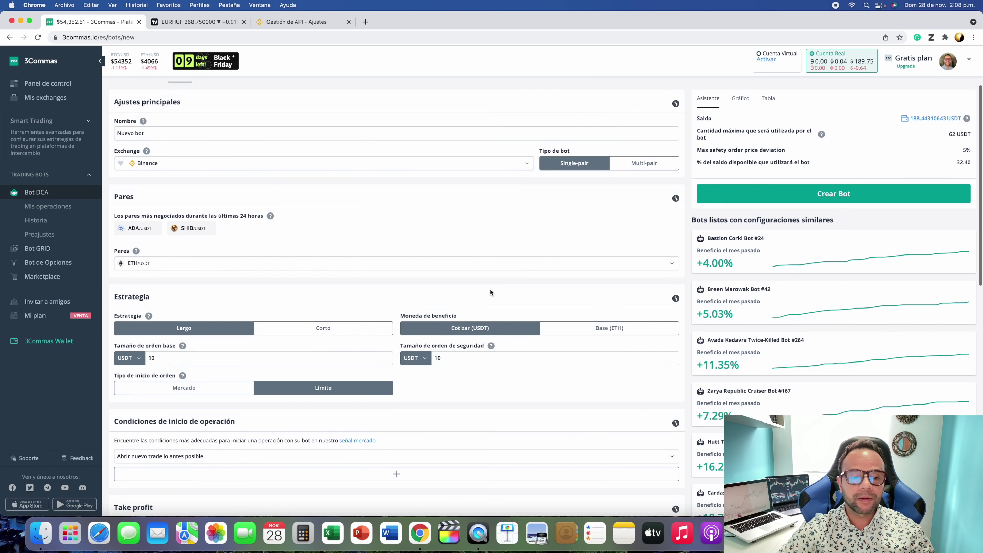
{"action": "scroll", "coordinate": [490, 288], "scroll_direction": "down", "scroll_amount": 3}
{"action": "scroll", "coordinate": [489, 289], "scroll_direction": "up", "scroll_amount": 1}
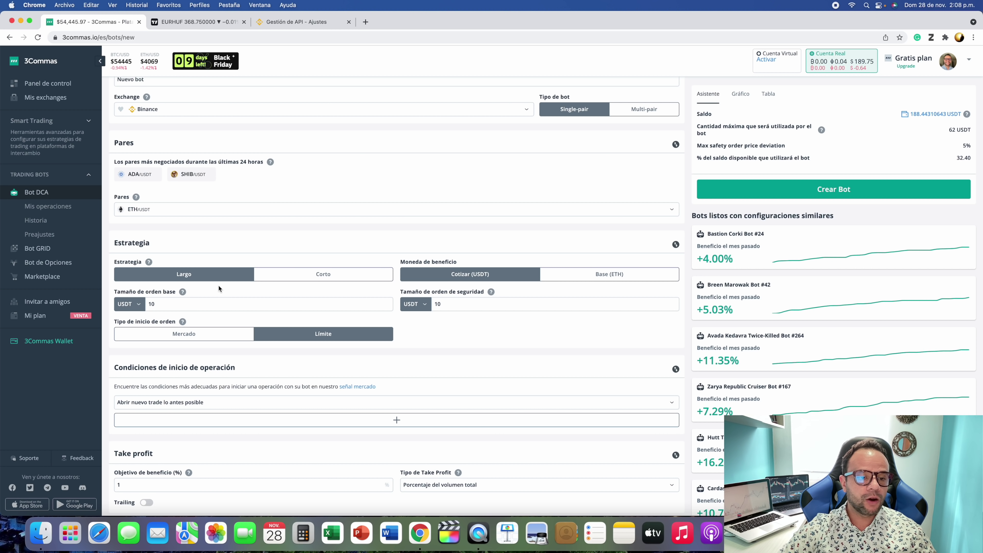
{"action": "left_click_drag", "start_coordinate": [159, 303], "coordinate": [144, 305]}
{"action": "type", "text": "50"}
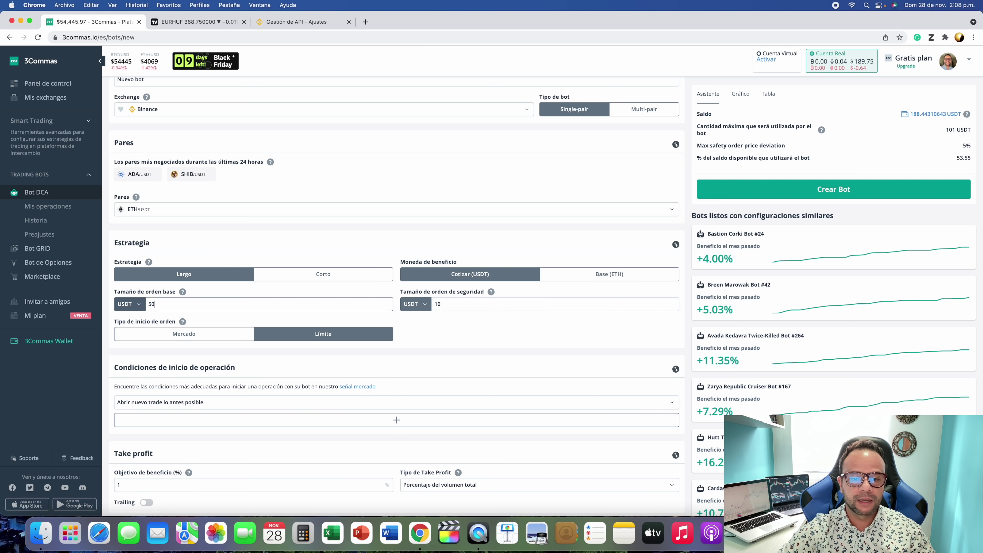
{"action": "left_click_drag", "start_coordinate": [442, 304], "coordinate": [432, 306]}
{"action": "type", "text": "50"}
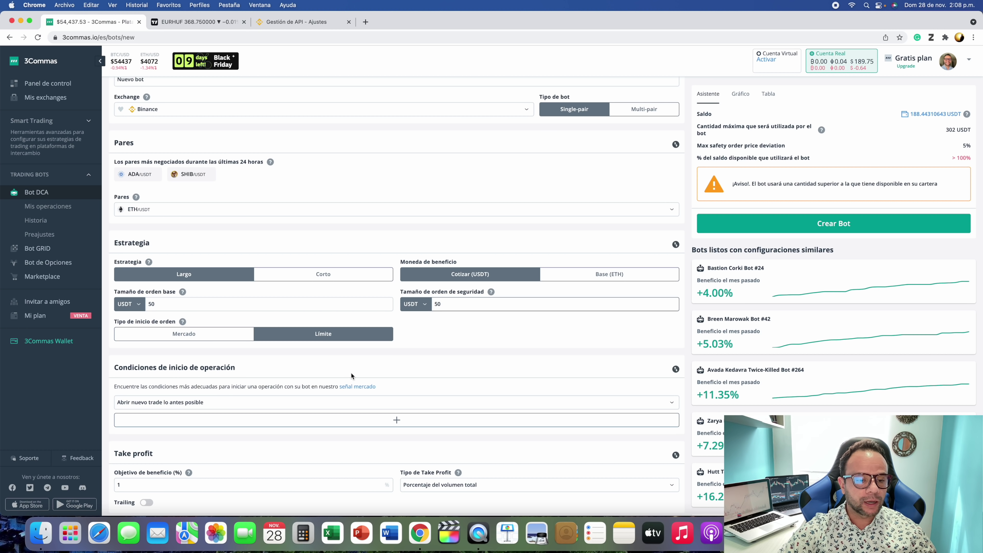
{"action": "scroll", "coordinate": [351, 374], "scroll_direction": "down", "scroll_amount": 3}
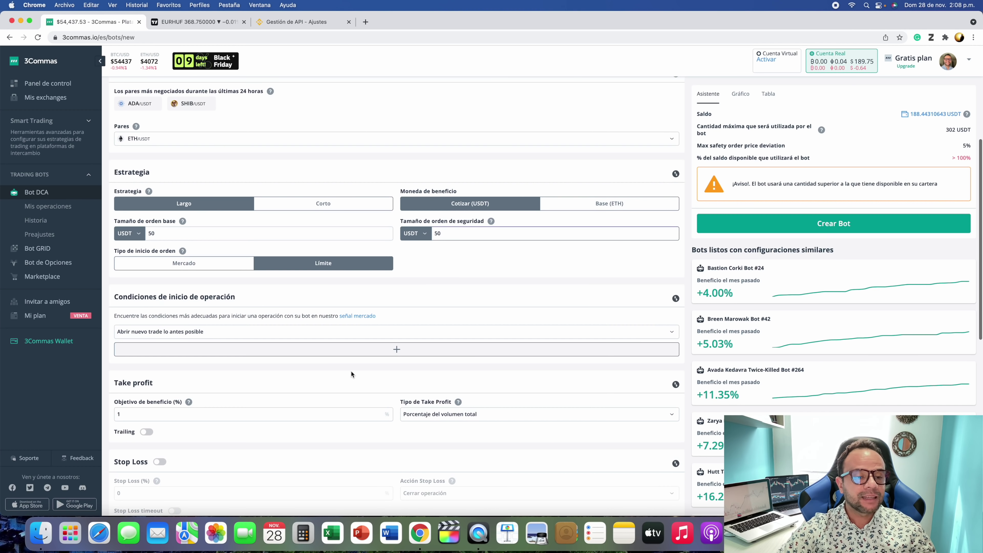
{"action": "left_click_drag", "start_coordinate": [116, 298], "coordinate": [238, 298]}
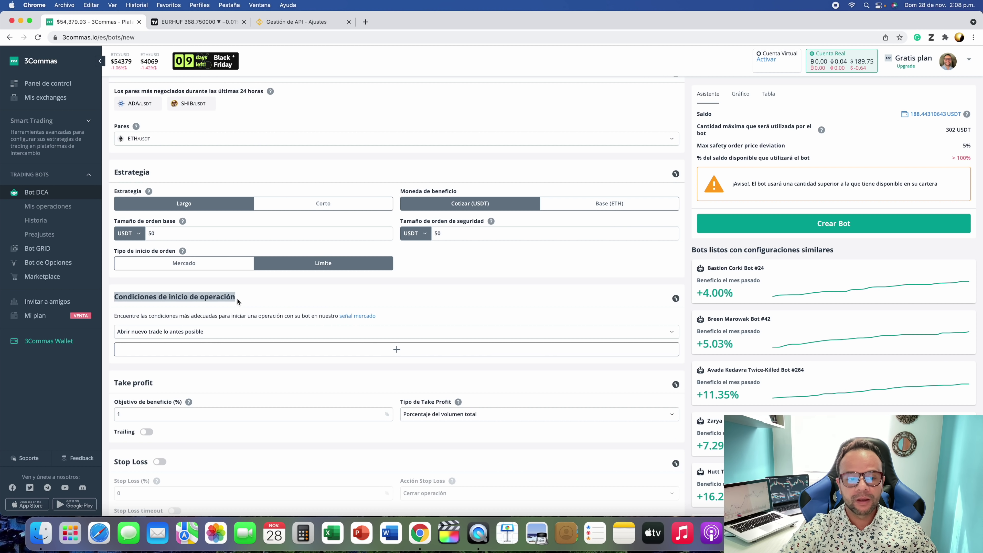
Step: Choose 'Señales personalizadas de TradingView' as the bot's deal start condition
{"action": "left_click", "coordinate": [233, 331]}
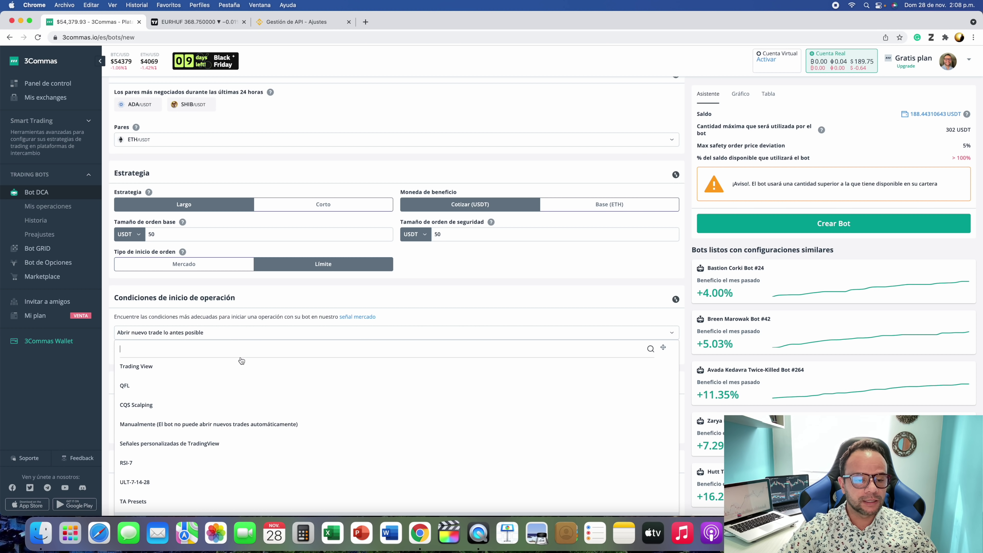
{"action": "left_click", "coordinate": [201, 444]}
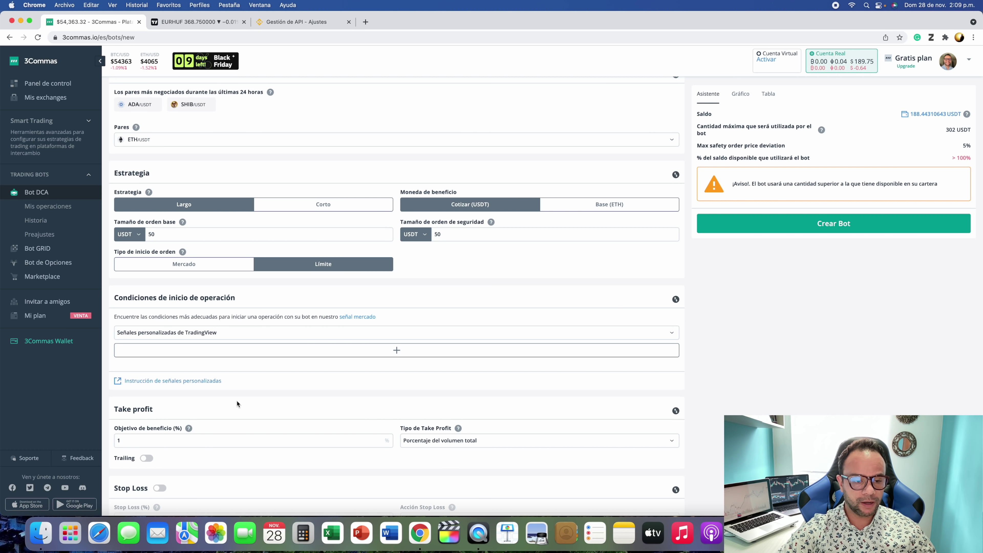
{"action": "scroll", "coordinate": [266, 387], "scroll_direction": "down", "scroll_amount": 3}
{"action": "scroll", "coordinate": [266, 385], "scroll_direction": "down", "scroll_amount": 2}
{"action": "triple_click", "coordinate": [251, 306]}
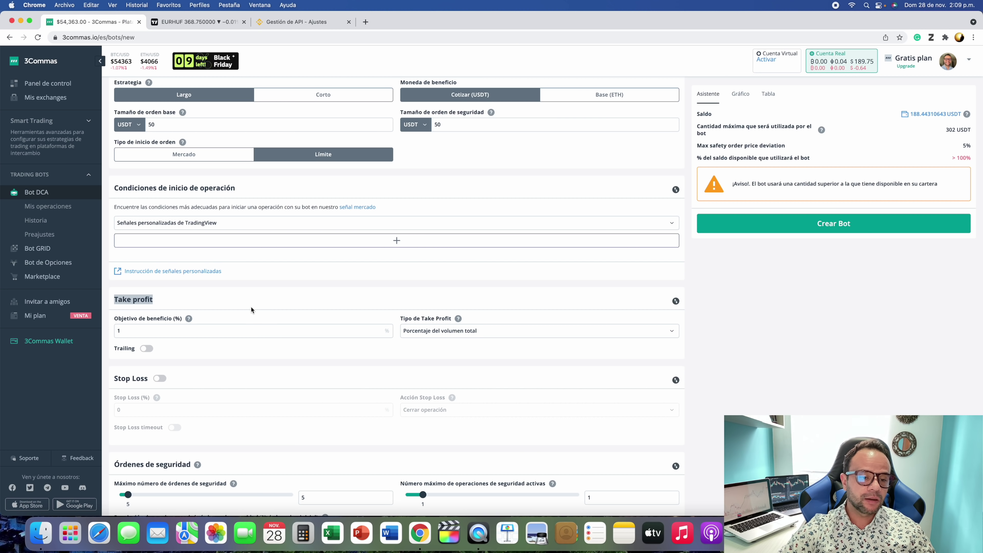
Step: Change the Objetivo de beneficio take-profit target from 1% to 2%
{"action": "left_click", "coordinate": [119, 331]}
{"action": "type", "text": "1"}
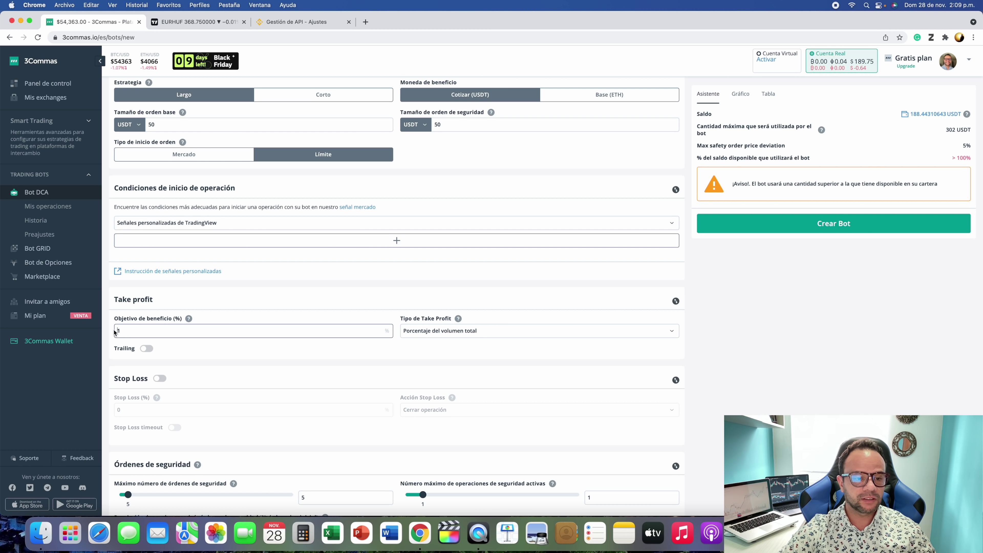
{"action": "key", "text": "BackSpace"}
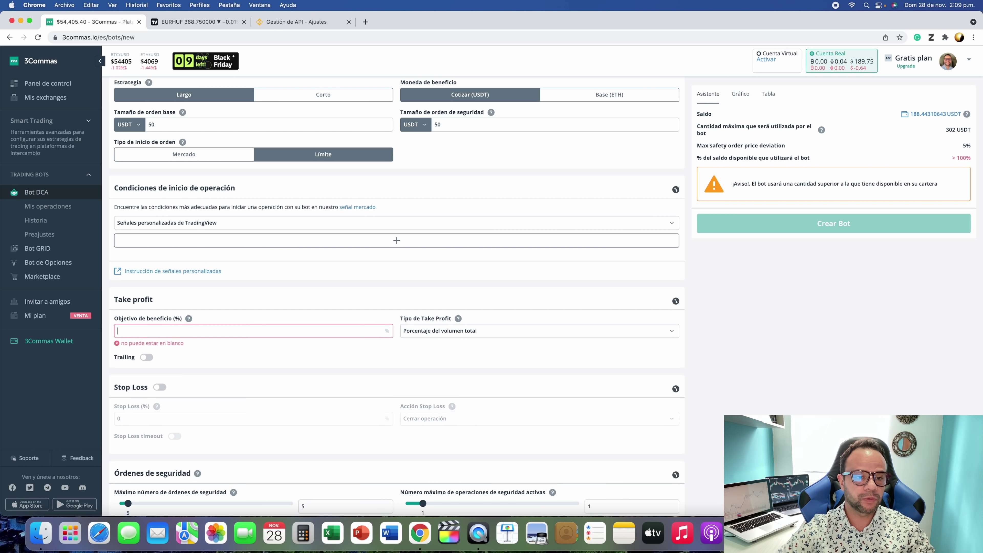
{"action": "type", "text": "2"}
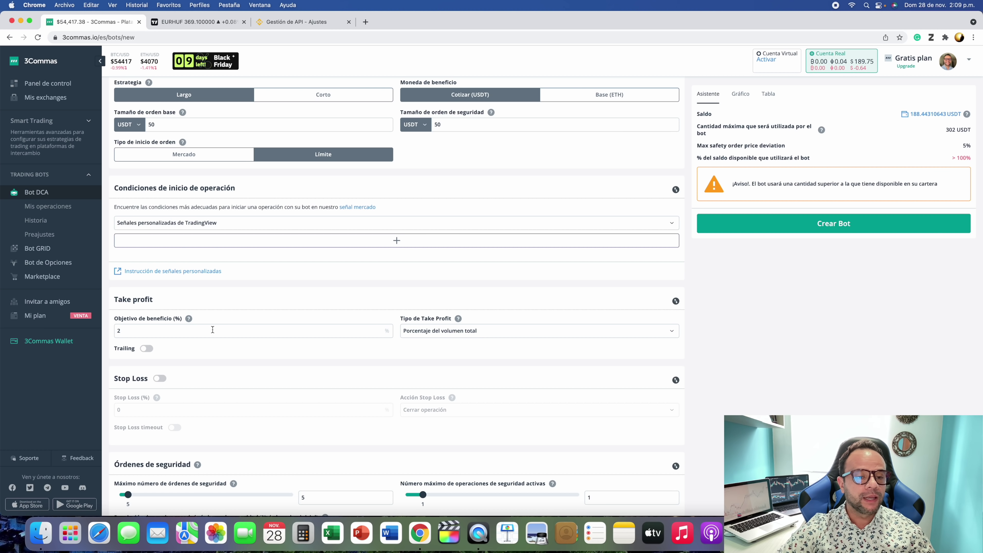
{"action": "scroll", "coordinate": [213, 329], "scroll_direction": "down", "scroll_amount": 5}
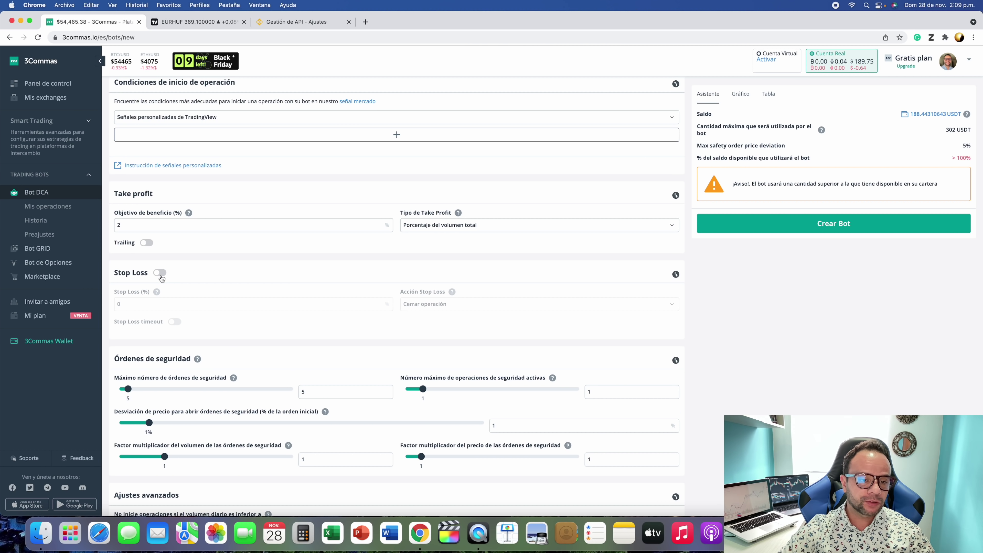
Step: Enable the stop loss at 1%, keeping the Cerrar operación action
{"action": "left_click", "coordinate": [160, 273]}
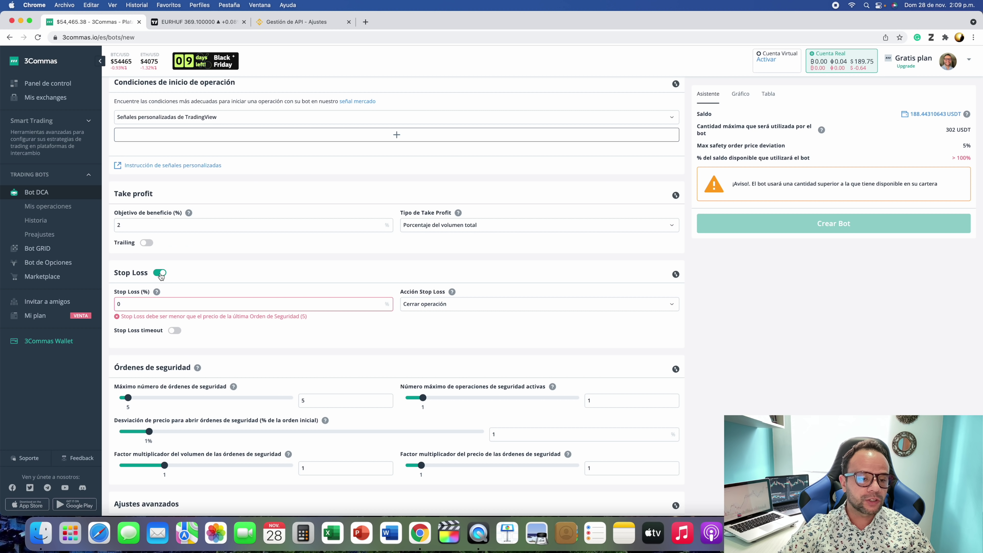
{"action": "double_click", "coordinate": [117, 304]}
{"action": "type", "text": "1"}
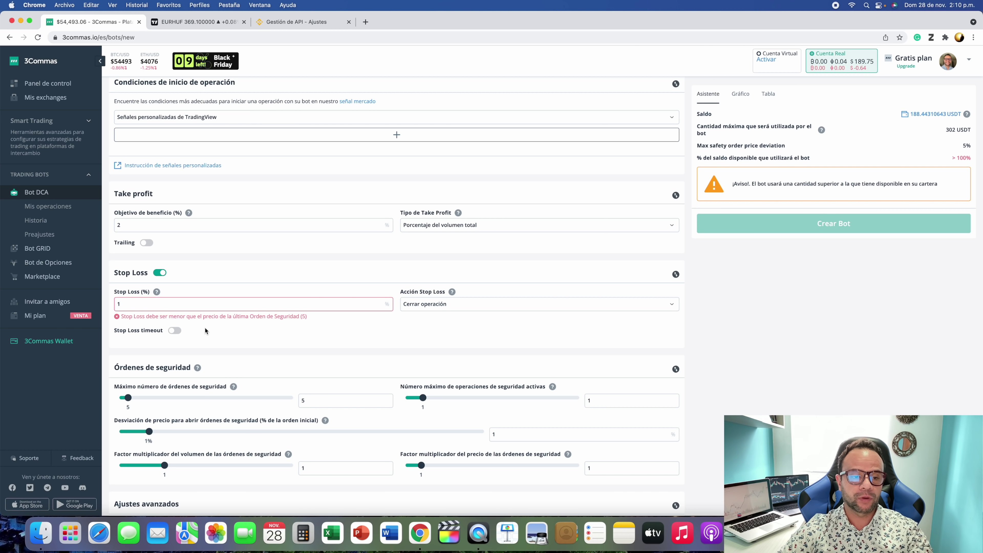
Step: Set maximum safety orders and active safety trades to 0, cutting maximum usage to 51 USDT
{"action": "left_click_drag", "start_coordinate": [128, 398], "coordinate": [119, 397]}
{"action": "left_click_drag", "start_coordinate": [423, 390], "coordinate": [413, 392]}
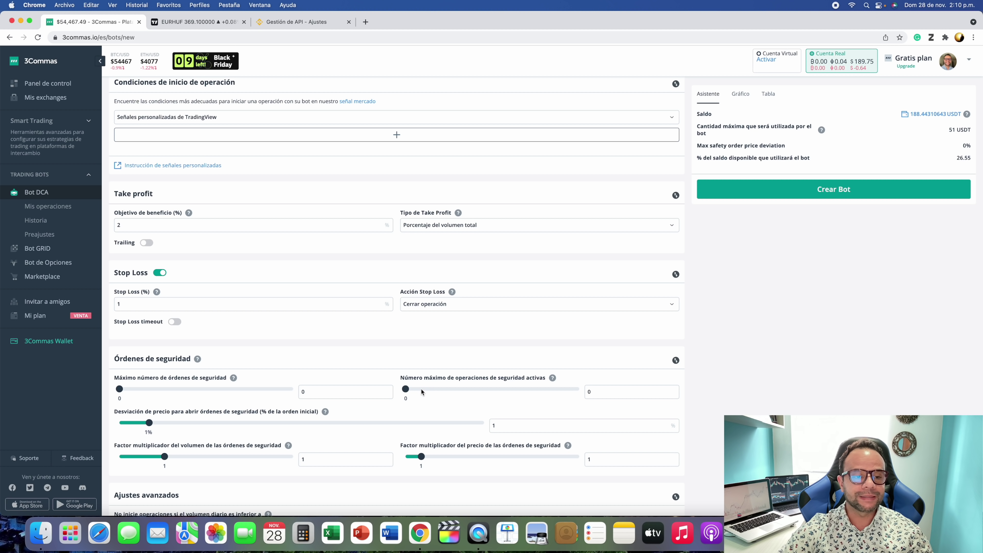
{"action": "left_click", "coordinate": [124, 303]}
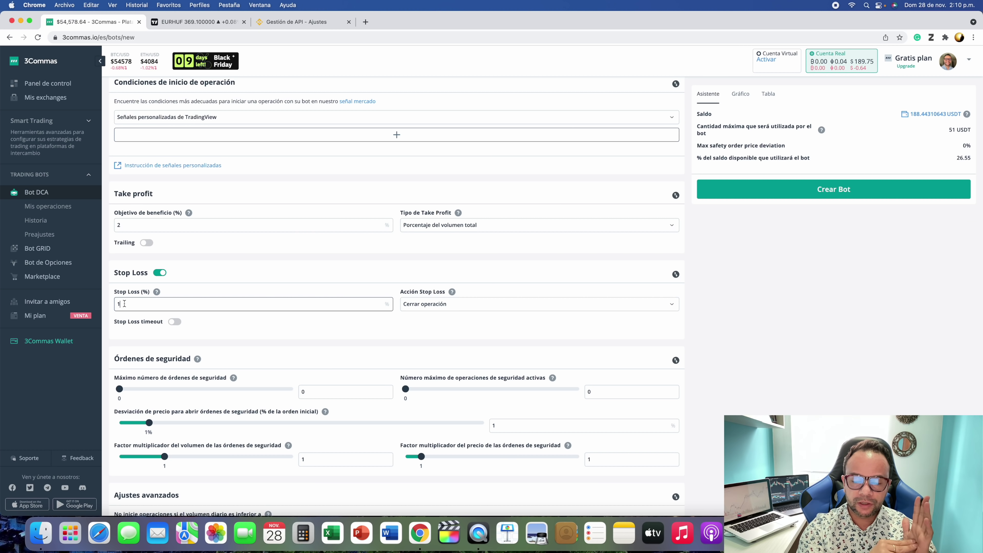
{"action": "scroll", "coordinate": [516, 317], "scroll_direction": "up", "scroll_amount": 5}
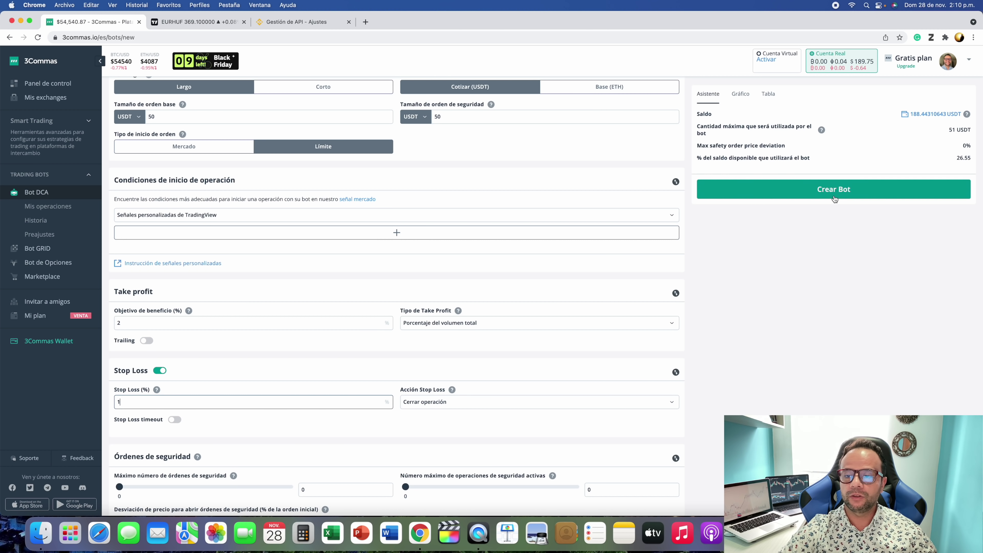
Step: Save Nuevo bot with Crear Bot and start it from the confirmation dialog
{"action": "left_click", "coordinate": [835, 194]}
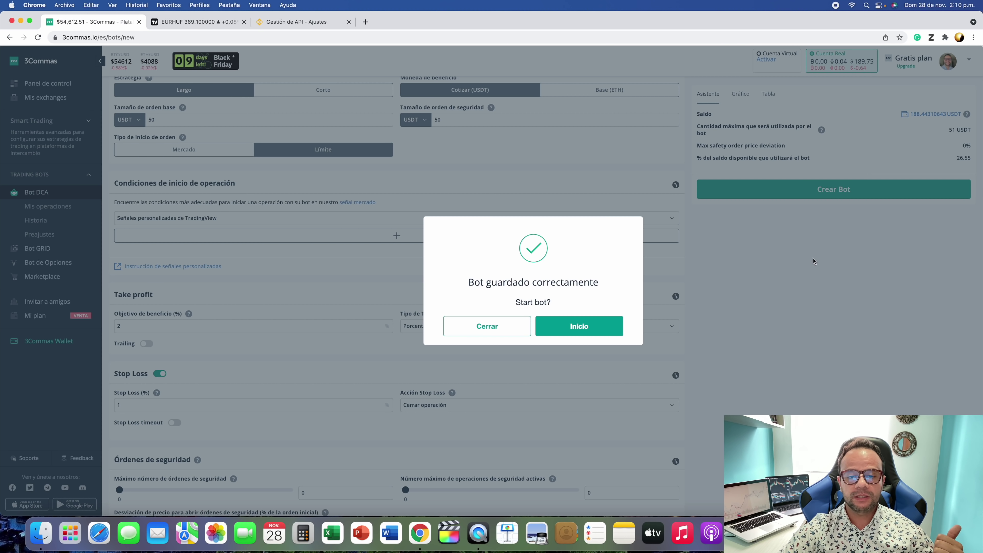
{"action": "left_click", "coordinate": [575, 327]}
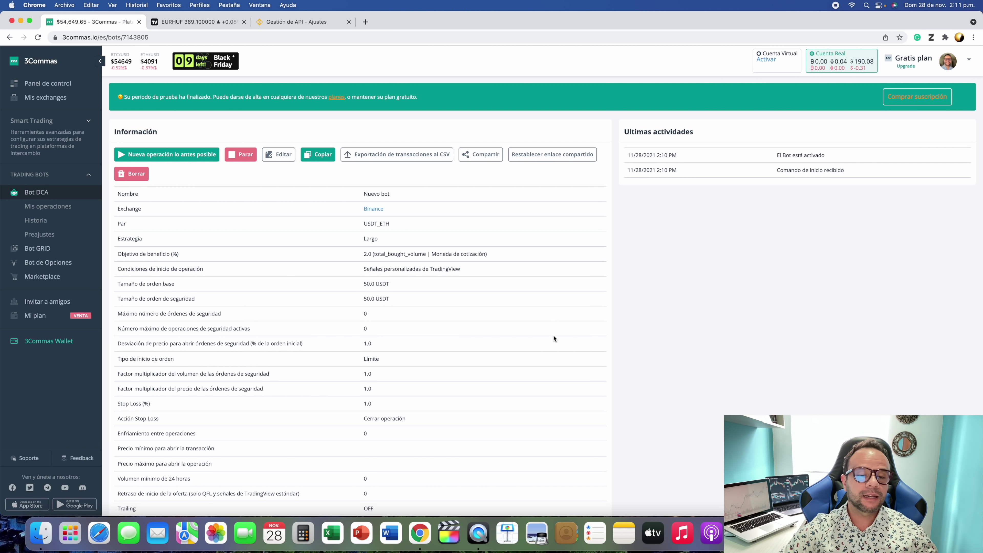
Step: Review Nuevo bot's USDT_ETH pair, Largo strategy, 2.0 profit, 50 USDT base order, 1.0 multiplier, then go to TradingView
{"action": "scroll", "coordinate": [319, 245], "scroll_direction": "down", "scroll_amount": 1}
{"action": "scroll", "coordinate": [320, 248], "scroll_direction": "up", "scroll_amount": 1}
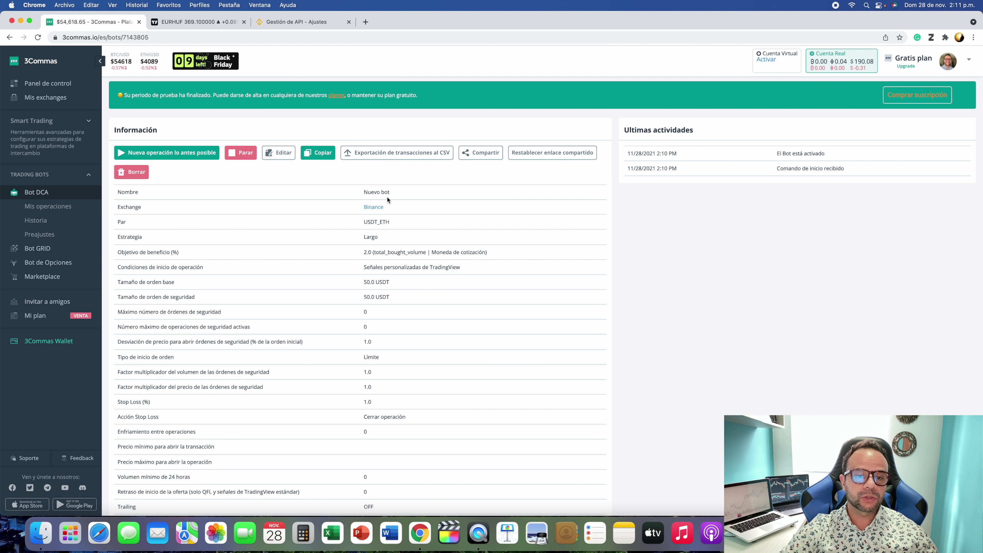
{"action": "left_click_drag", "start_coordinate": [389, 193], "coordinate": [361, 206]}
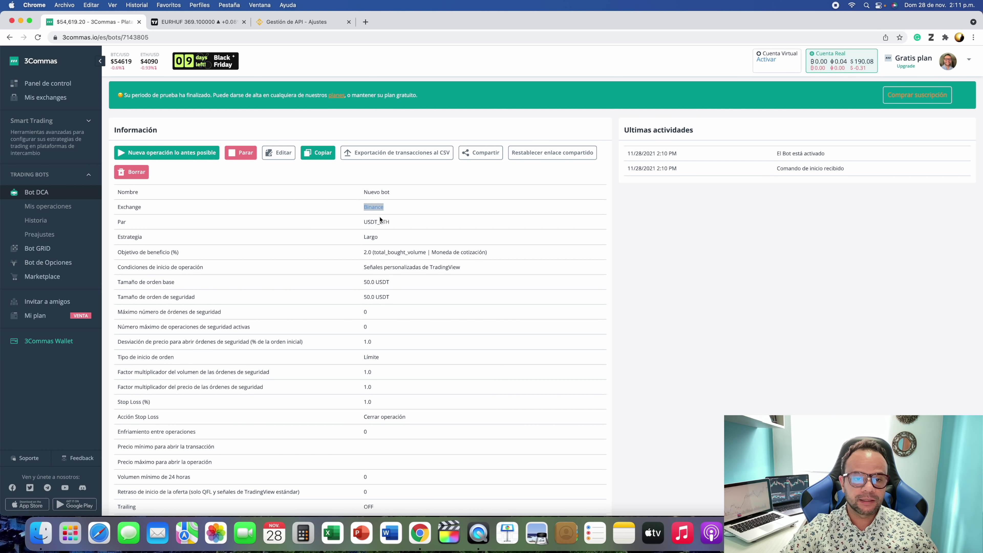
{"action": "left_click_drag", "start_coordinate": [390, 221], "coordinate": [358, 235]}
{"action": "left_click", "coordinate": [382, 236]}
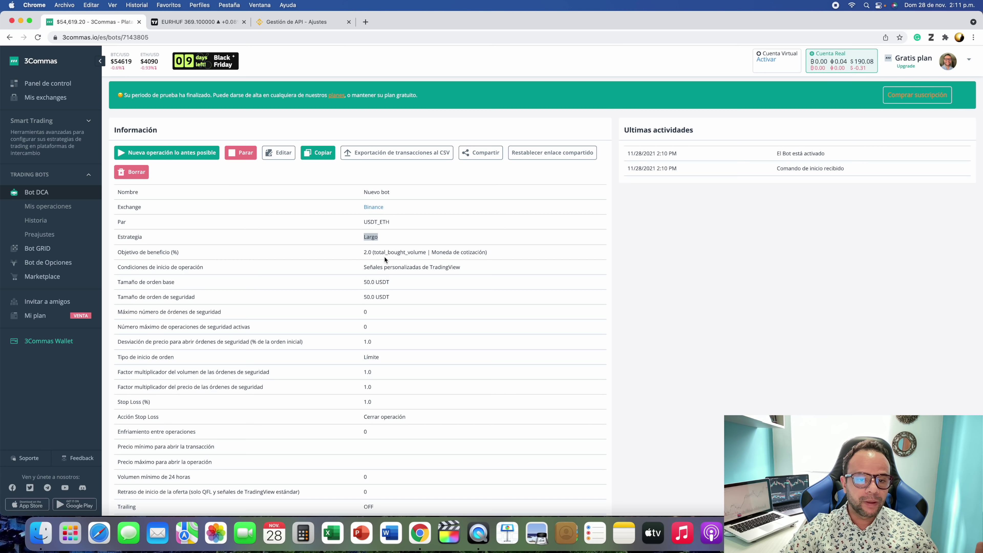
{"action": "left_click_drag", "start_coordinate": [364, 252], "coordinate": [371, 252]}
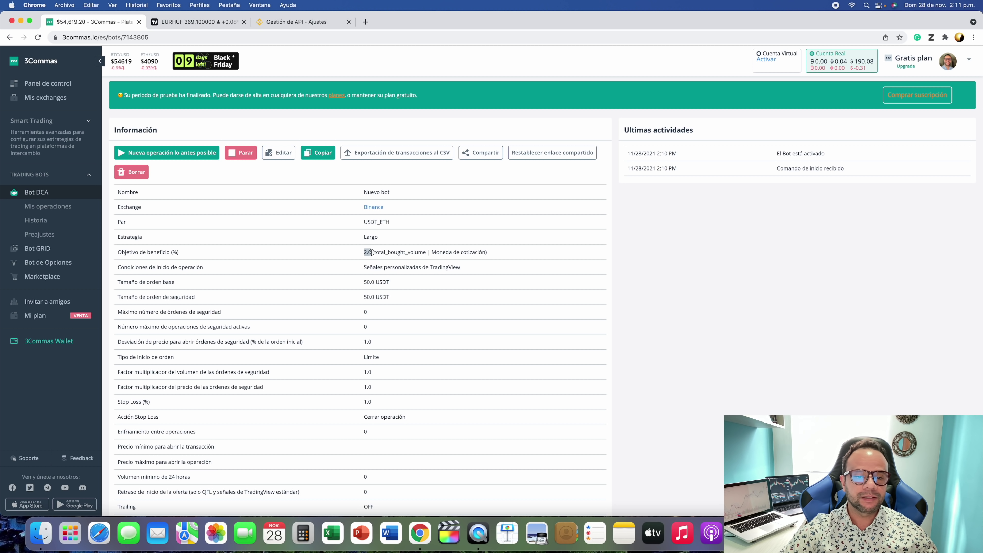
{"action": "left_click_drag", "start_coordinate": [362, 282], "coordinate": [383, 283]}
{"action": "scroll", "coordinate": [383, 283], "scroll_direction": "down", "scroll_amount": 2}
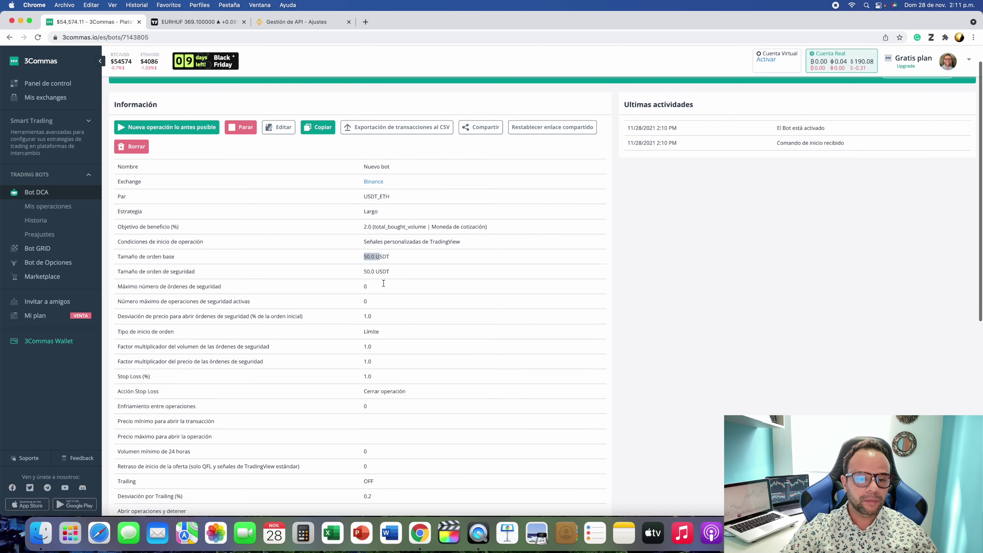
{"action": "left_click_drag", "start_coordinate": [372, 341], "coordinate": [363, 371]}
{"action": "scroll", "coordinate": [365, 372], "scroll_direction": "up", "scroll_amount": 2}
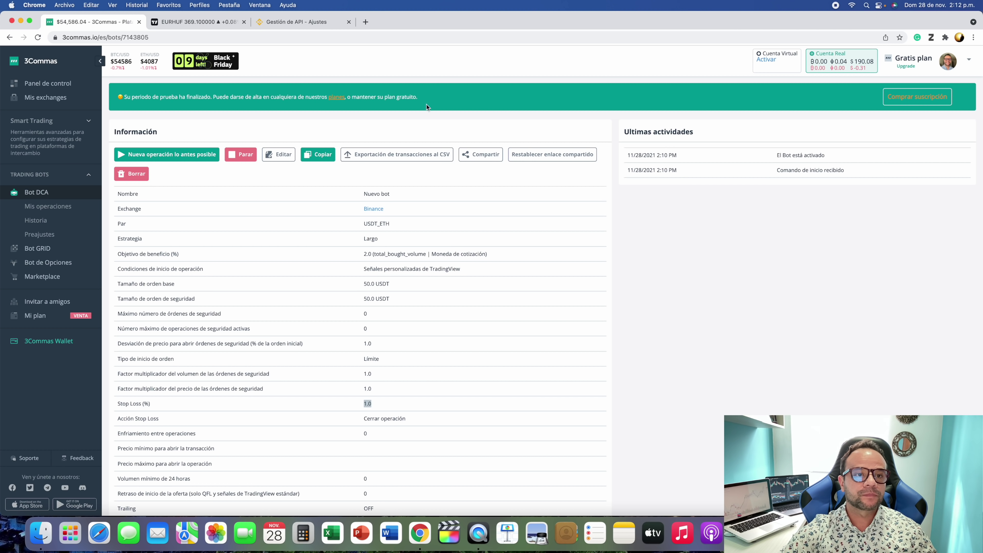
{"action": "left_click", "coordinate": [192, 23]}
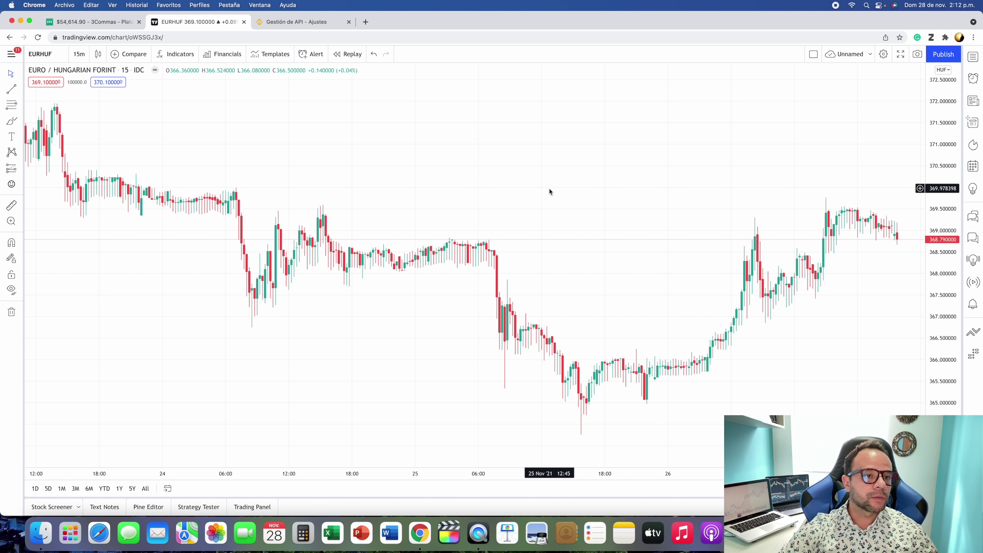
Step: Switch the TradingView chart to Binance ETHUSDT using the Crypto symbol filter
{"action": "left_click", "coordinate": [40, 56]}
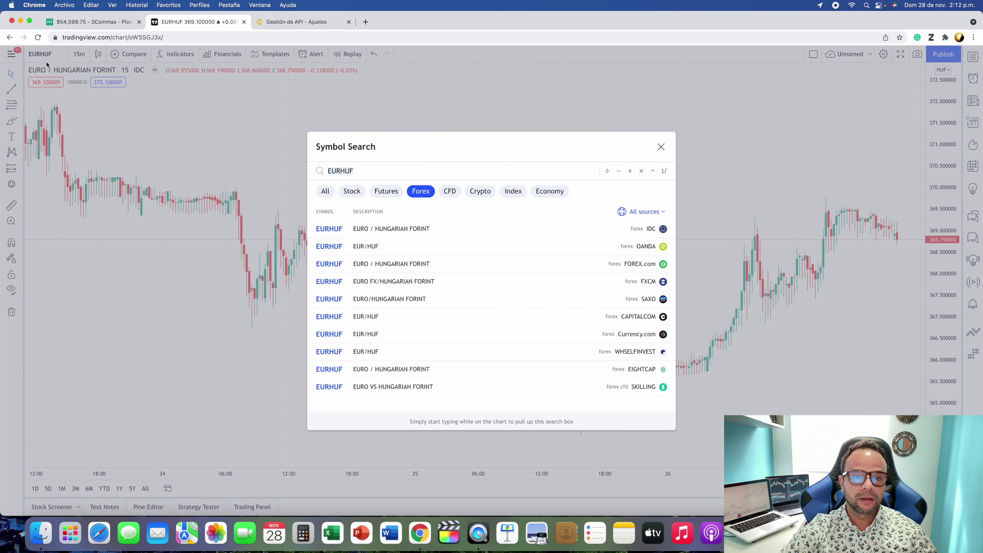
{"action": "left_click", "coordinate": [482, 192]}
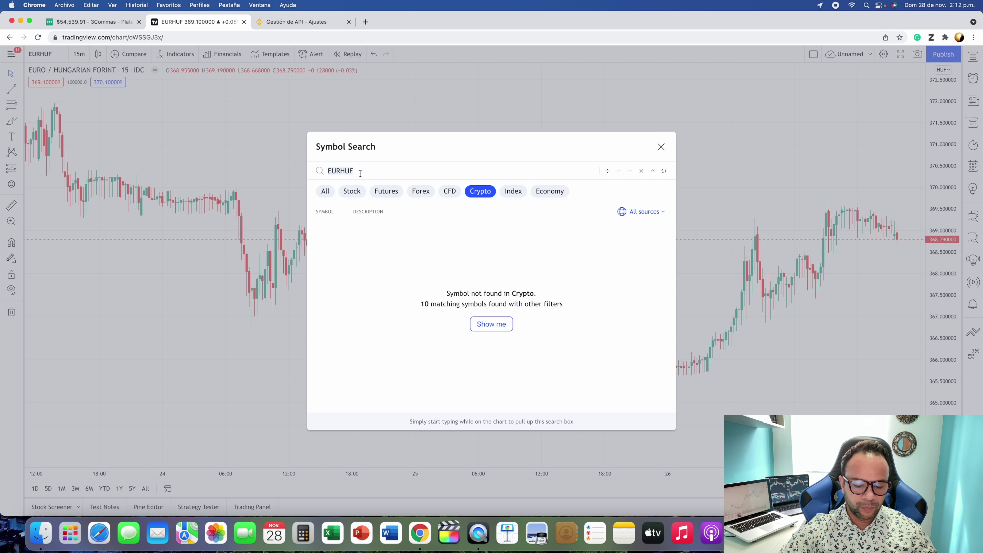
{"action": "type", "text": "E"}
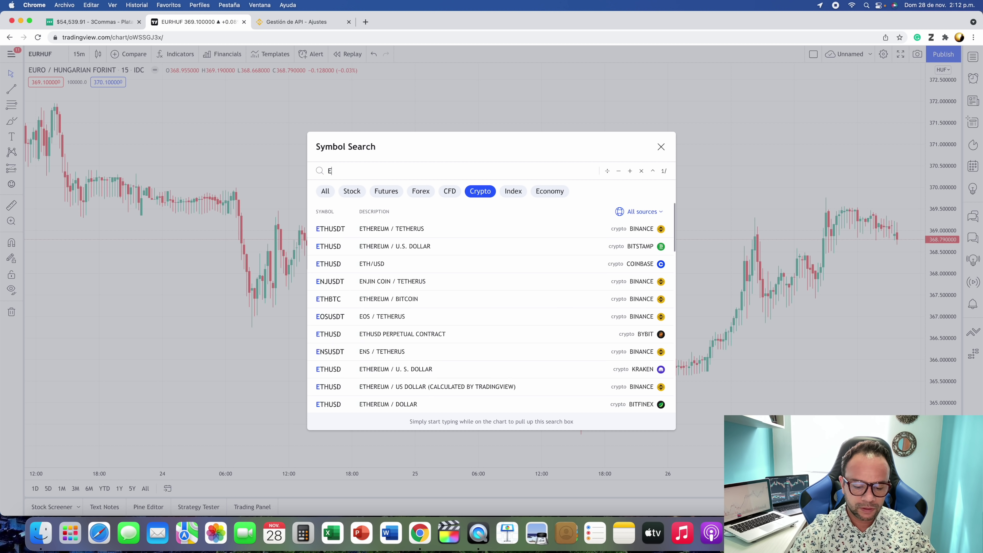
{"action": "type", "text": "THUSDT"}
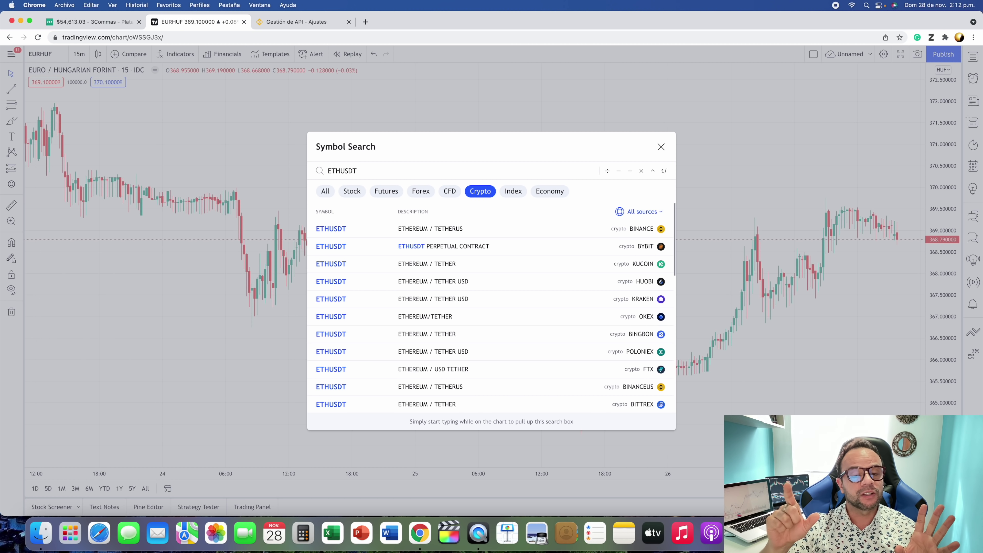
{"action": "left_click", "coordinate": [418, 230]}
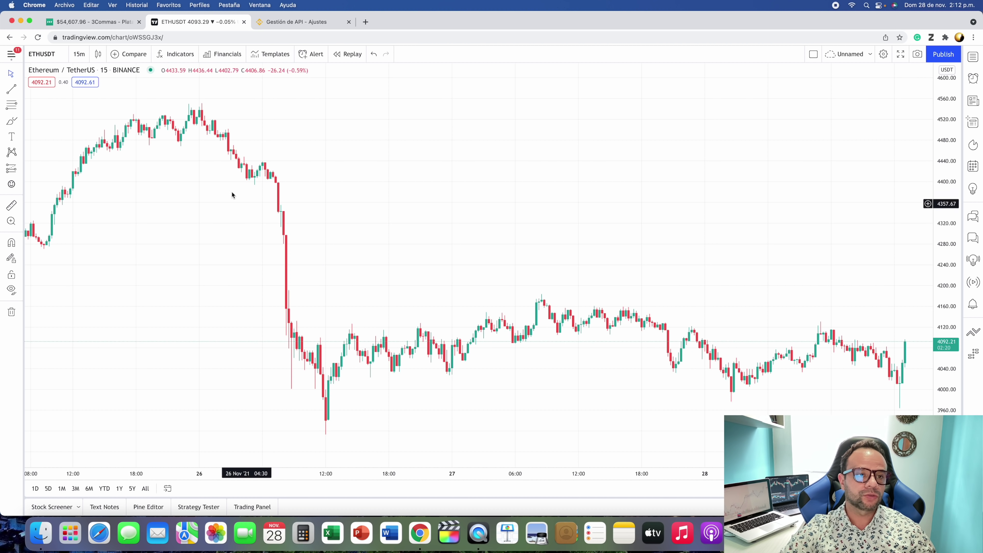
Step: Switch the ETHUSDT chart to 5-minute candles, shift toward recent bars, and bring up Indicators & Strategies
{"action": "left_click", "coordinate": [80, 56]}
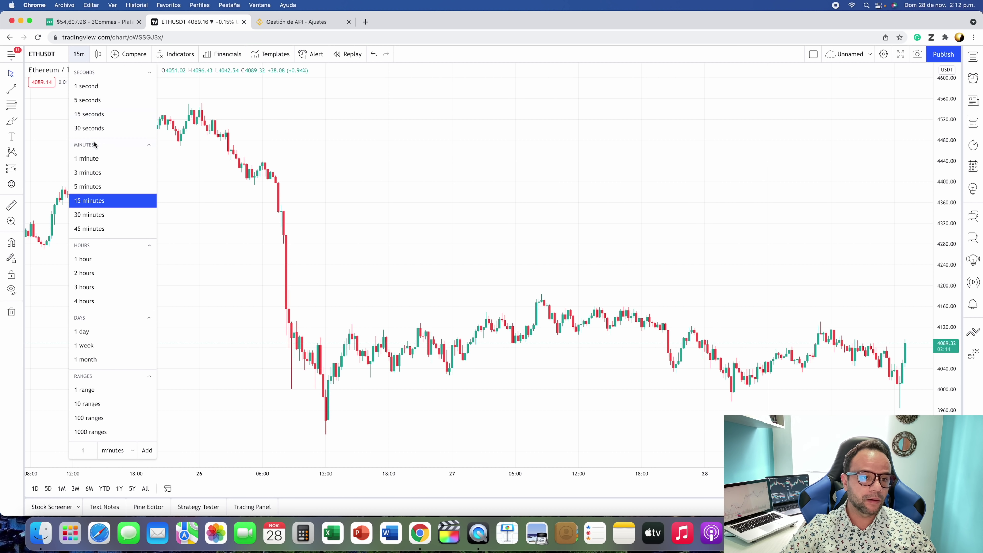
{"action": "left_click", "coordinate": [96, 188]}
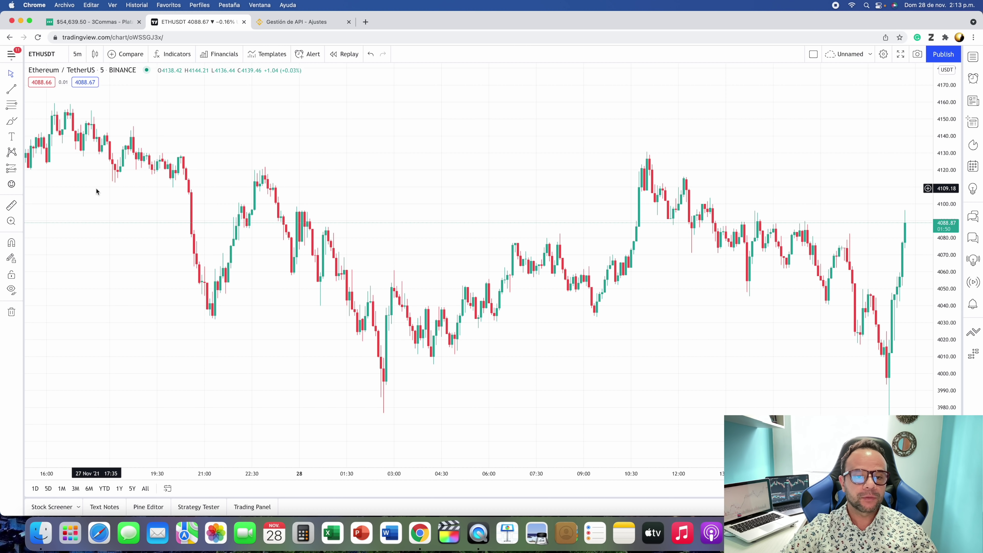
{"action": "left_click_drag", "start_coordinate": [355, 214], "coordinate": [329, 201]}
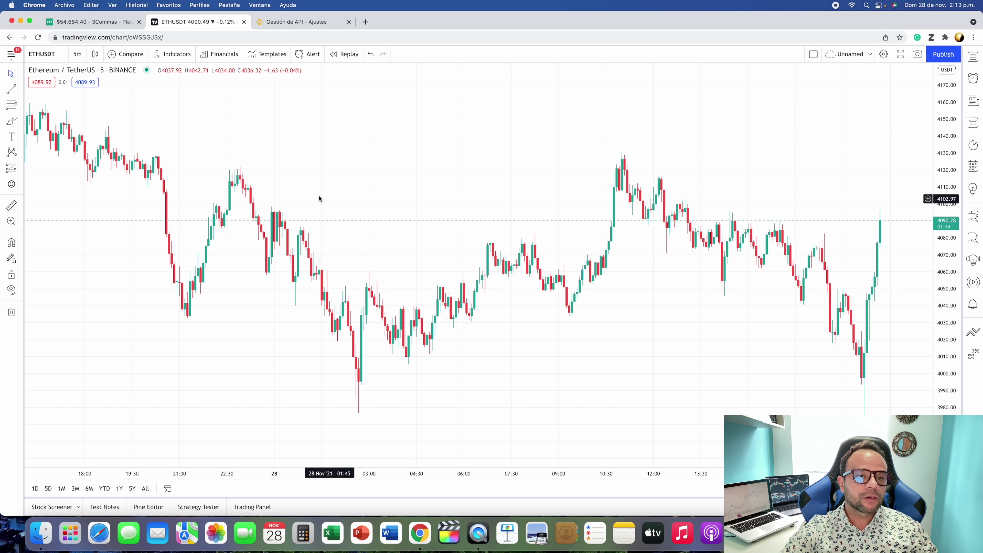
{"action": "left_click", "coordinate": [172, 55]}
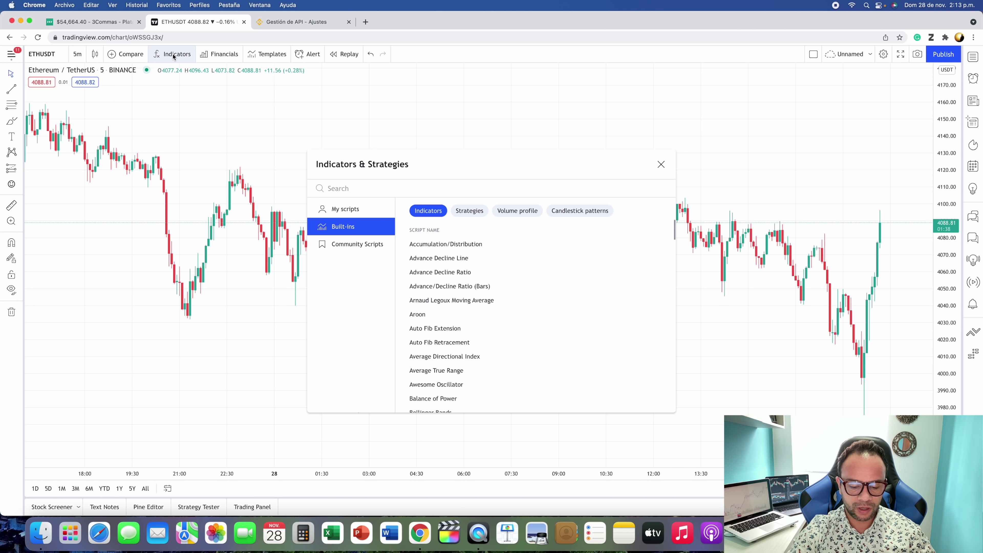
Step: Search 'MFI', add the MFI [seiglerj] community indicator (14, 20, 80), and pan back to earlier bars
{"action": "type", "text": "MFI"}
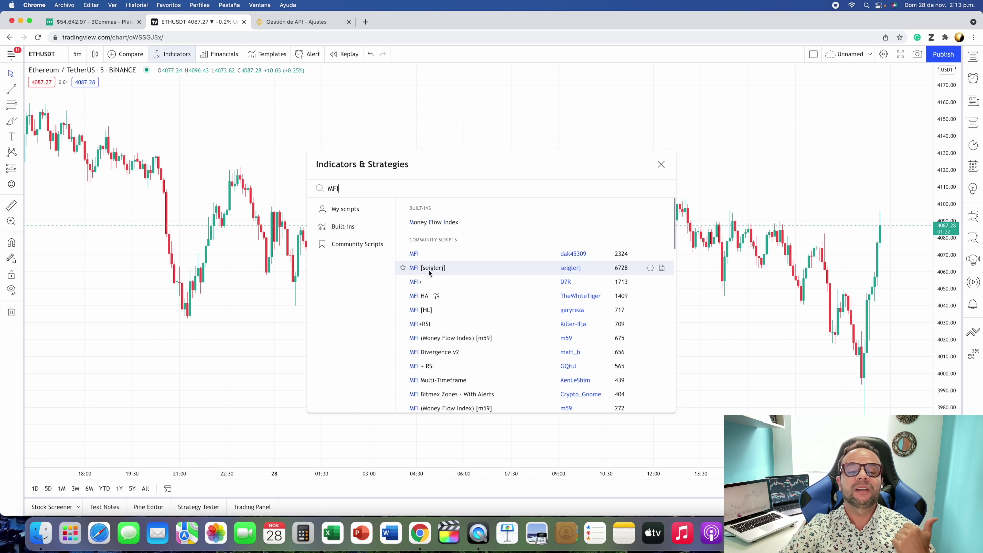
{"action": "left_click", "coordinate": [444, 268]}
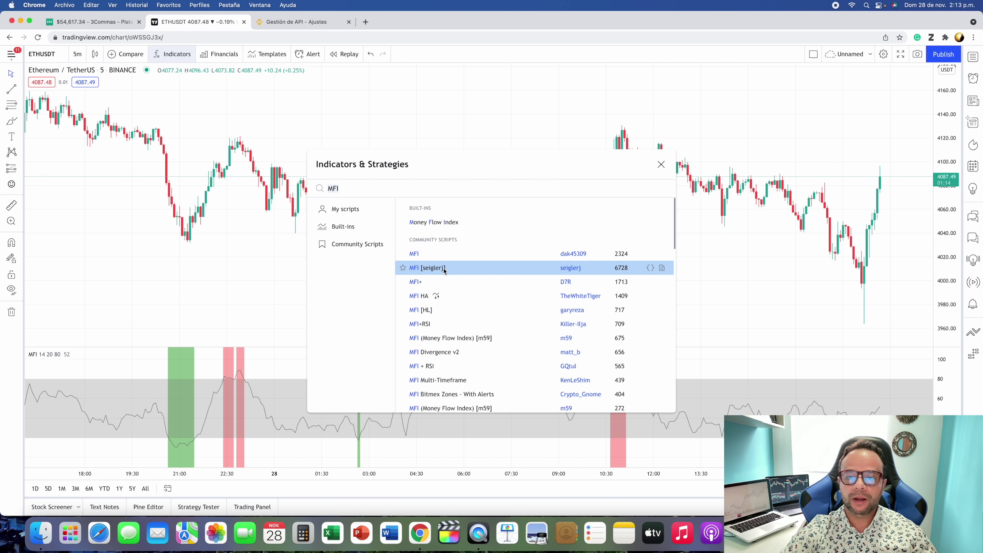
{"action": "left_click", "coordinate": [661, 166]}
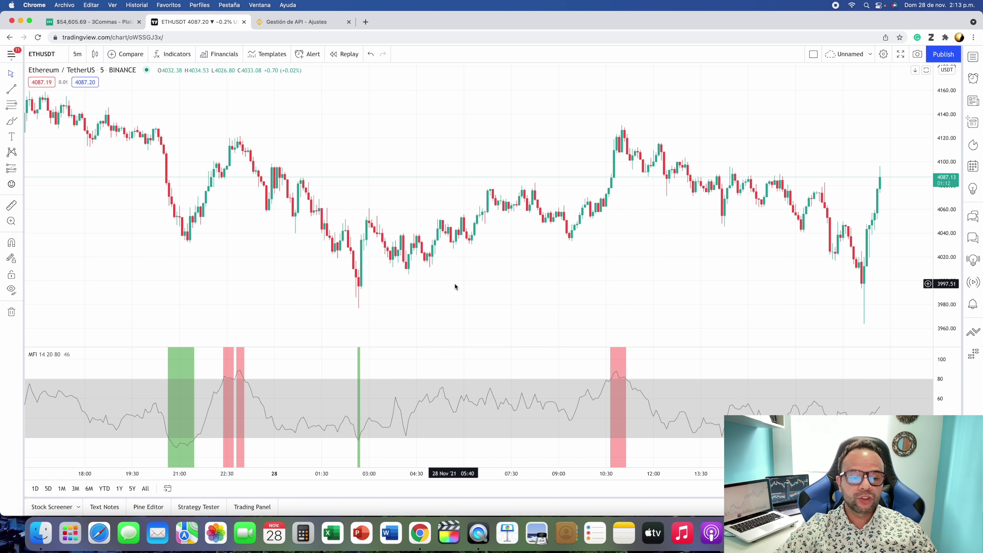
{"action": "left_click_drag", "start_coordinate": [425, 277], "coordinate": [487, 276]}
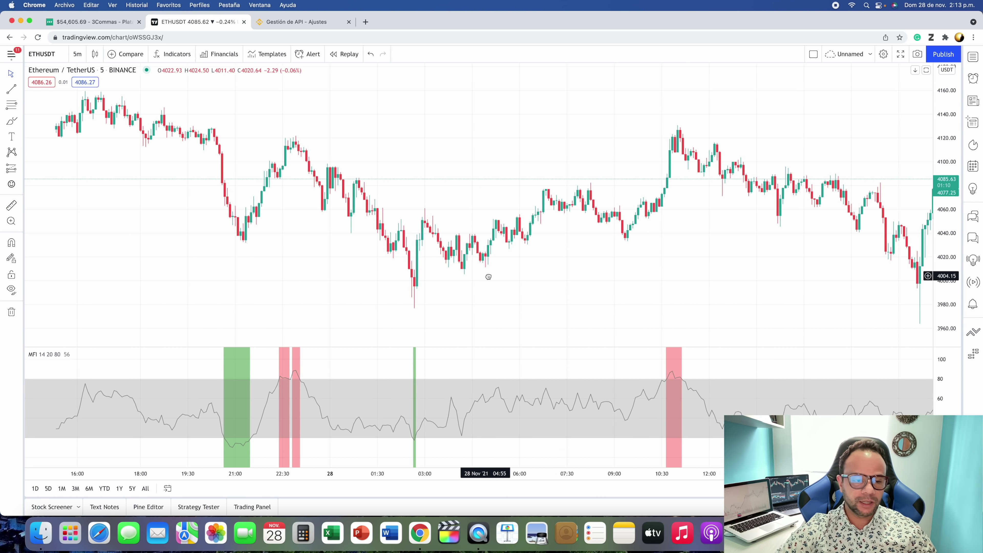
{"action": "scroll", "coordinate": [479, 281], "scroll_direction": "left", "scroll_amount": 10}
{"action": "scroll", "coordinate": [476, 280], "scroll_direction": "left", "scroll_amount": 5}
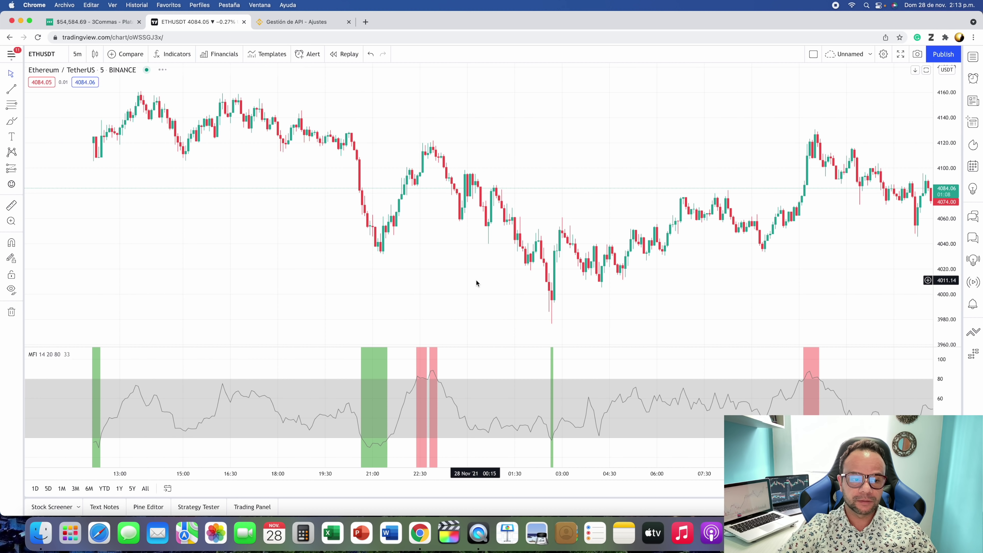
{"action": "scroll", "coordinate": [476, 280], "scroll_direction": "left", "scroll_amount": 10}
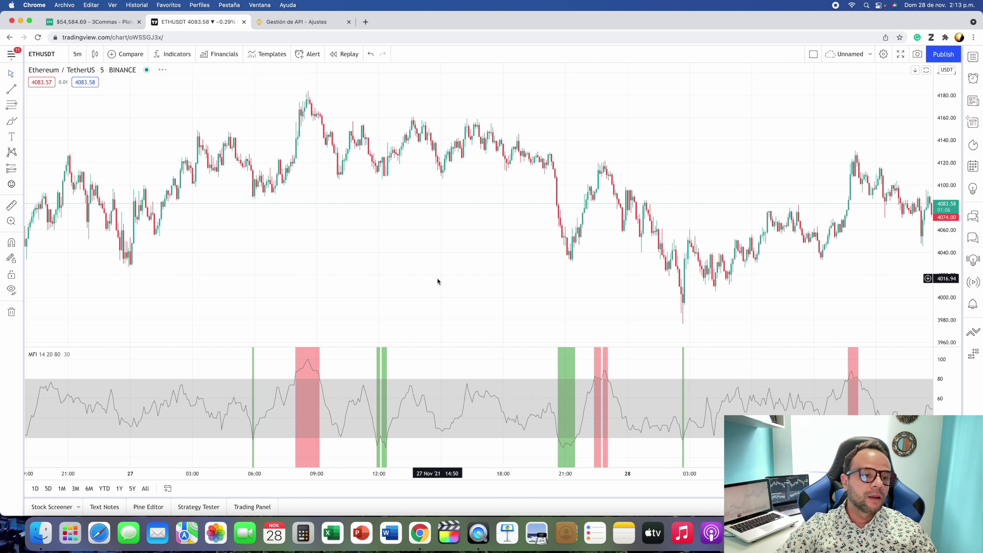
Step: With the Brush tool, circle the MFI dips in the green band and peaks in the red band
{"action": "left_click", "coordinate": [13, 125]}
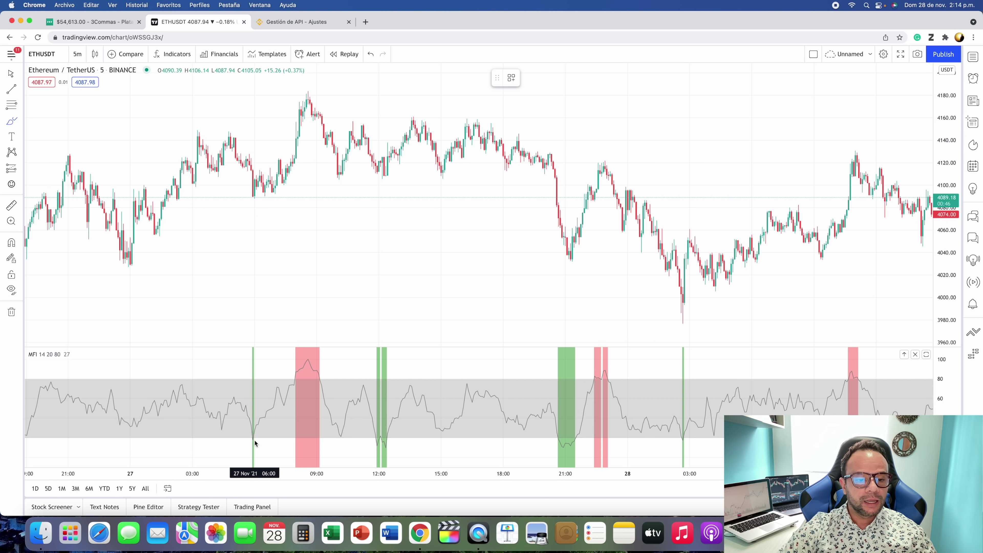
{"action": "mouse_move", "coordinate": [252, 448]}
{"action": "left_mouse_down"}
{"action": "mouse_move", "coordinate": [263, 445]}
{"action": "mouse_move", "coordinate": [256, 429]}
{"action": "mouse_move", "coordinate": [238, 431]}
{"action": "mouse_move", "coordinate": [239, 445]}
{"action": "mouse_move", "coordinate": [254, 448]}
{"action": "left_mouse_up"}
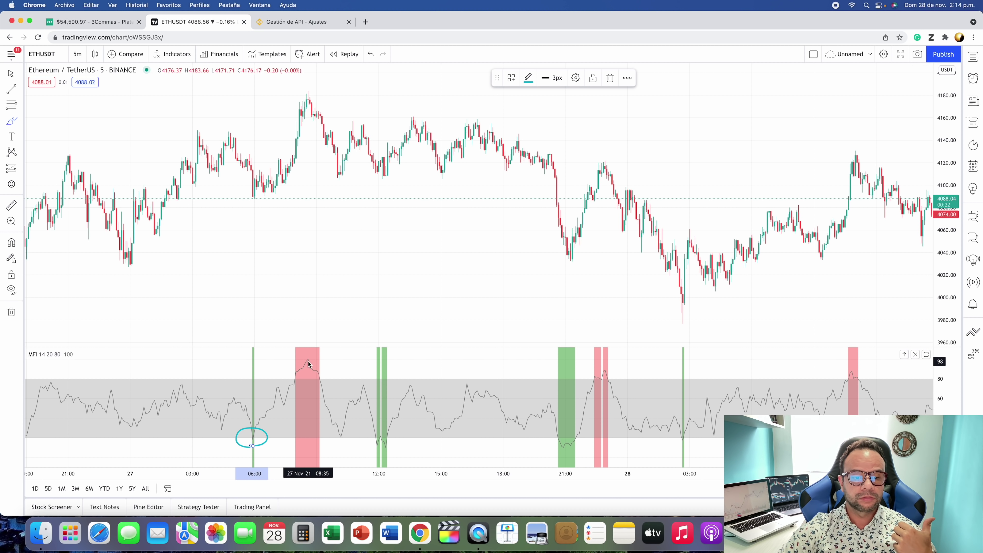
{"action": "mouse_move", "coordinate": [336, 359]}
{"action": "left_mouse_down"}
{"action": "mouse_move", "coordinate": [292, 352]}
{"action": "mouse_move", "coordinate": [275, 370]}
{"action": "mouse_move", "coordinate": [319, 389]}
{"action": "mouse_move", "coordinate": [337, 362]}
{"action": "left_mouse_up"}
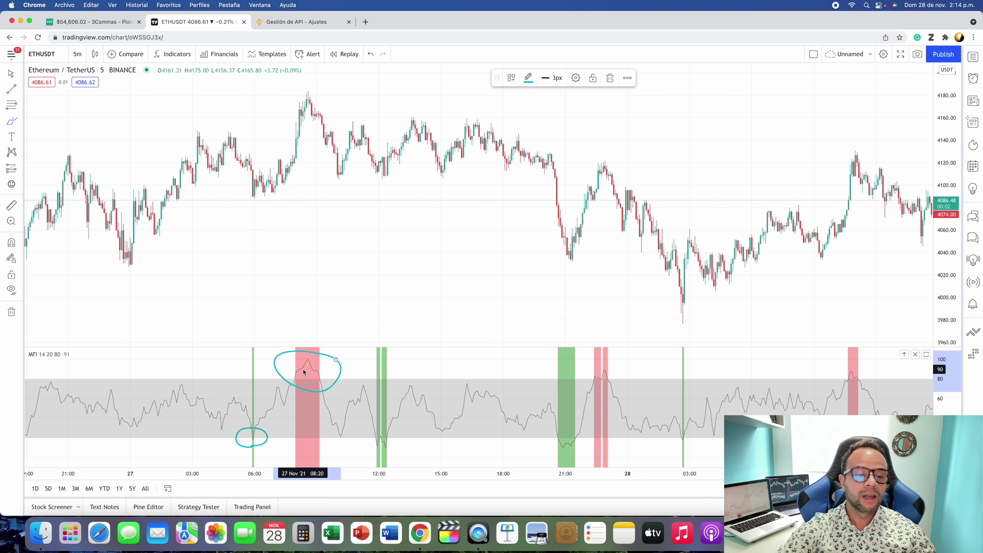
{"action": "mouse_move", "coordinate": [43, 358]}
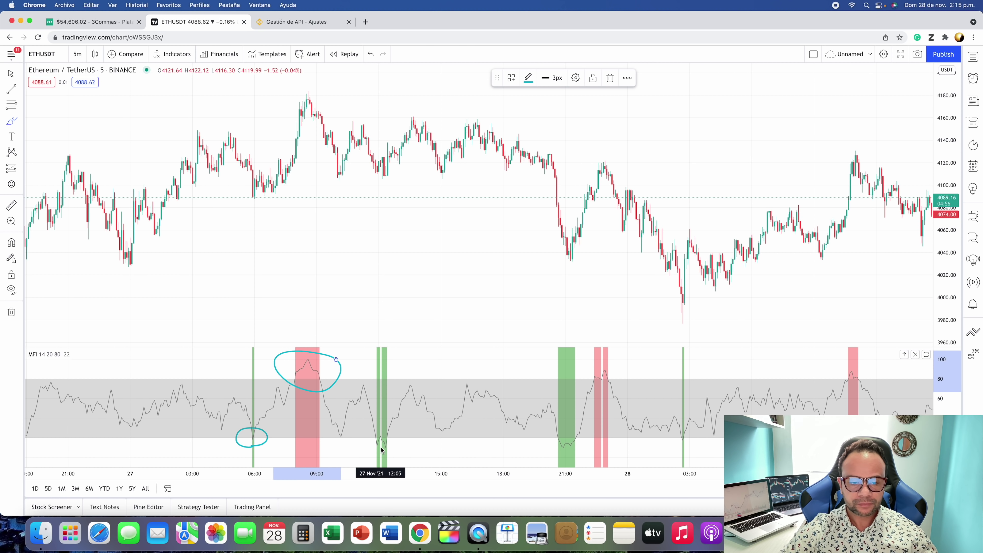
{"action": "mouse_move", "coordinate": [394, 438]}
{"action": "left_mouse_down"}
{"action": "mouse_move", "coordinate": [377, 433]}
{"action": "mouse_move", "coordinate": [373, 455]}
{"action": "mouse_move", "coordinate": [393, 439]}
{"action": "left_mouse_up"}
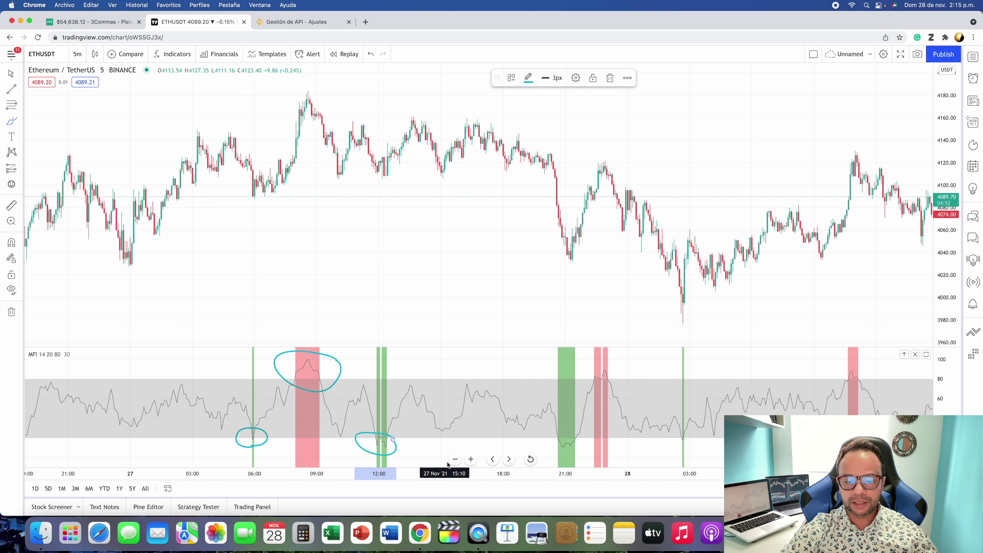
{"action": "mouse_move", "coordinate": [579, 438]}
{"action": "left_mouse_down"}
{"action": "mouse_move", "coordinate": [545, 443]}
{"action": "mouse_move", "coordinate": [578, 453]}
{"action": "mouse_move", "coordinate": [581, 439]}
{"action": "left_mouse_up"}
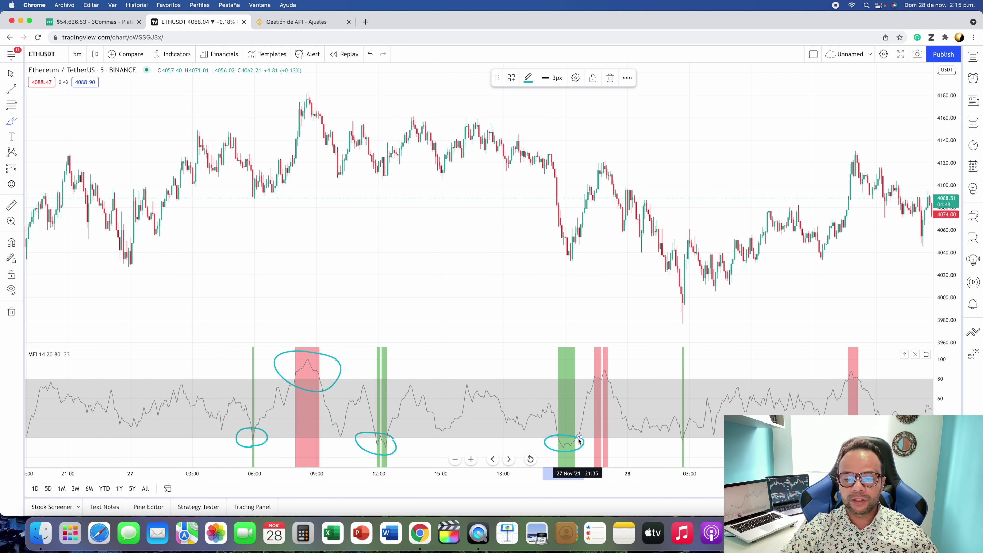
{"action": "mouse_move", "coordinate": [615, 370]}
{"action": "left_mouse_down"}
{"action": "mouse_move", "coordinate": [588, 373]}
{"action": "mouse_move", "coordinate": [623, 383]}
{"action": "mouse_move", "coordinate": [617, 370]}
{"action": "left_mouse_up"}
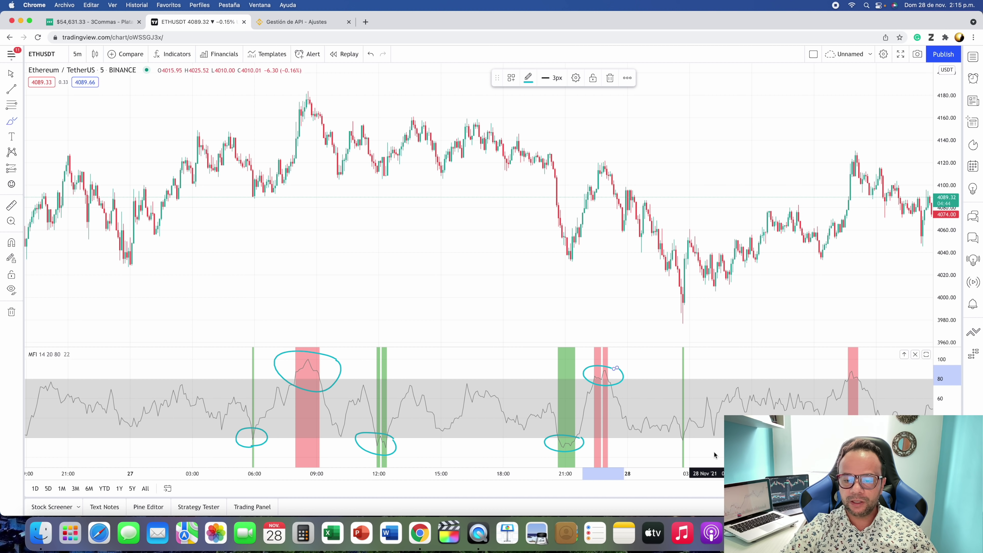
{"action": "mouse_move", "coordinate": [688, 438]}
{"action": "left_mouse_down"}
{"action": "mouse_move", "coordinate": [671, 437]}
{"action": "mouse_move", "coordinate": [691, 449]}
{"action": "mouse_move", "coordinate": [688, 429]}
{"action": "left_mouse_up"}
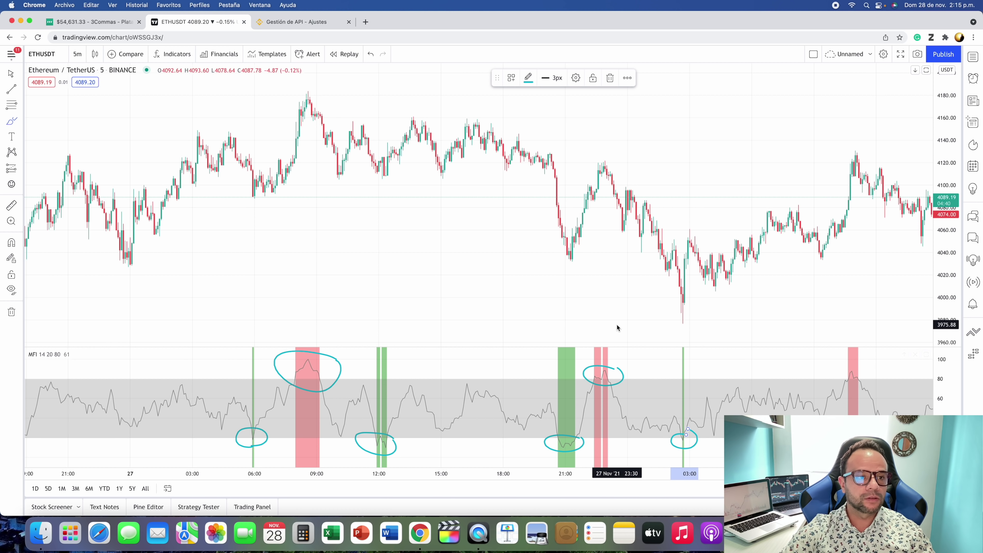
{"action": "left_click", "coordinate": [12, 73]}
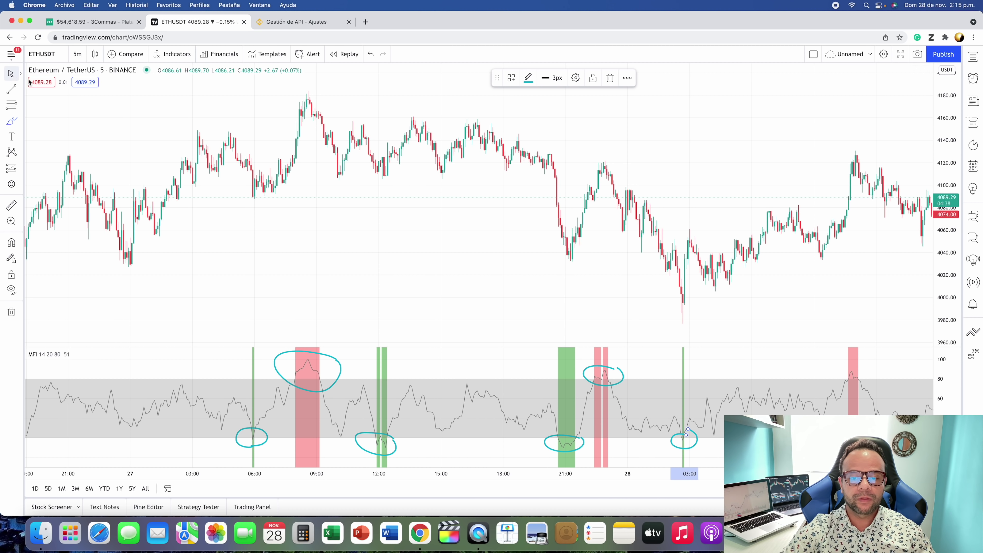
Step: Pan the chart to later times and circle the MFI peak at the red band
{"action": "left_click_drag", "start_coordinate": [445, 200], "coordinate": [144, 205]}
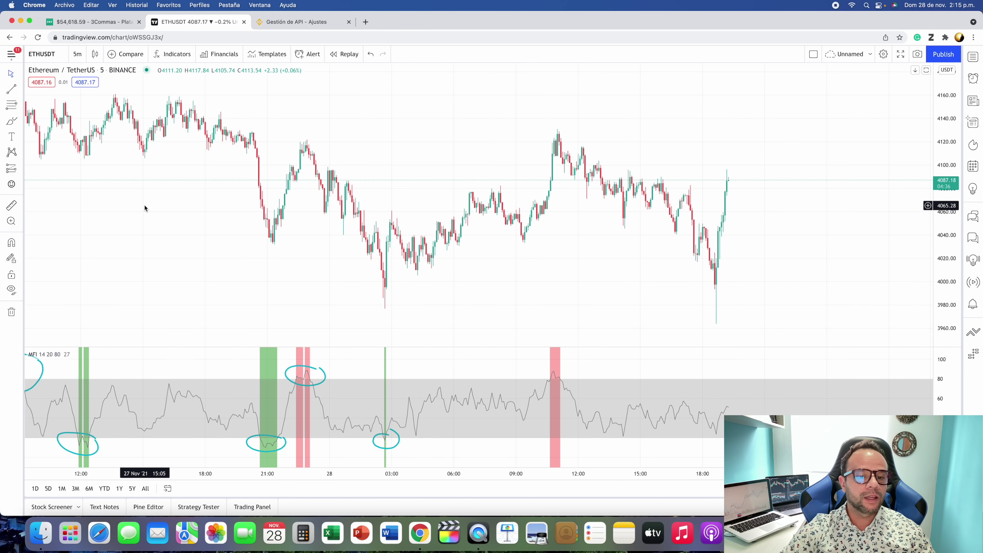
{"action": "left_click", "coordinate": [12, 121]}
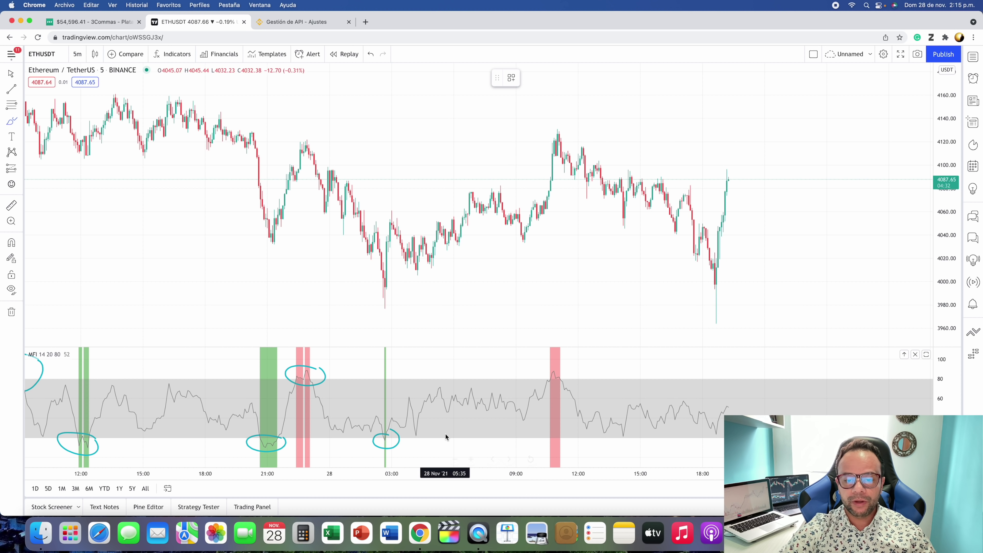
{"action": "left_click", "coordinate": [574, 369]}
{"action": "mouse_move", "coordinate": [574, 369]}
{"action": "left_mouse_down"}
{"action": "mouse_move", "coordinate": [543, 363]}
{"action": "mouse_move", "coordinate": [537, 378]}
{"action": "mouse_move", "coordinate": [572, 381]}
{"action": "mouse_move", "coordinate": [574, 369]}
{"action": "left_mouse_up"}
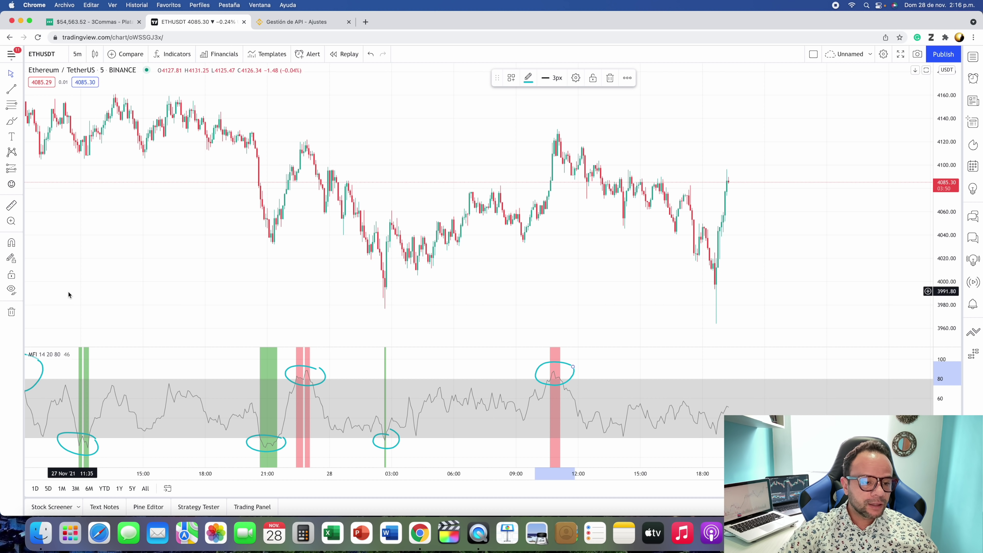
Step: Add an alert on the MFI with condition Crossing Down and clear the old 51 threshold
{"action": "mouse_move", "coordinate": [41, 356]}
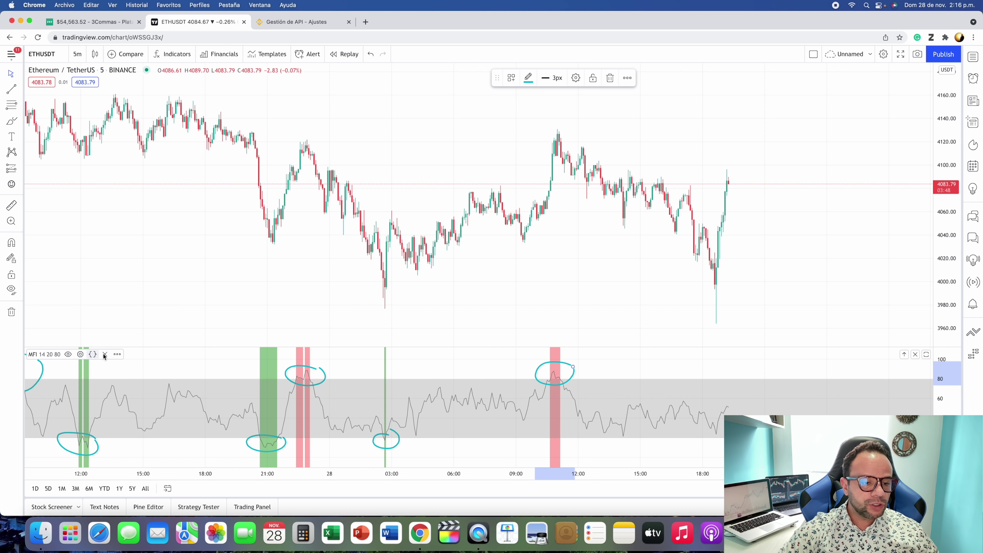
{"action": "left_click", "coordinate": [117, 355]}
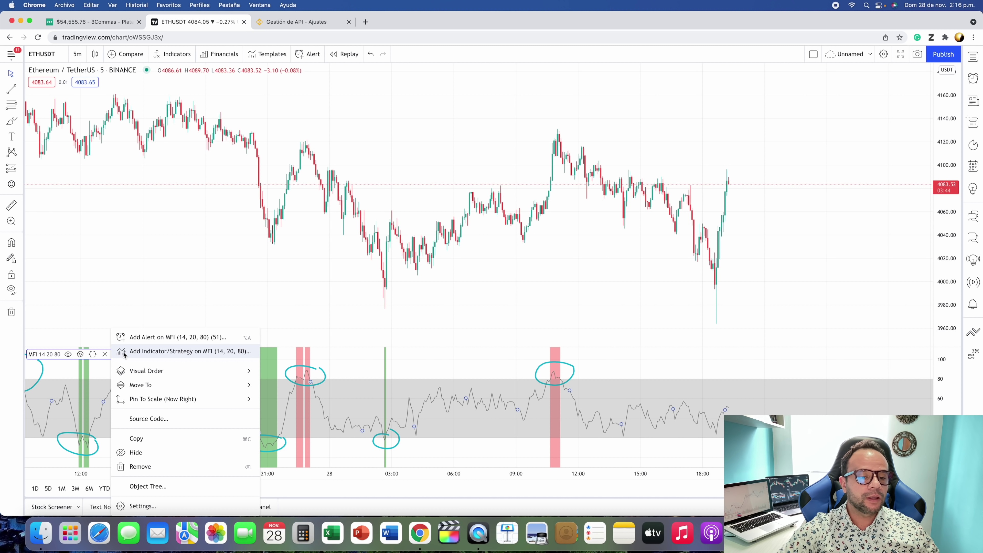
{"action": "left_click", "coordinate": [136, 337]}
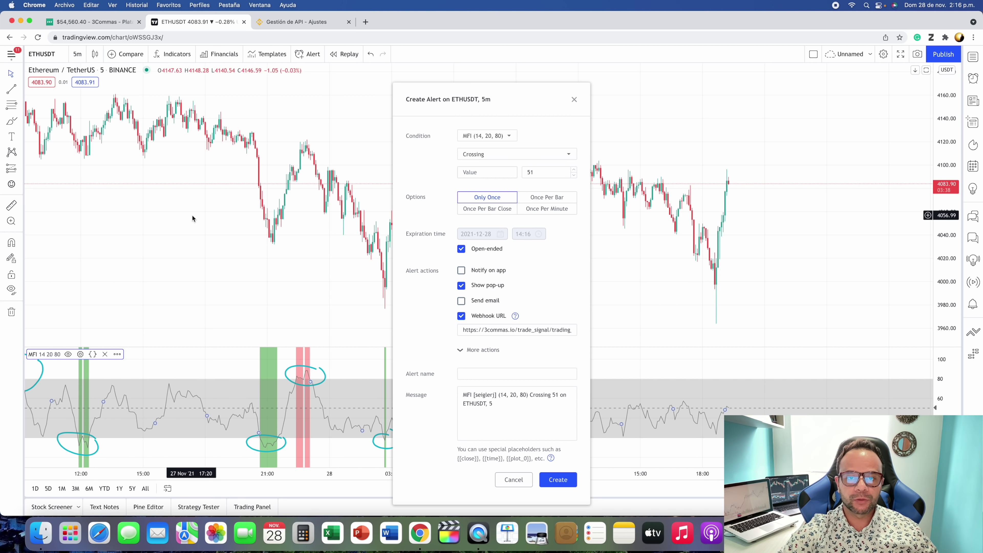
{"action": "left_click_drag", "start_coordinate": [504, 97], "coordinate": [465, 75]}
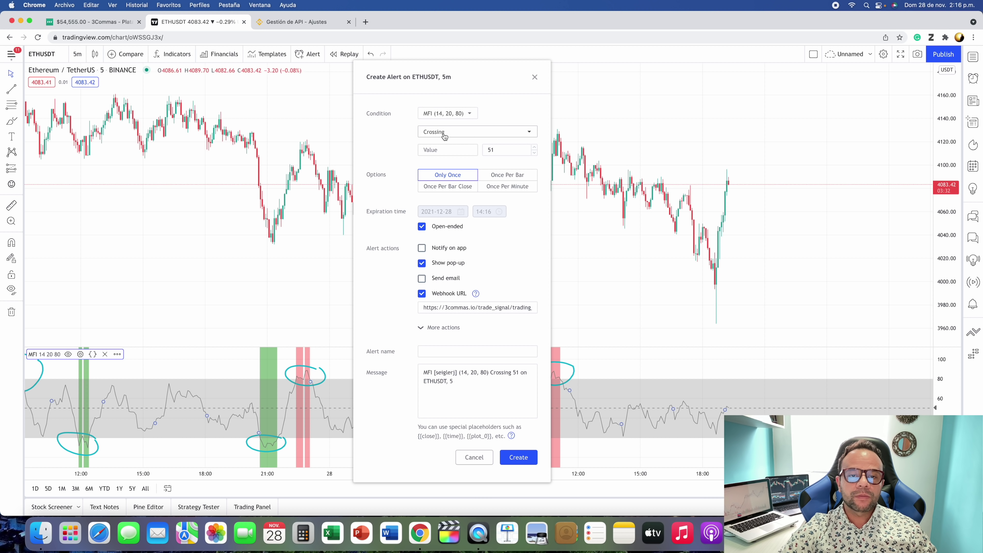
{"action": "left_click", "coordinate": [457, 133]}
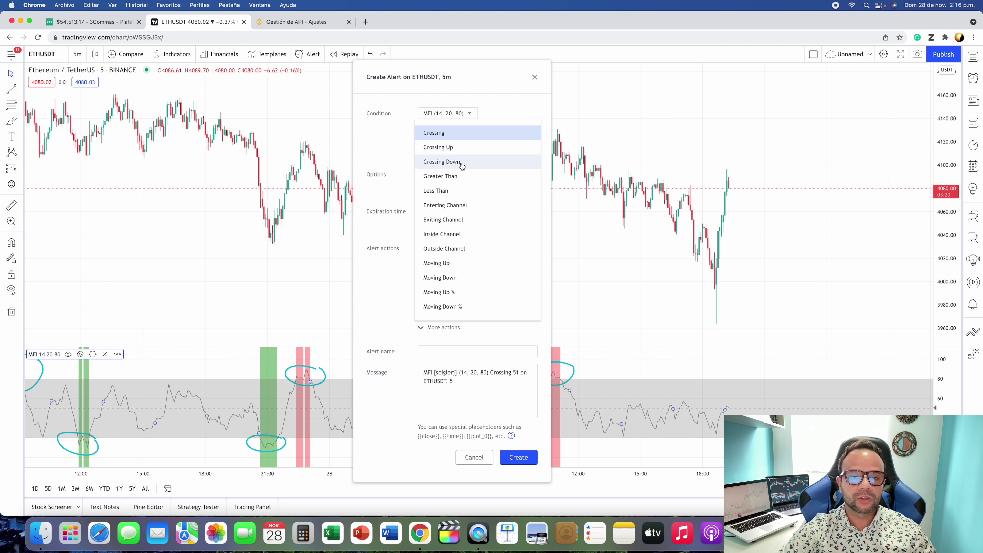
{"action": "left_click", "coordinate": [462, 166]}
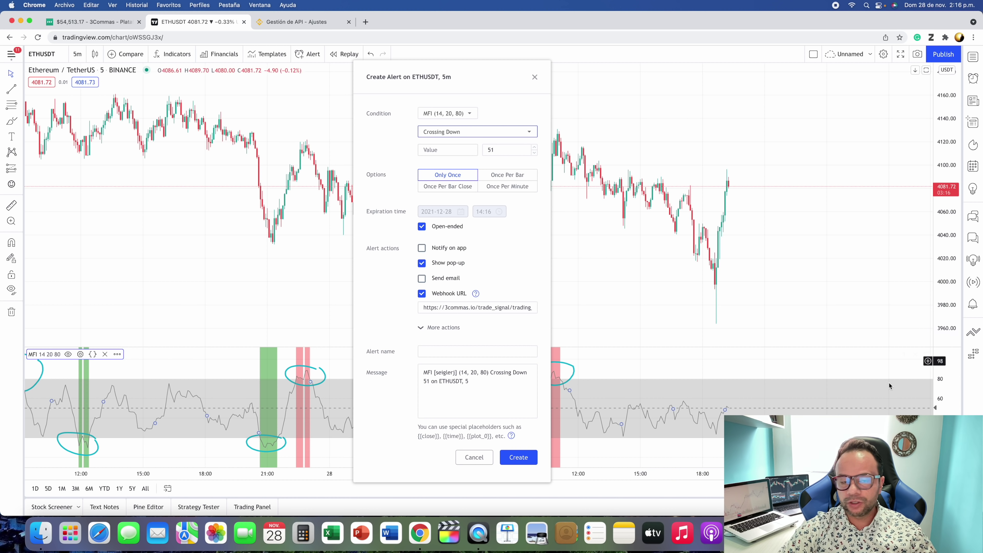
{"action": "left_click", "coordinate": [491, 151]}
{"action": "key", "text": "BackSpace"}
{"action": "key", "text": "BackSpace"}
Step: Set the alert threshold to 20 and make it trigger Once Per Bar Close
{"action": "type", "text": "2"}
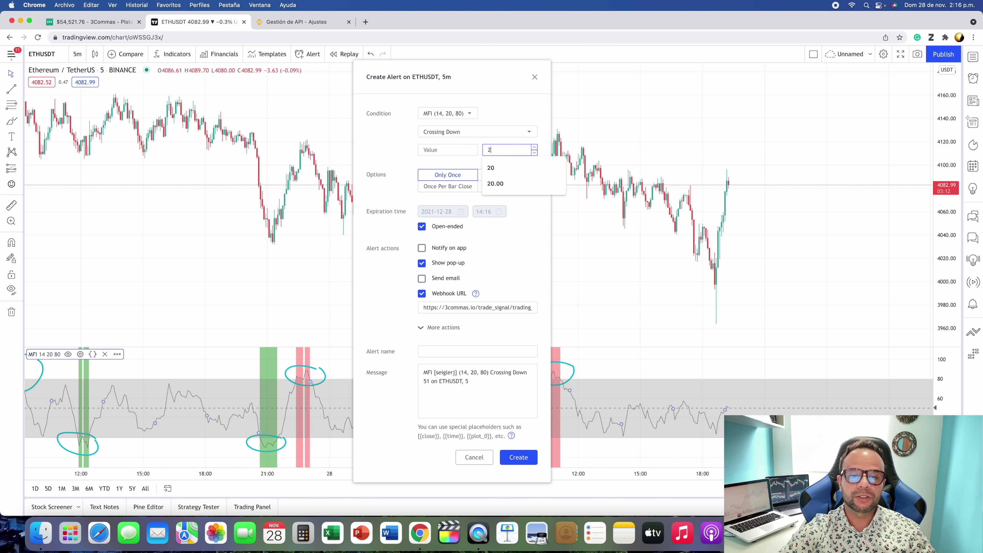
{"action": "type", "text": "0"}
{"action": "left_click", "coordinate": [381, 181]}
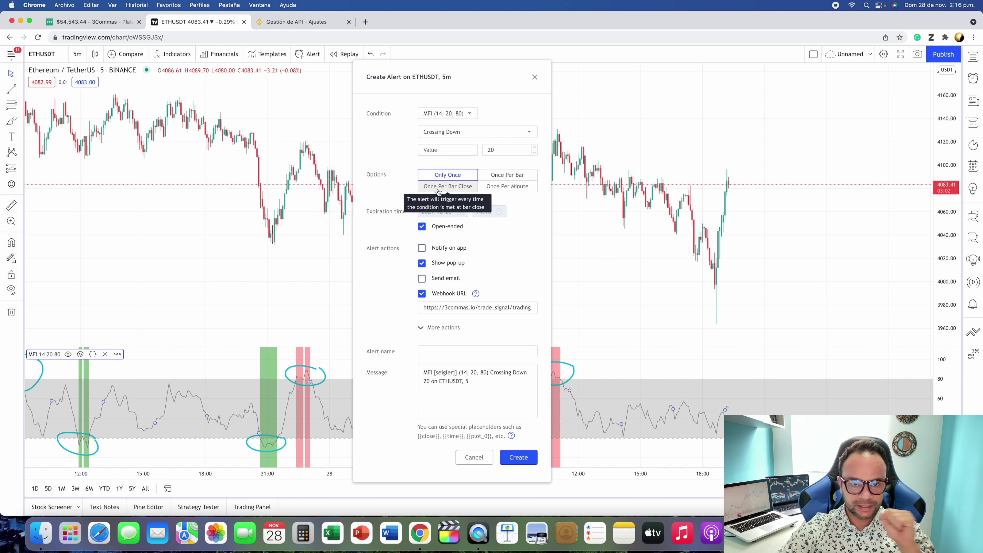
{"action": "left_click", "coordinate": [438, 187]}
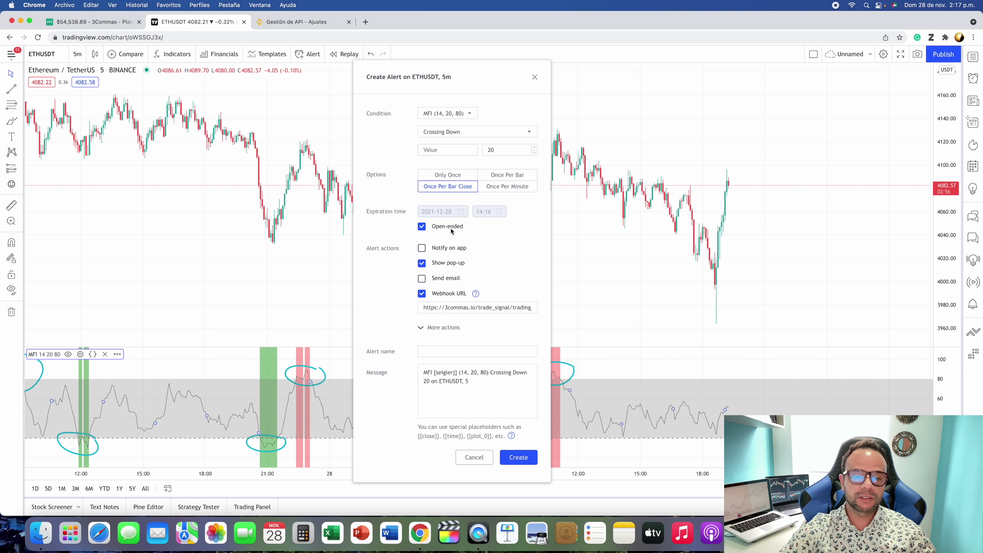
Step: Keep the alert open-ended with Show pop-up on, and check the 3Commas webhook URL
{"action": "left_click", "coordinate": [422, 227]}
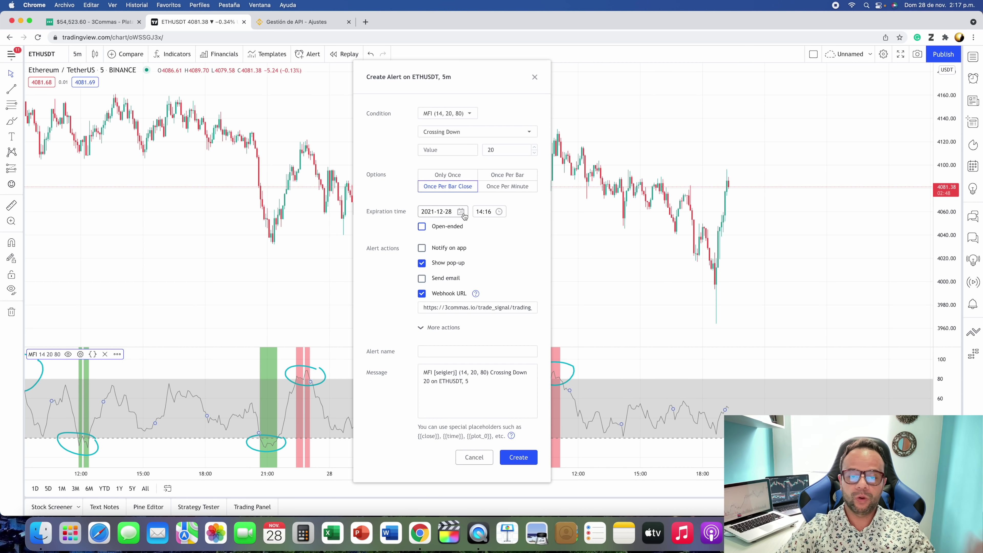
{"action": "left_click", "coordinate": [422, 227]}
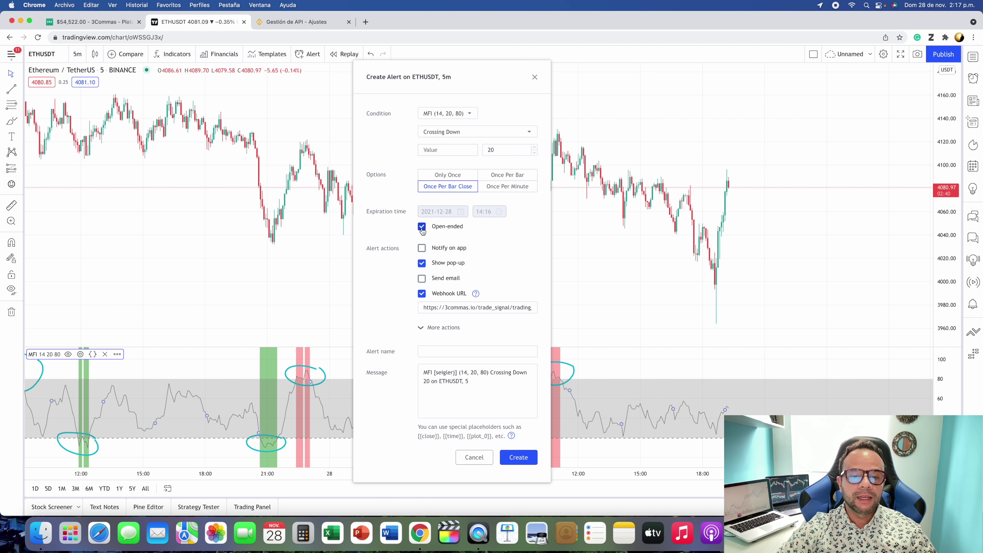
{"action": "left_click", "coordinate": [421, 263]}
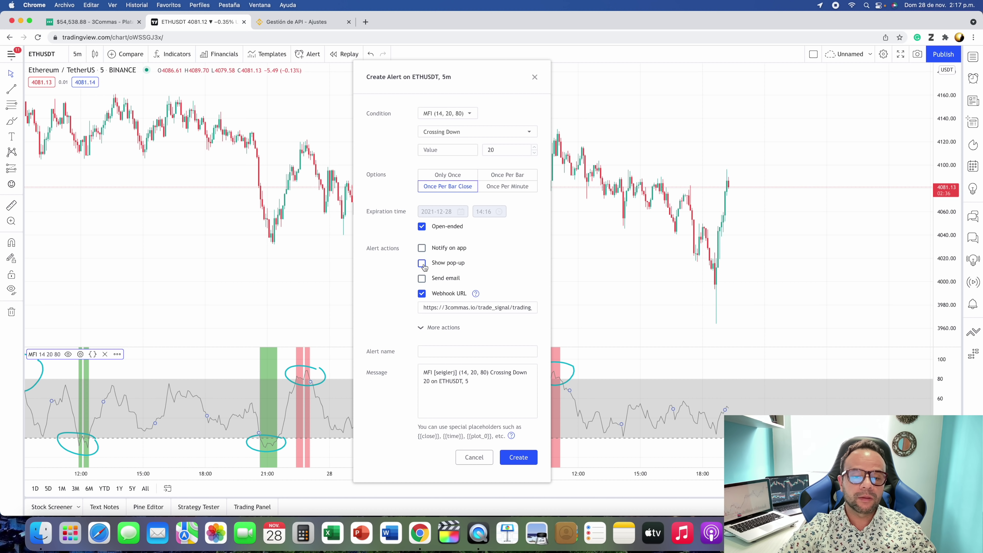
{"action": "left_click", "coordinate": [421, 264]}
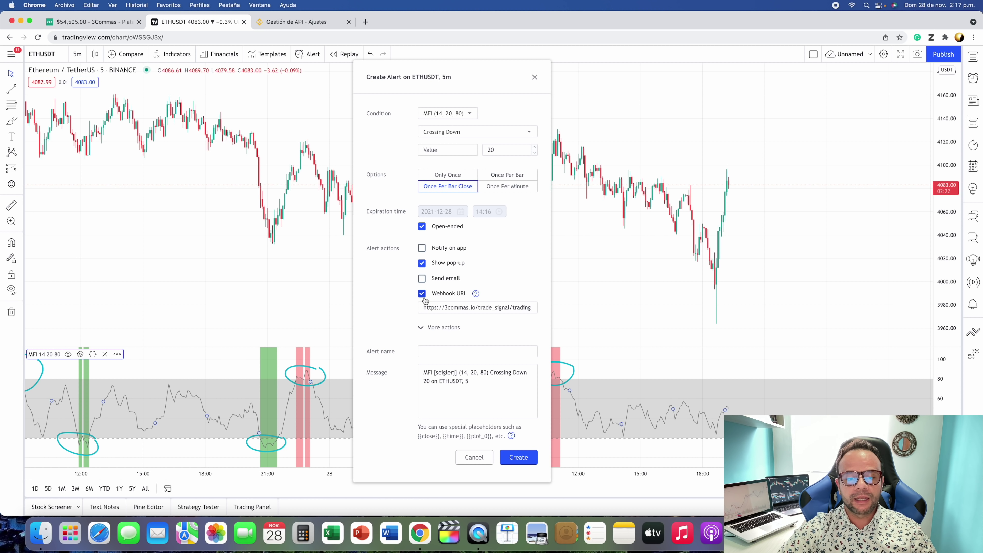
{"action": "left_click", "coordinate": [426, 307]}
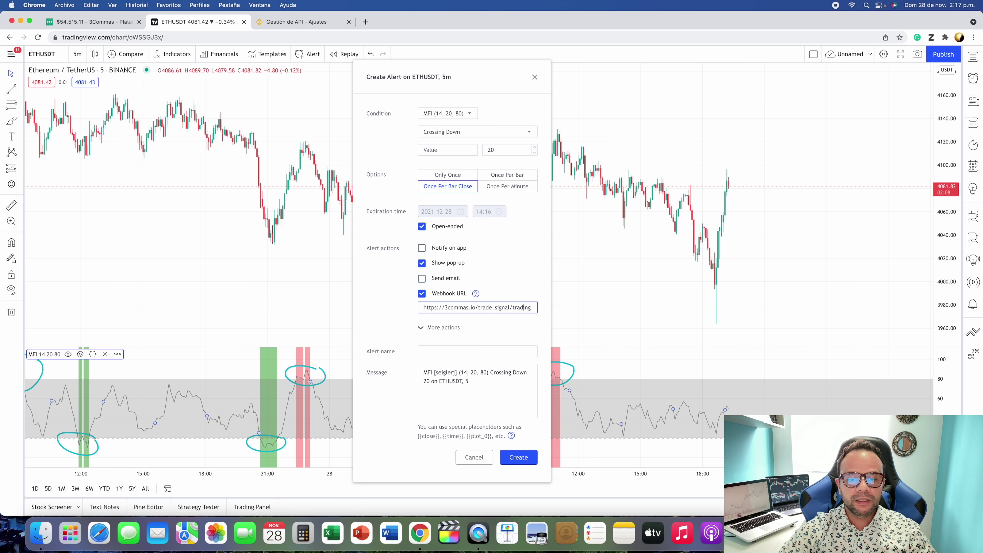
{"action": "left_click", "coordinate": [530, 306]}
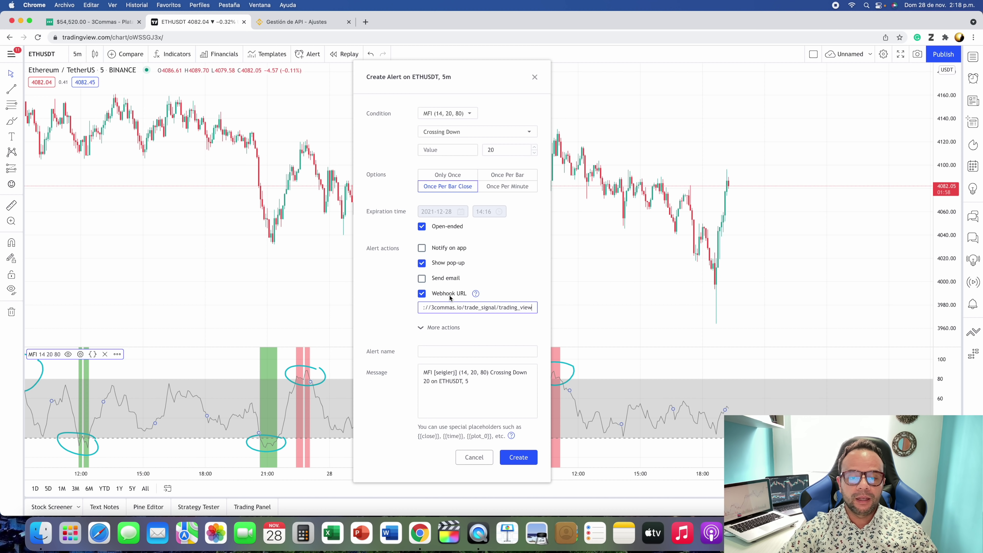
Step: Delete the alert's default message text and go to the 3Commas bot page
{"action": "left_click", "coordinate": [498, 288]}
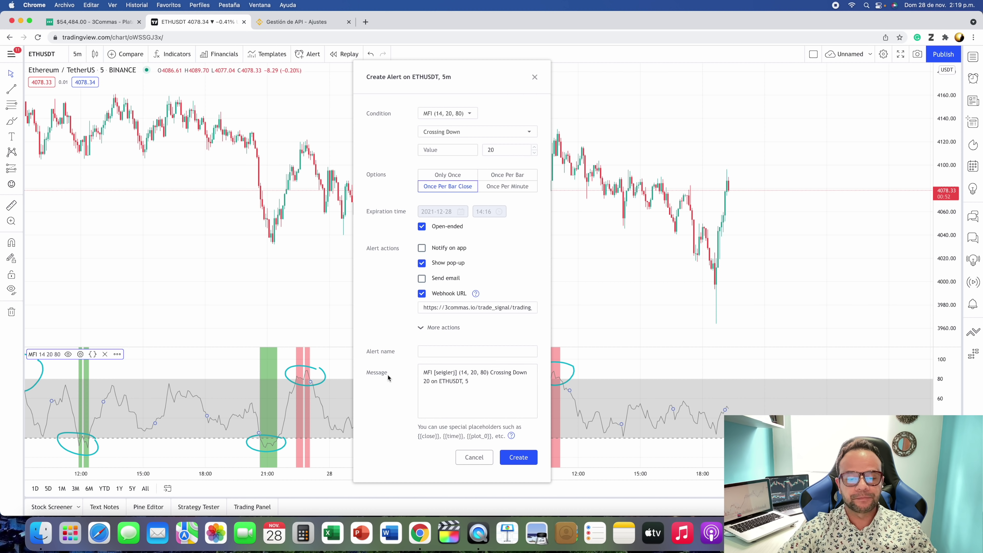
{"action": "left_click", "coordinate": [472, 382]}
{"action": "left_click_drag", "start_coordinate": [472, 382], "coordinate": [418, 370]}
{"action": "key", "text": "BackSpace"}
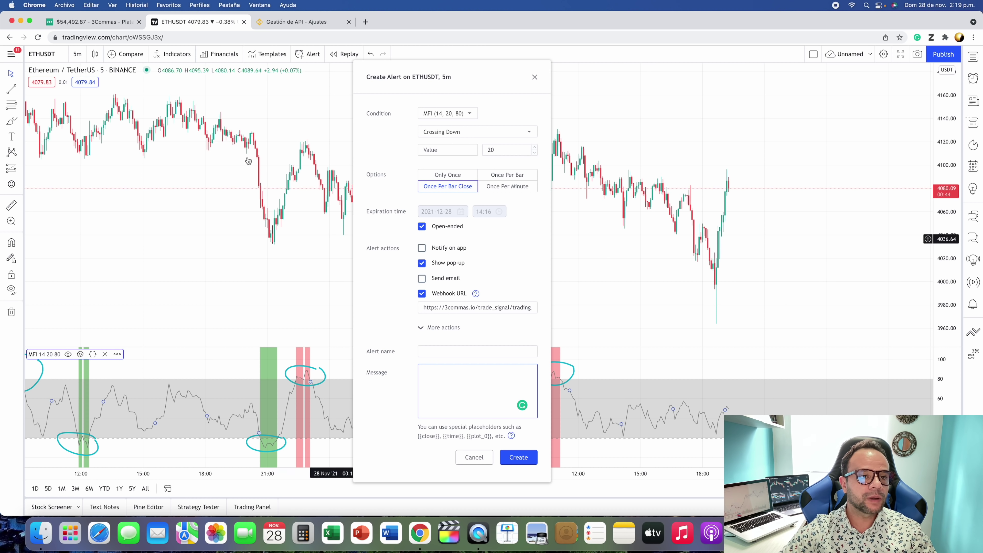
{"action": "left_click", "coordinate": [84, 23]}
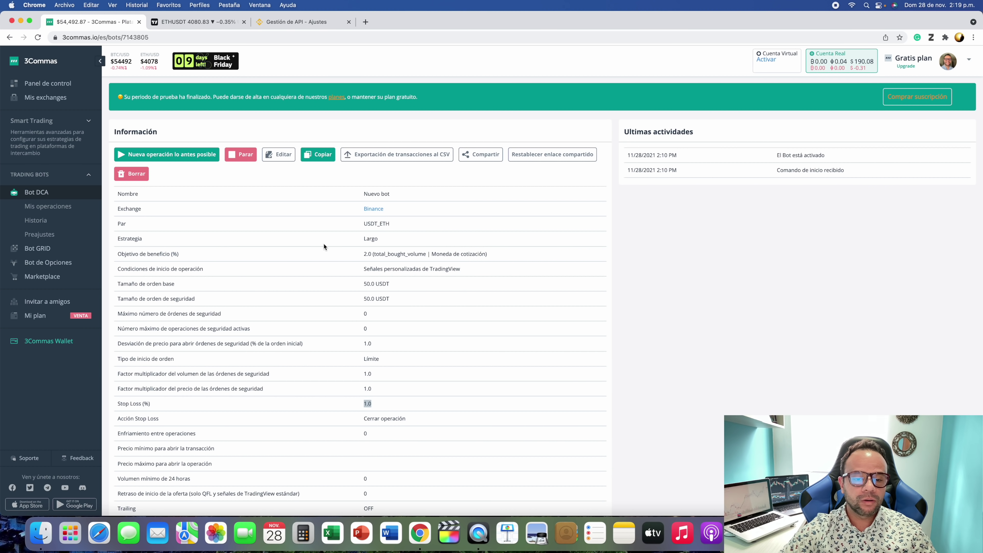
Step: Reveal and copy the bot's start-deal signal JSON, then return to the TradingView alert dialog
{"action": "scroll", "coordinate": [395, 254], "scroll_direction": "down", "scroll_amount": 10}
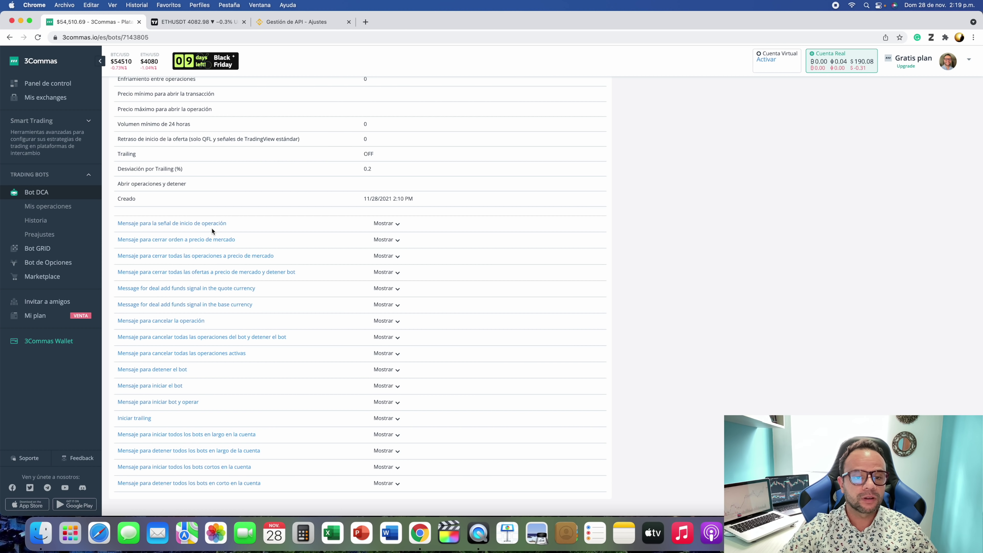
{"action": "left_click", "coordinate": [397, 224]}
{"action": "right_click", "coordinate": [400, 239]}
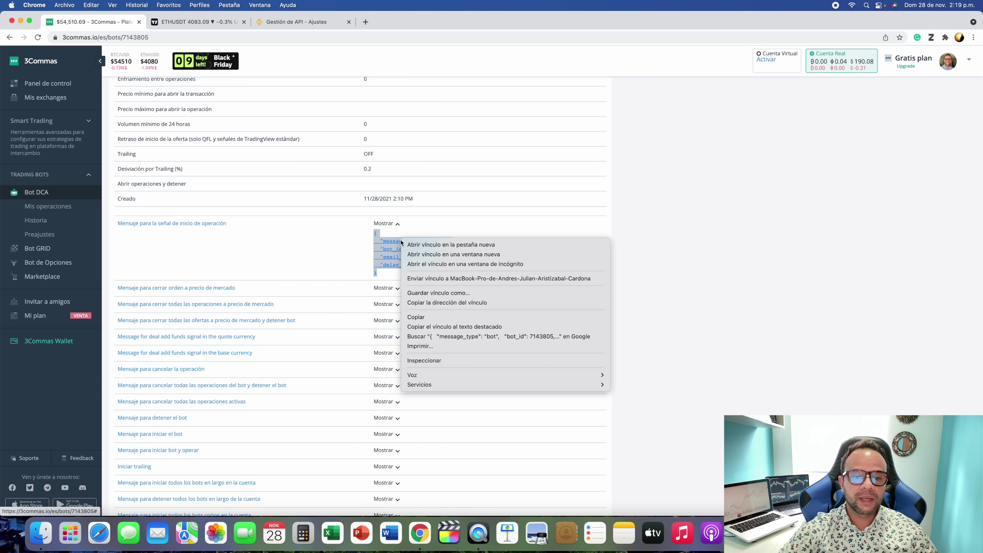
{"action": "left_click", "coordinate": [418, 317]}
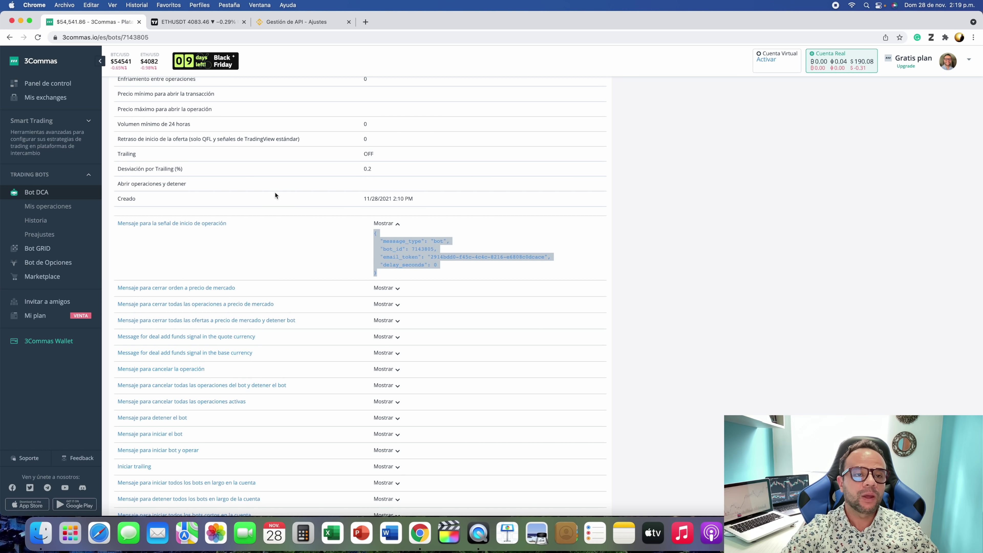
{"action": "left_click", "coordinate": [178, 23]}
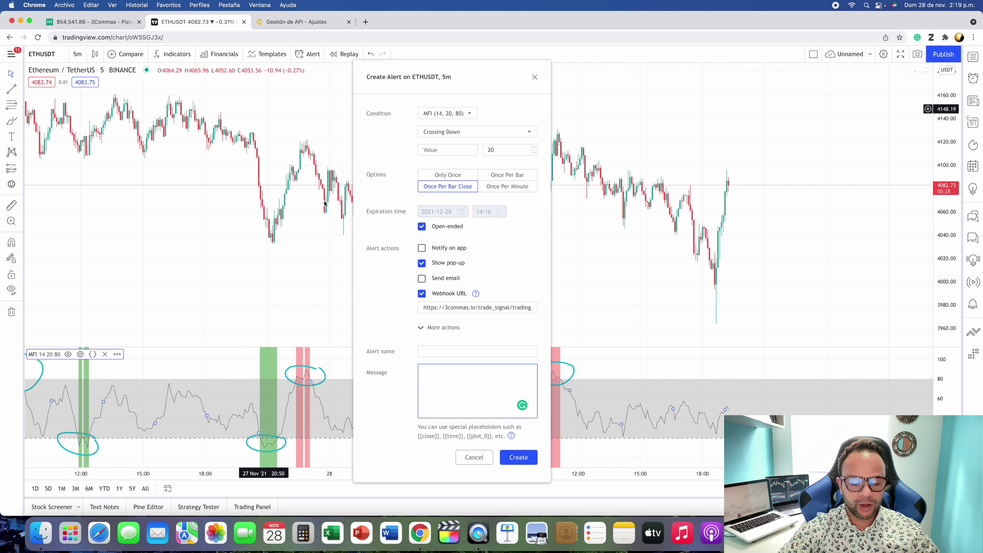
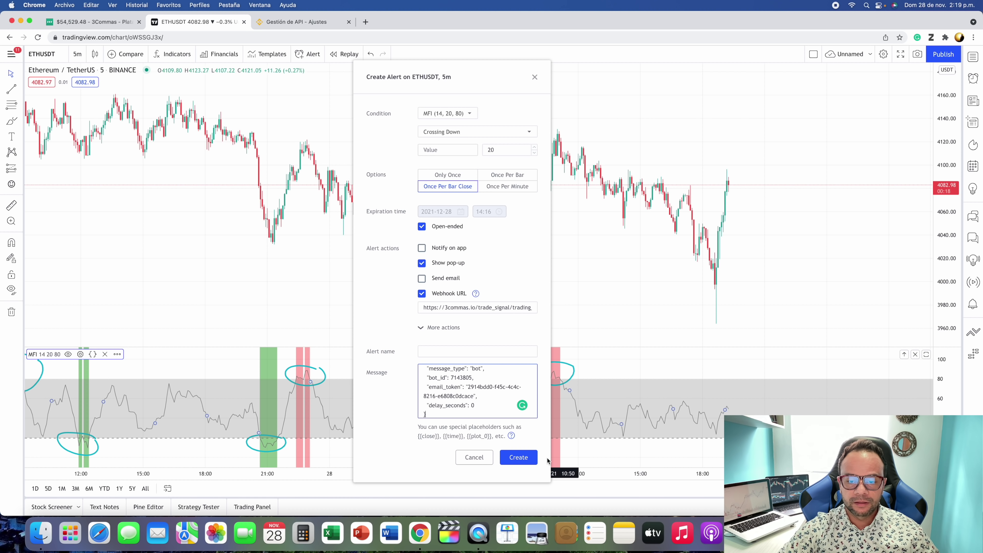
Step: Paste the start-deal JSON as the alert message and create the Crossing Down 20 alert
{"action": "left_click", "coordinate": [521, 457]}
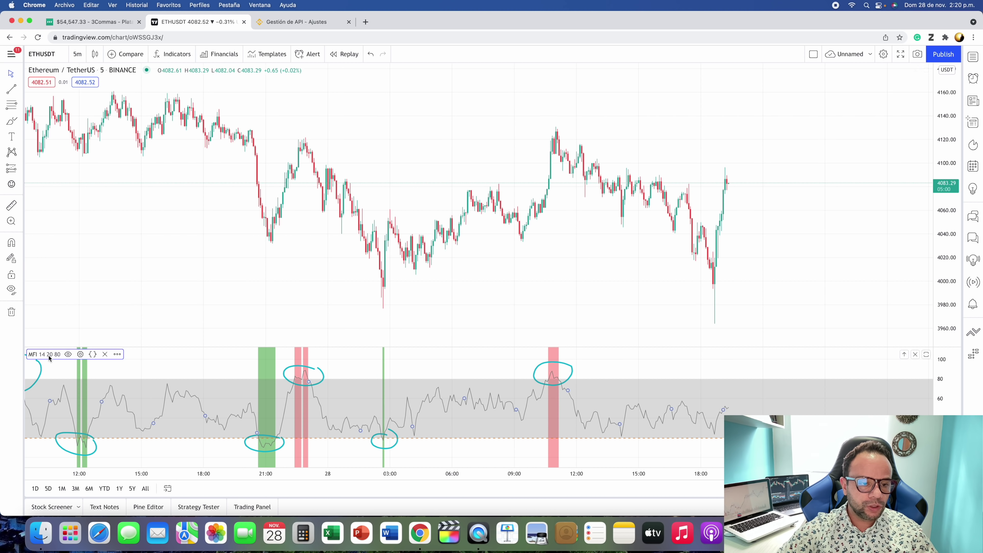
Step: Start a second MFI alert set to Crossing Up 80, Once Per Bar Close, selecting its default message
{"action": "left_click", "coordinate": [117, 353]}
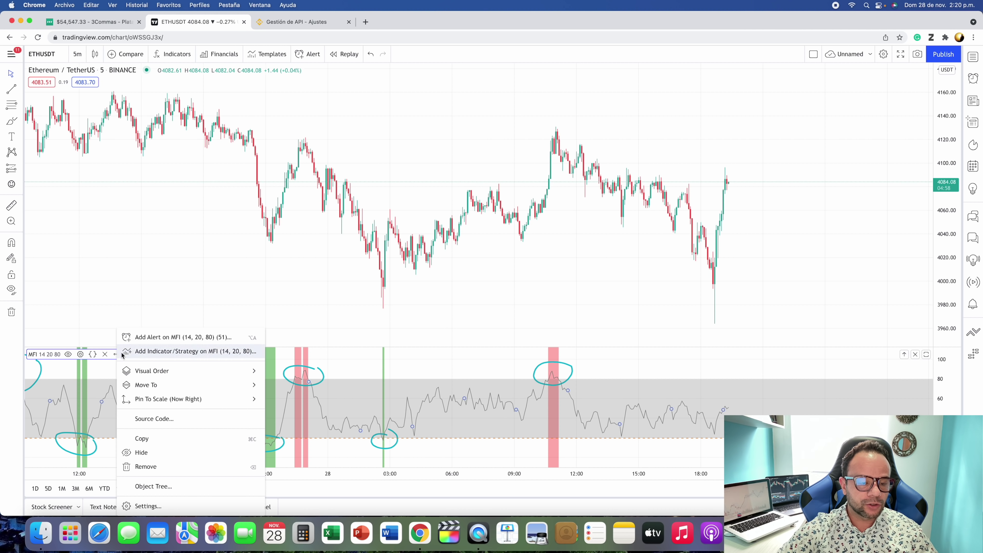
{"action": "left_click", "coordinate": [140, 337]}
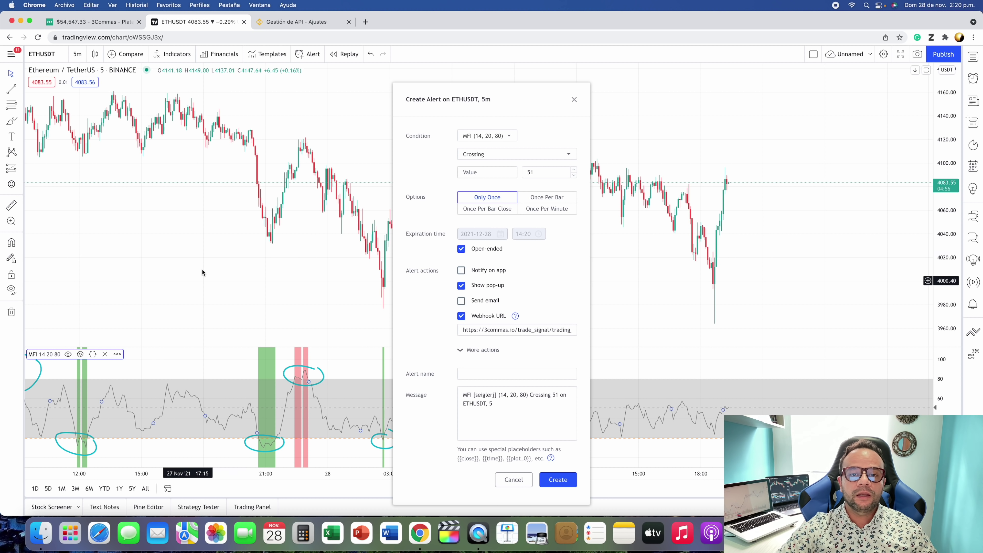
{"action": "left_click", "coordinate": [484, 155]}
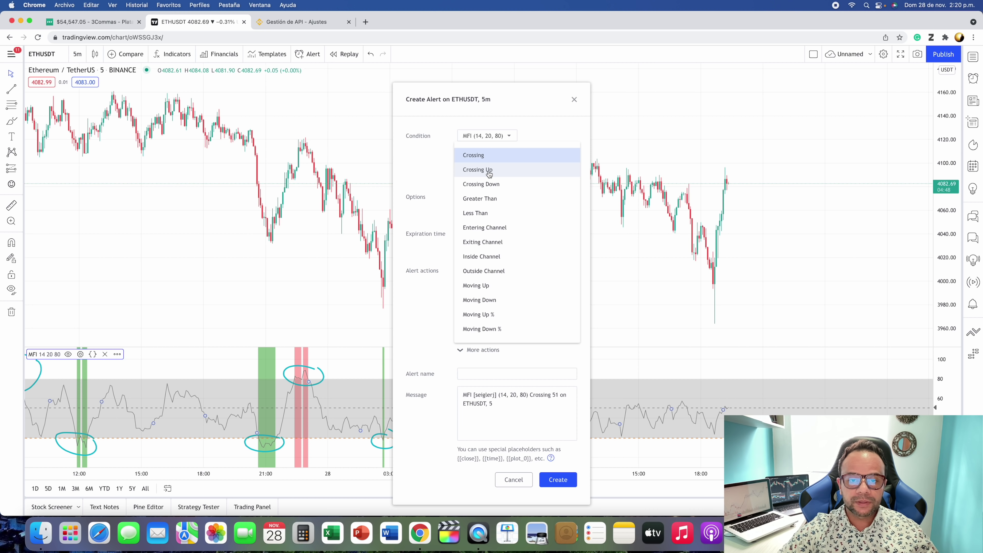
{"action": "left_click", "coordinate": [489, 170]}
{"action": "left_click", "coordinate": [537, 174]}
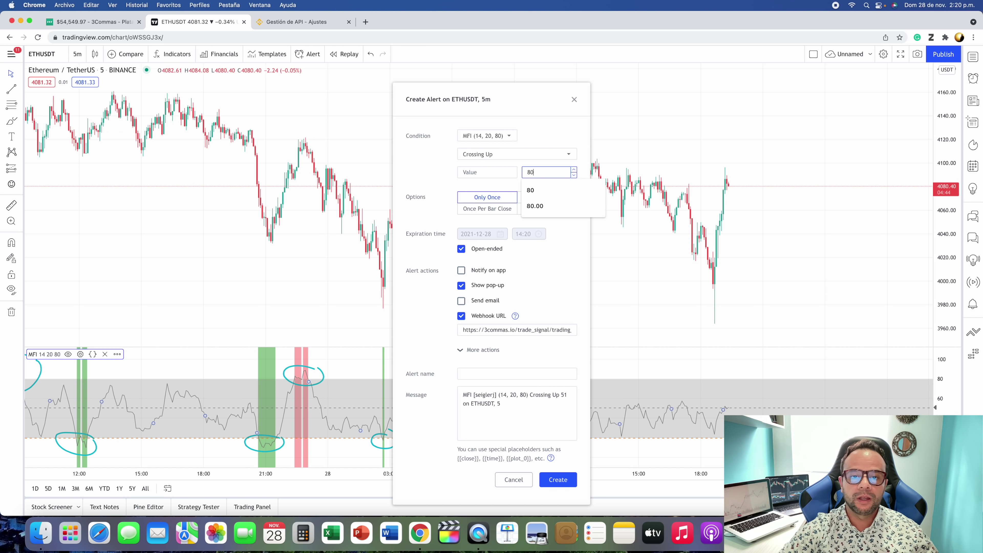
{"action": "type", "text": "80"}
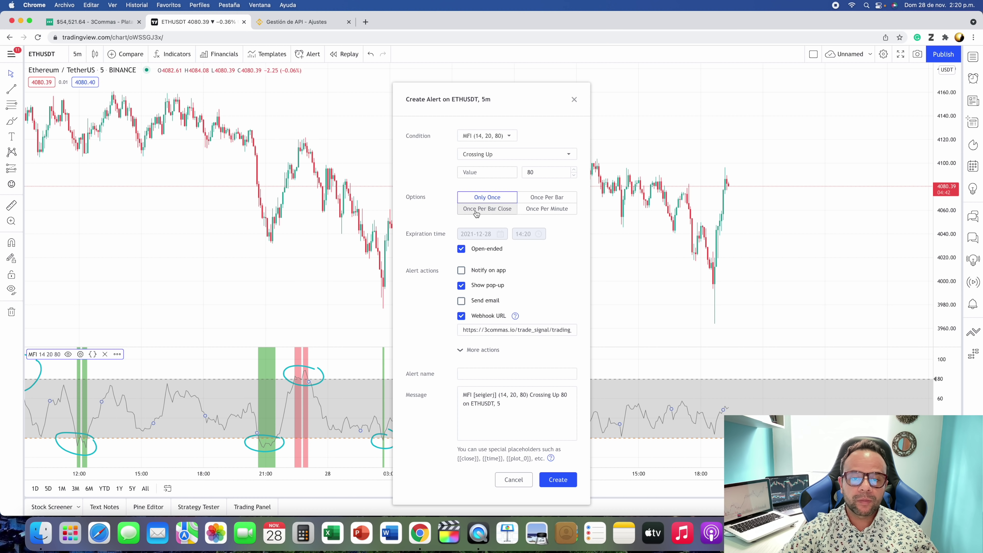
{"action": "left_click", "coordinate": [476, 211]}
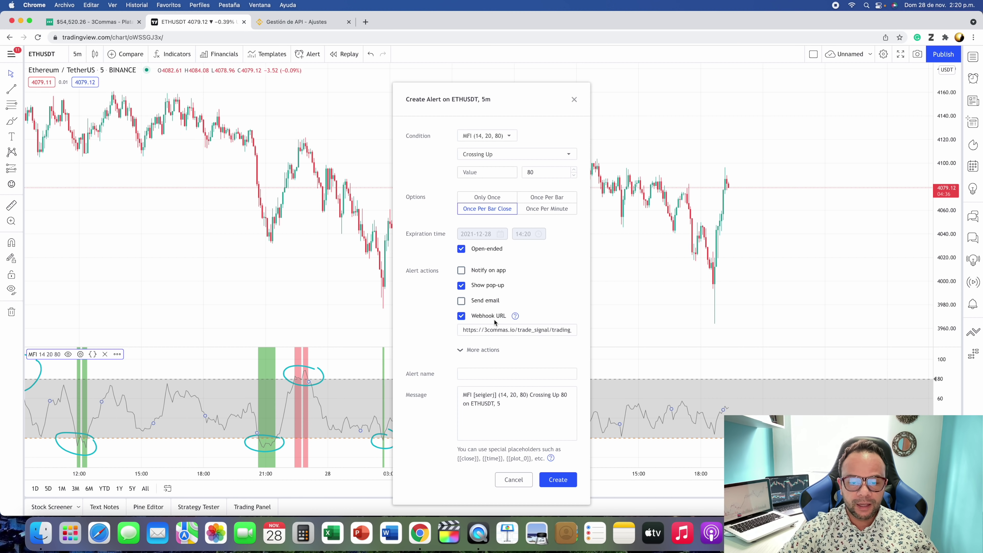
{"action": "left_click_drag", "start_coordinate": [501, 403], "coordinate": [463, 393]}
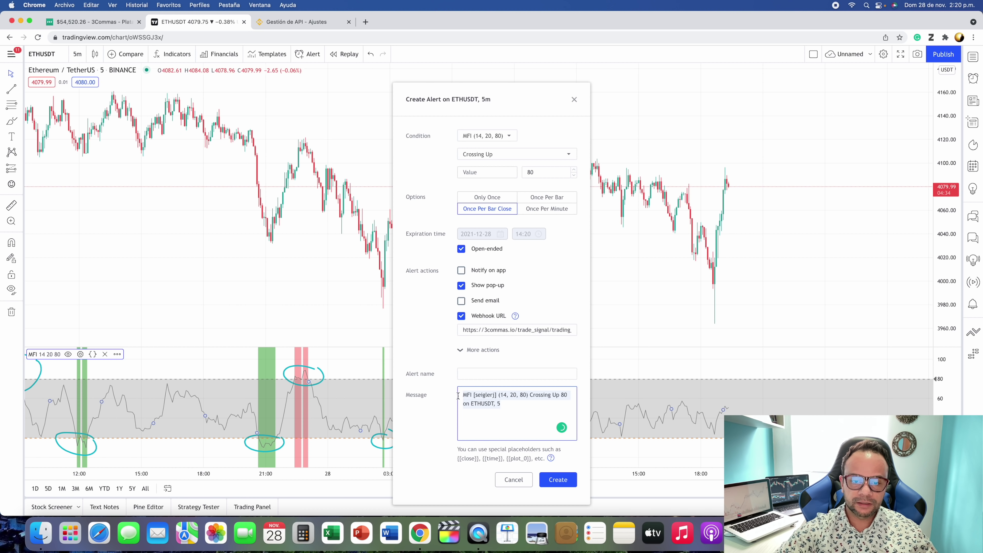
Step: Empty the second alert's message, copy 3Commas' close-at-market-price JSON, and return to TradingView
{"action": "key", "text": "BackSpace"}
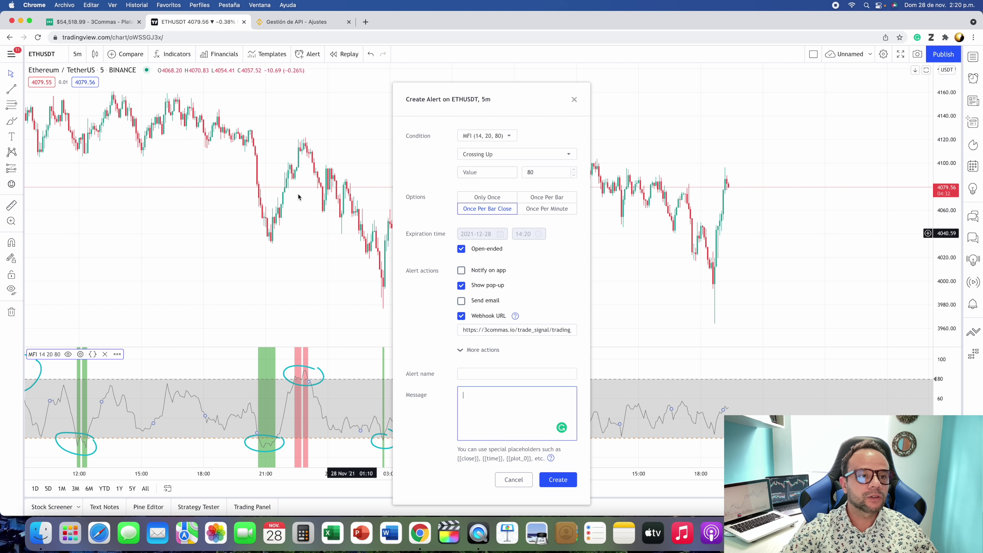
{"action": "left_click", "coordinate": [90, 22]}
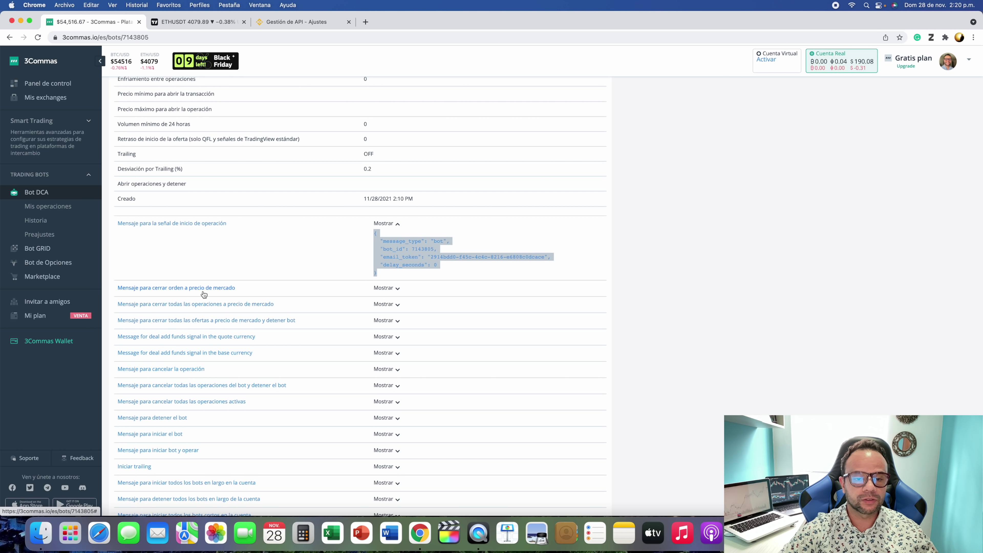
{"action": "left_click", "coordinate": [394, 293]}
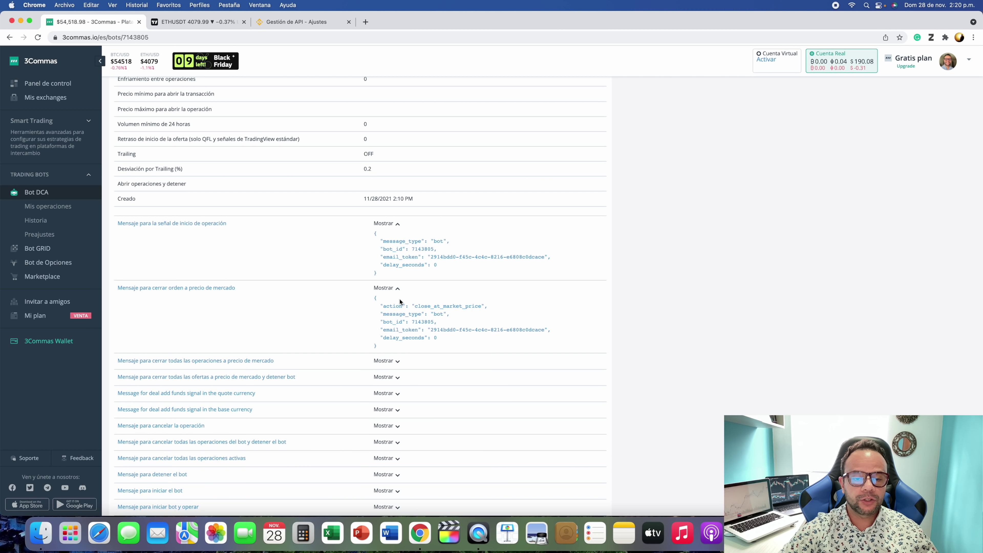
{"action": "right_click", "coordinate": [403, 308]}
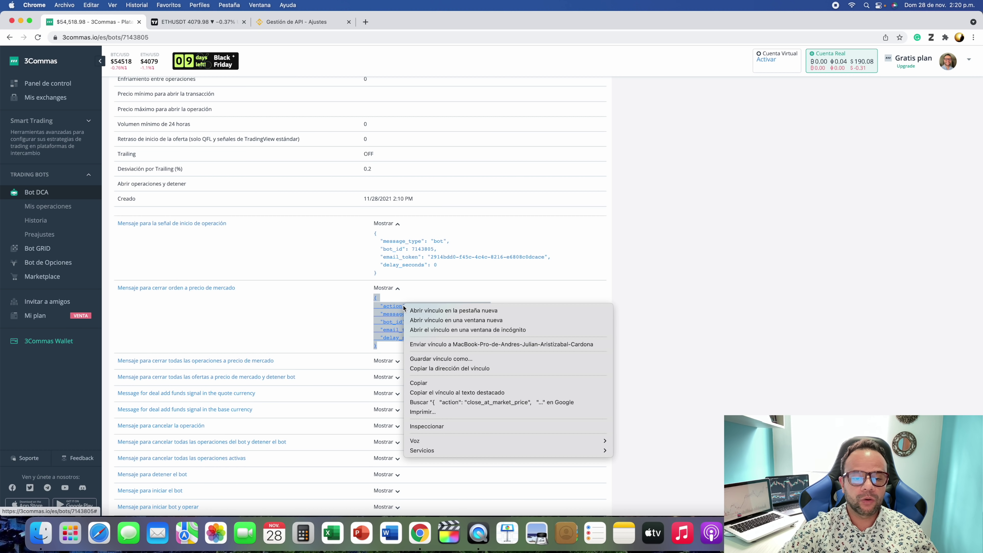
{"action": "left_click", "coordinate": [419, 382]}
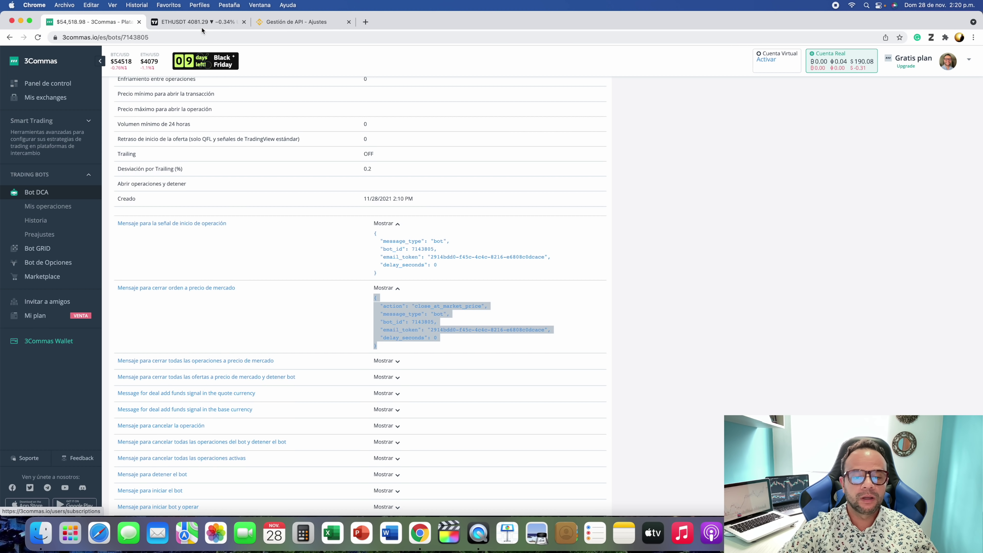
{"action": "left_click", "coordinate": [197, 22]}
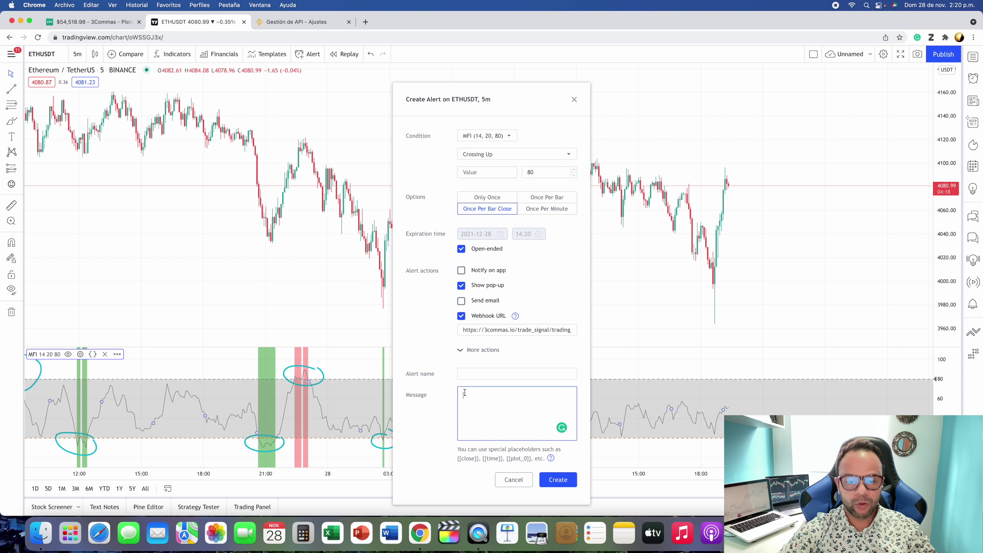
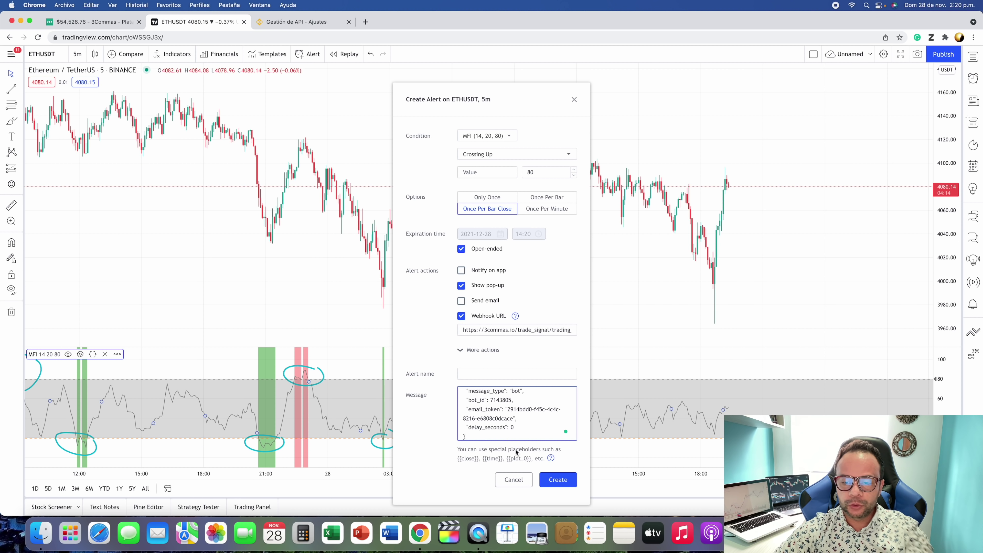
Step: Paste the close-at-market JSON as the message and create the MFI Crossing Up 80 alert
{"action": "left_click", "coordinate": [554, 480]}
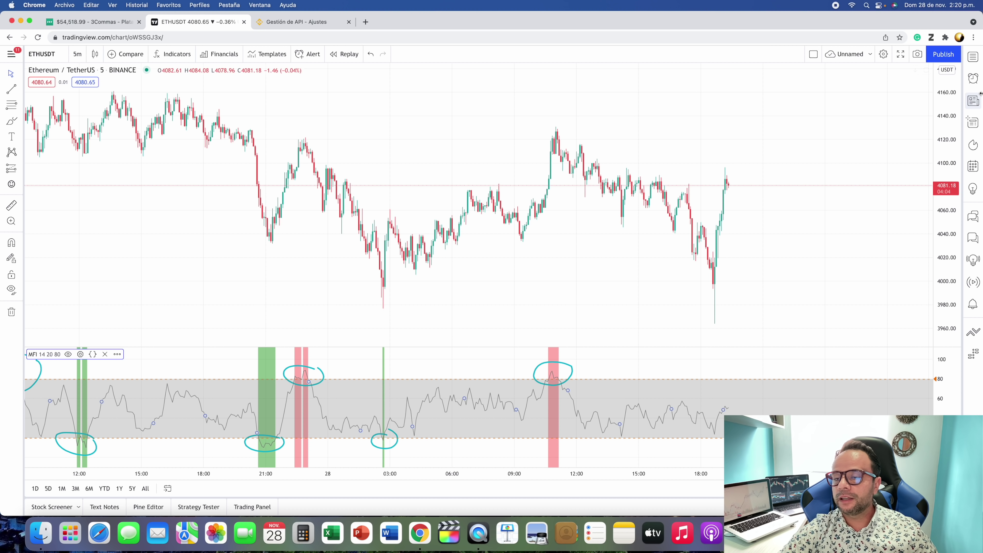
Step: Open the Alerts list and review the close-order alert's settings without changing anything
{"action": "left_click", "coordinate": [973, 79]}
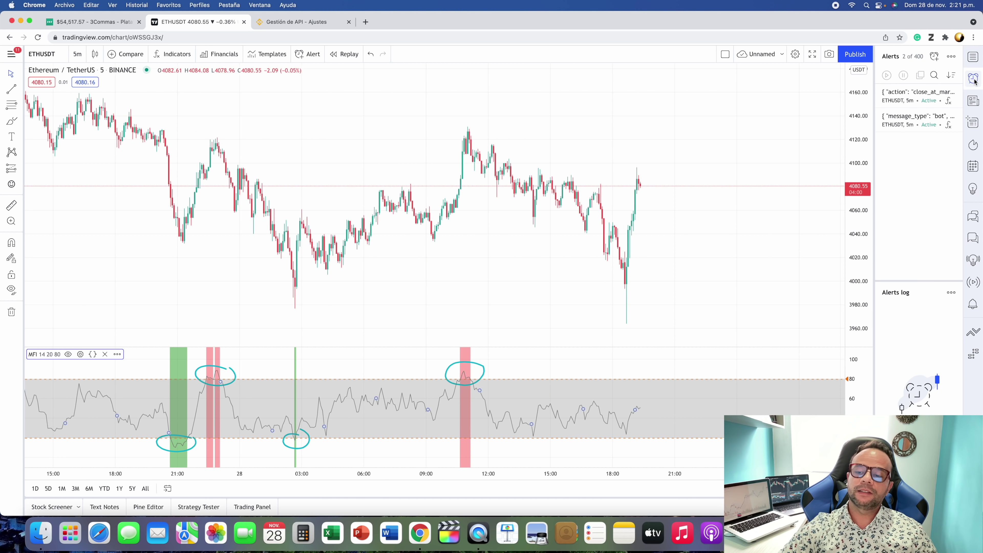
{"action": "mouse_move", "coordinate": [924, 121]}
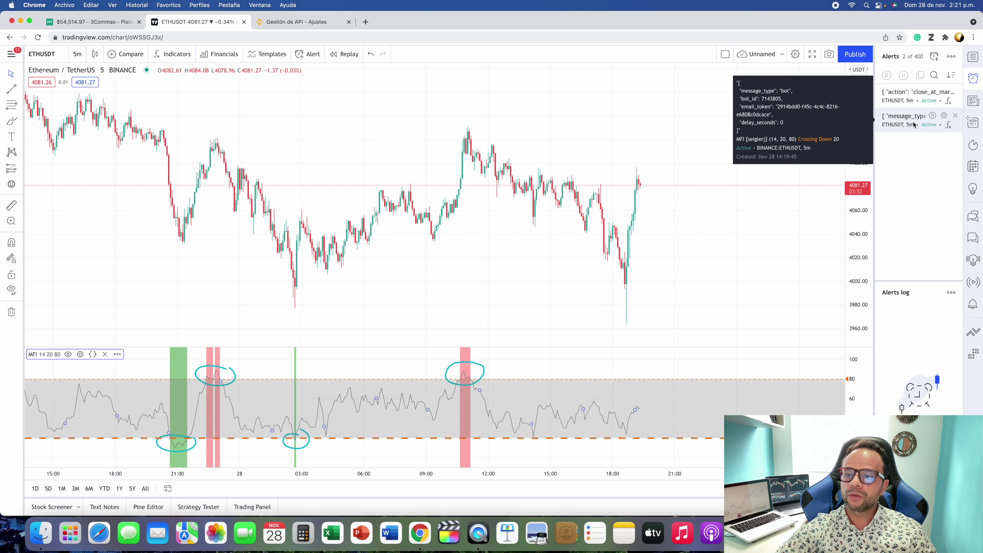
{"action": "mouse_move", "coordinate": [910, 100]}
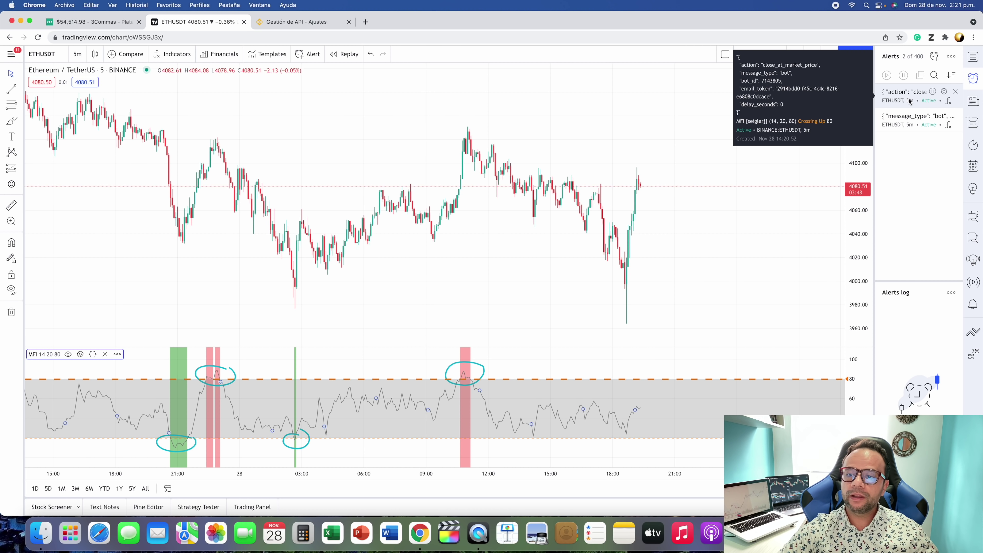
{"action": "double_click", "coordinate": [910, 100]}
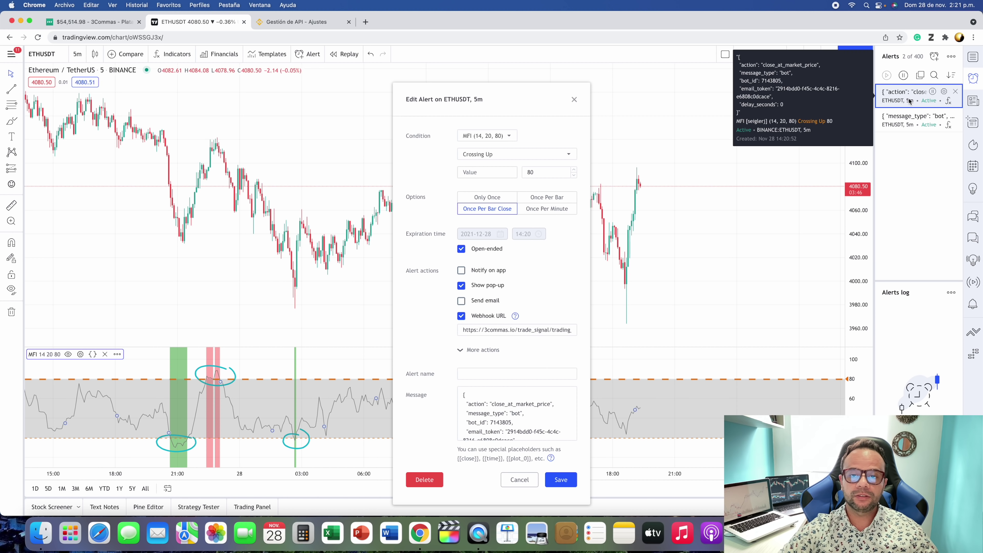
{"action": "left_click", "coordinate": [574, 100]}
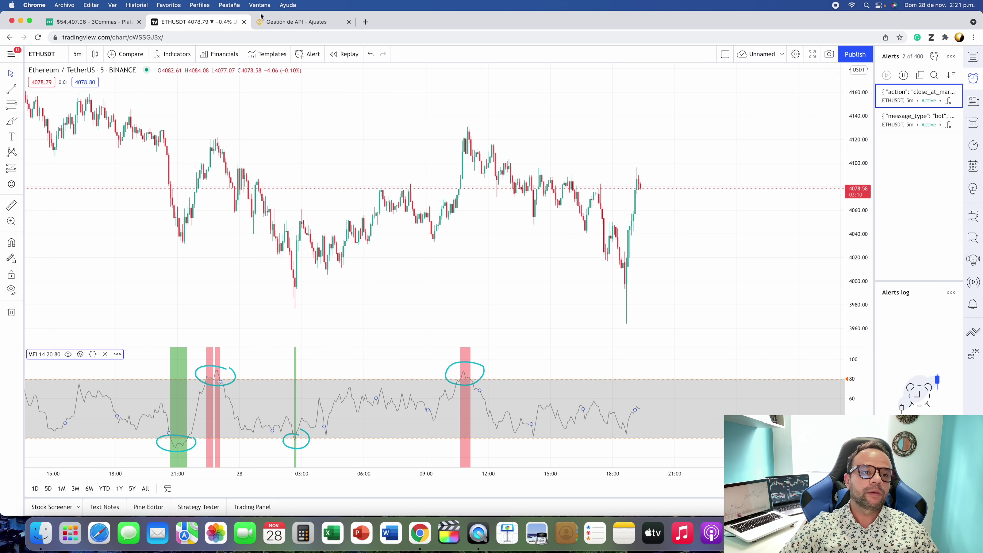
Step: Return to Binance's API Management page and clear the secret key text selection
{"action": "left_click", "coordinate": [100, 22]}
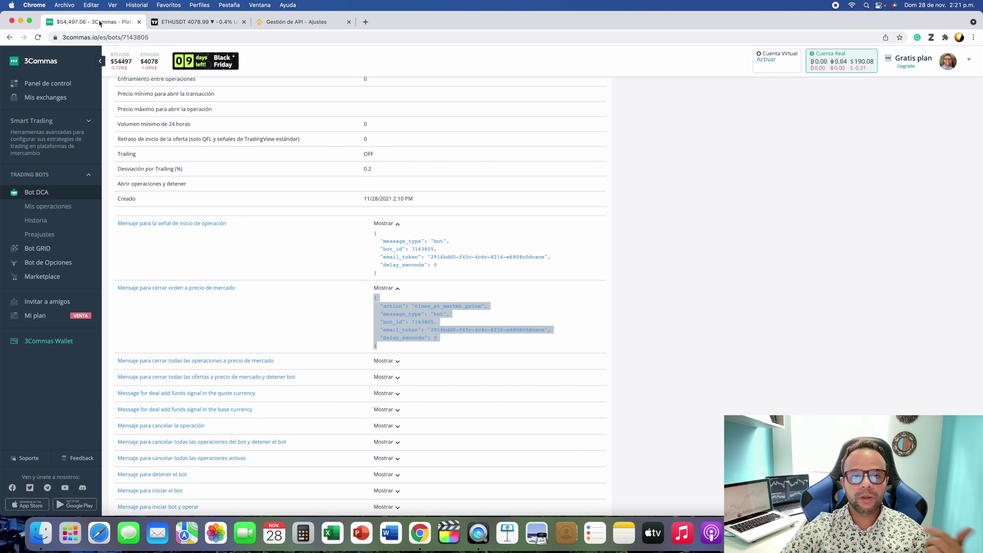
{"action": "left_click", "coordinate": [283, 24]}
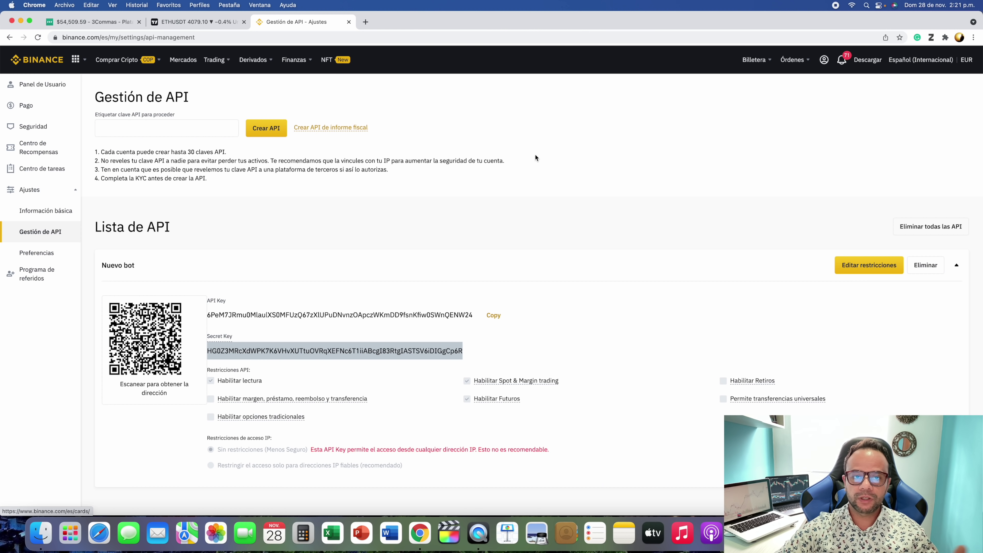
{"action": "left_click", "coordinate": [543, 177]}
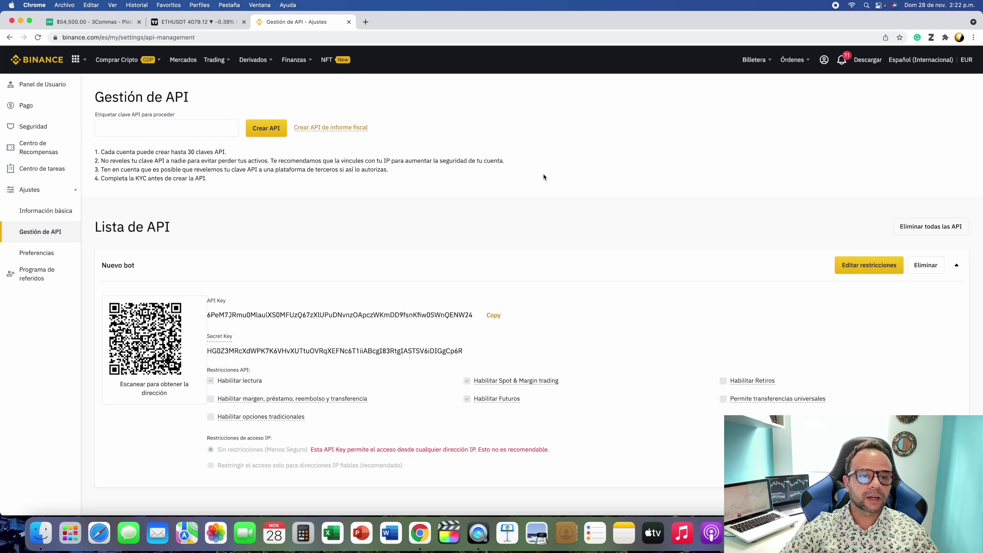
{"action": "mouse_move", "coordinate": [209, 63]}
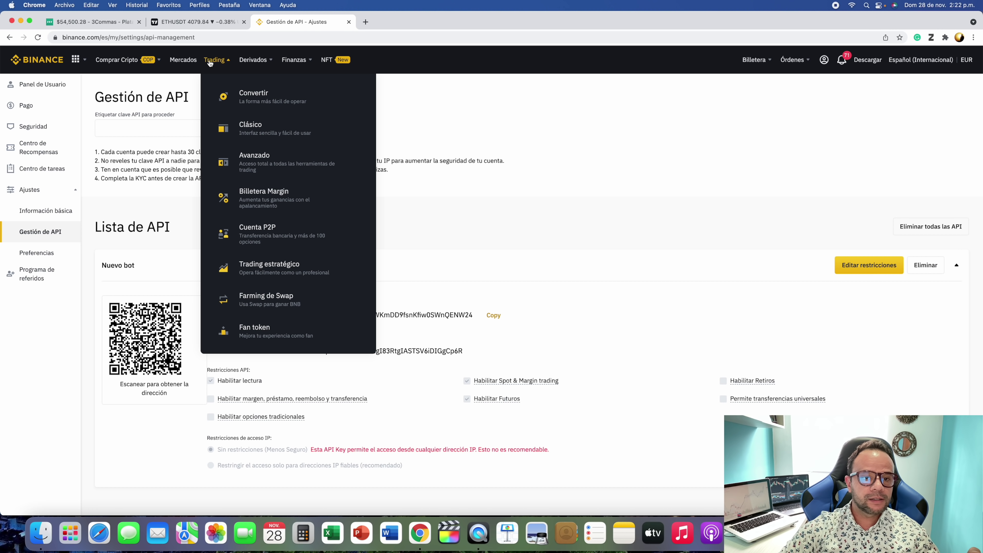
Step: Open Binance's advanced trading page on the ETH/USDT pair with 5-minute candles
{"action": "left_click", "coordinate": [267, 171]}
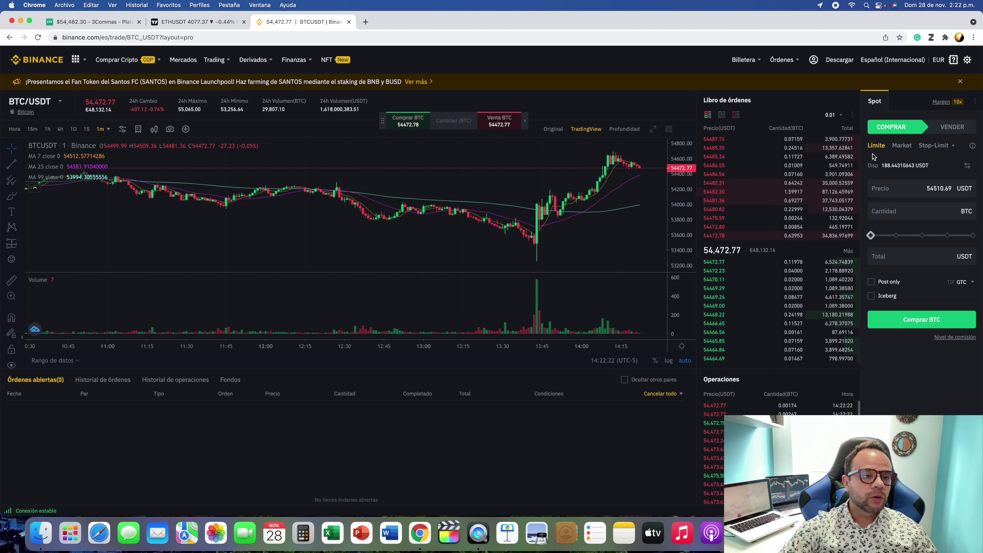
{"action": "left_click", "coordinate": [39, 117]}
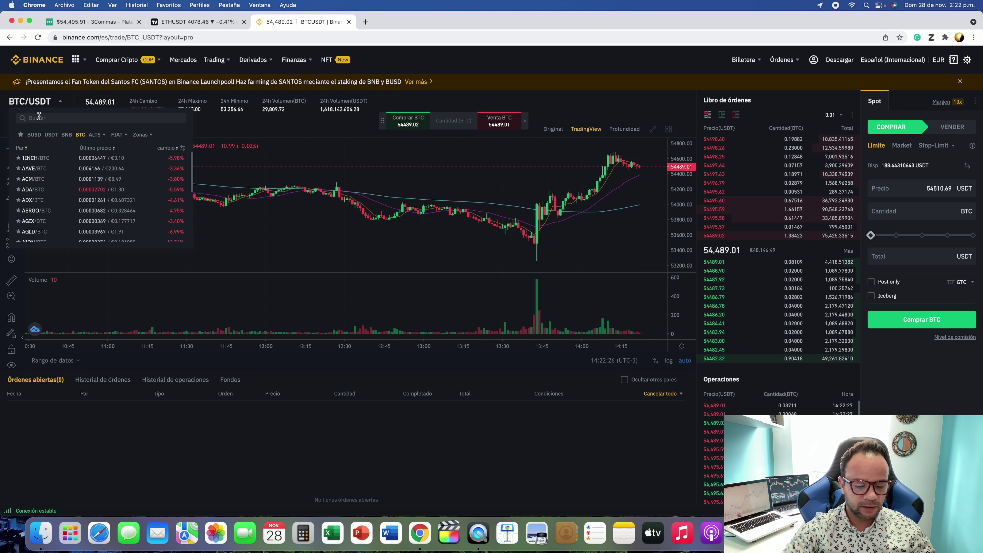
{"action": "type", "text": "ET"}
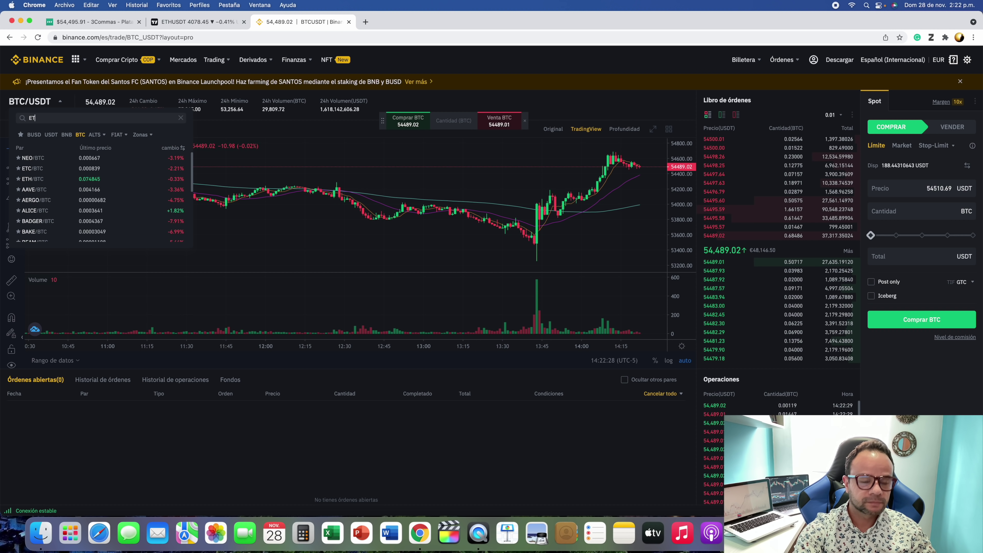
{"action": "type", "text": "H"}
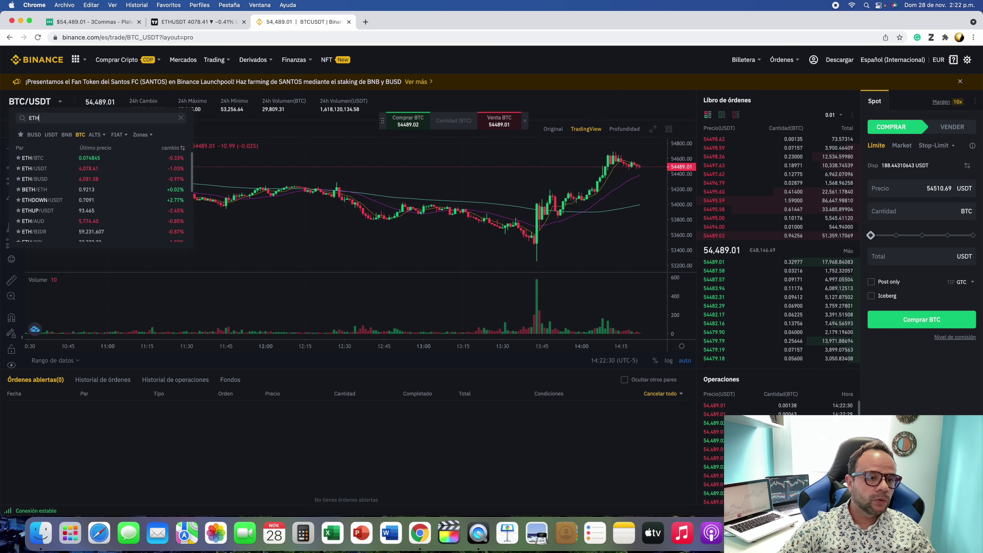
{"action": "left_click", "coordinate": [35, 168]}
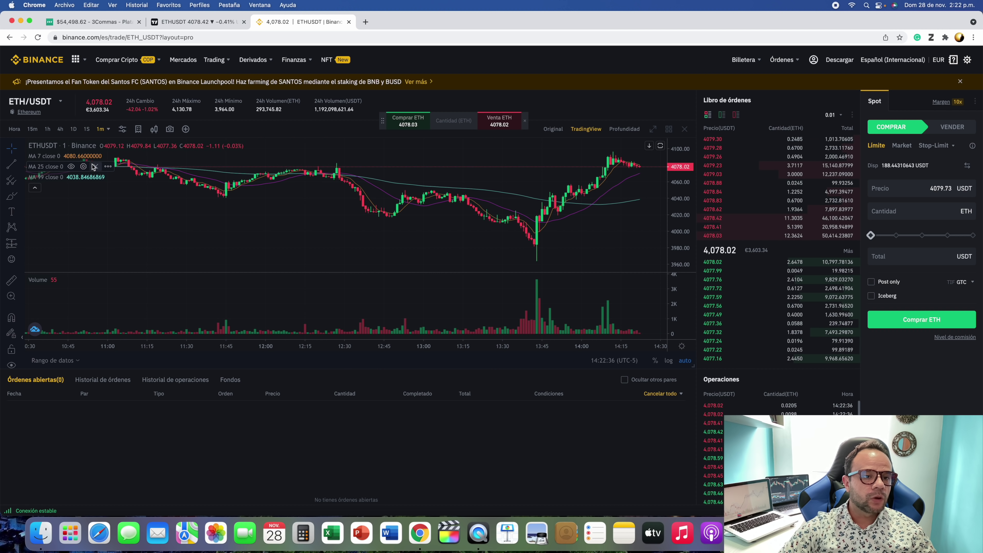
{"action": "left_click", "coordinate": [107, 132]}
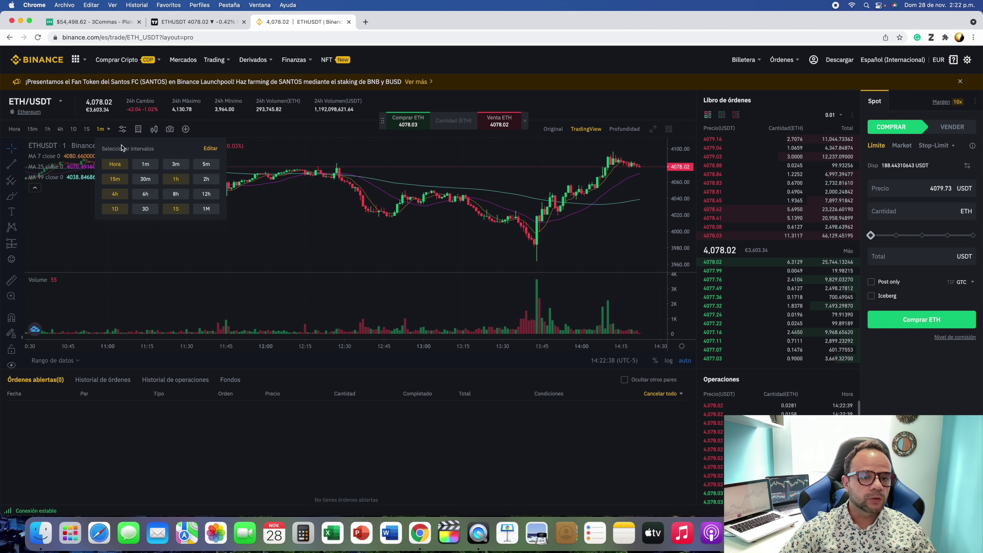
{"action": "left_click", "coordinate": [200, 165]}
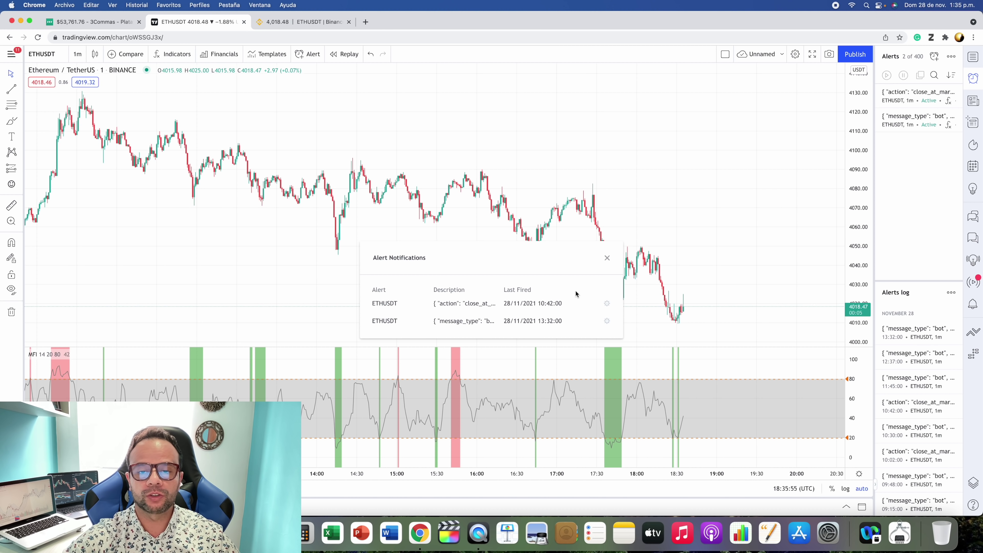
Step: Dismiss the Alert Notifications summary to leave the ETHUSDT chart and alerts log visible
{"action": "left_click", "coordinate": [607, 258]}
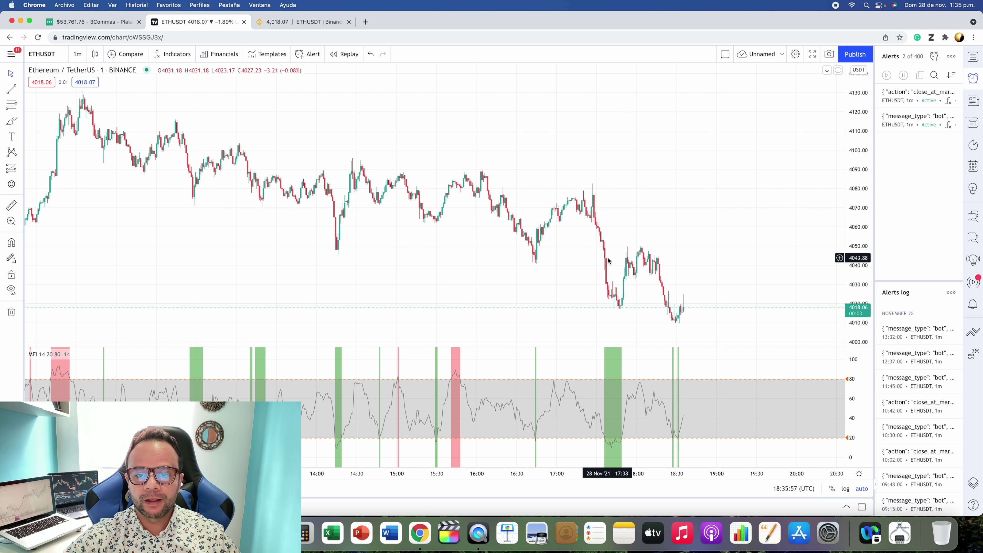
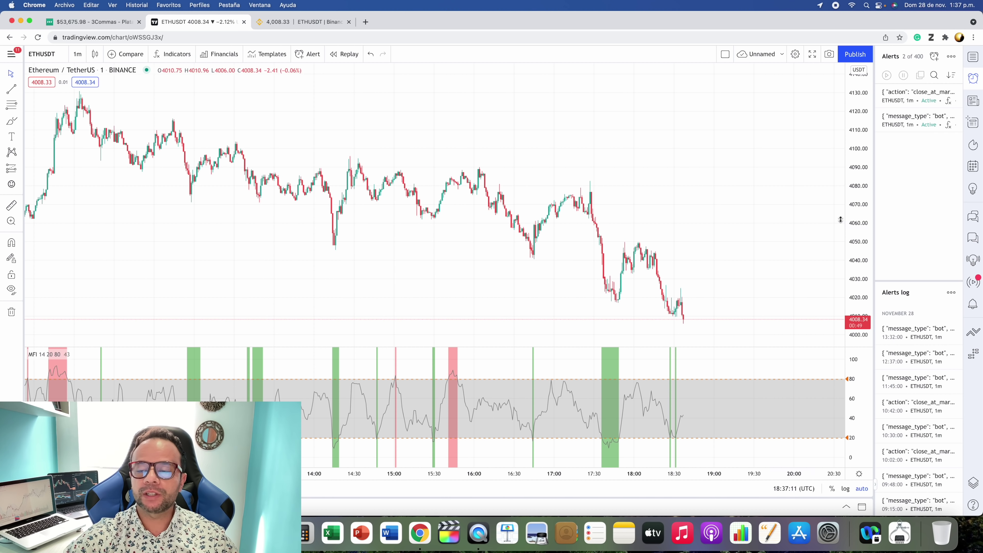
Step: Draw a cyan freehand circle with the Brush around the ETHUSDT MFI dip near 14:00
{"action": "mouse_move", "coordinate": [35, 357]}
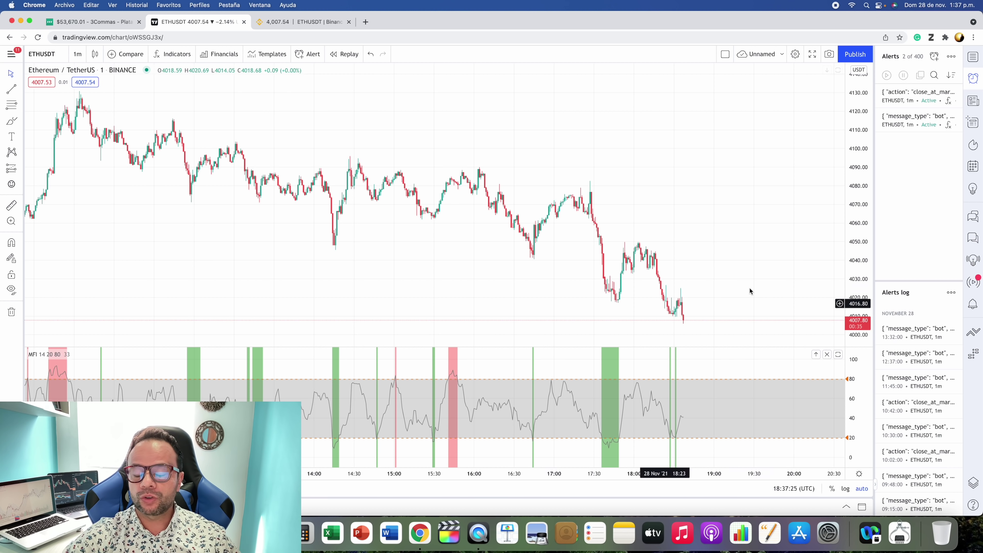
{"action": "mouse_move", "coordinate": [917, 122]}
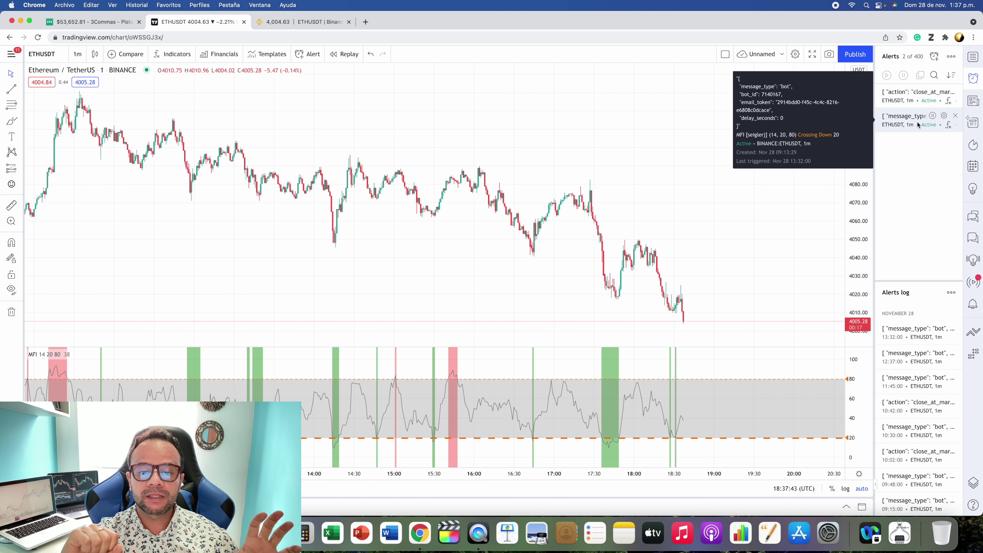
{"action": "mouse_move", "coordinate": [916, 95]}
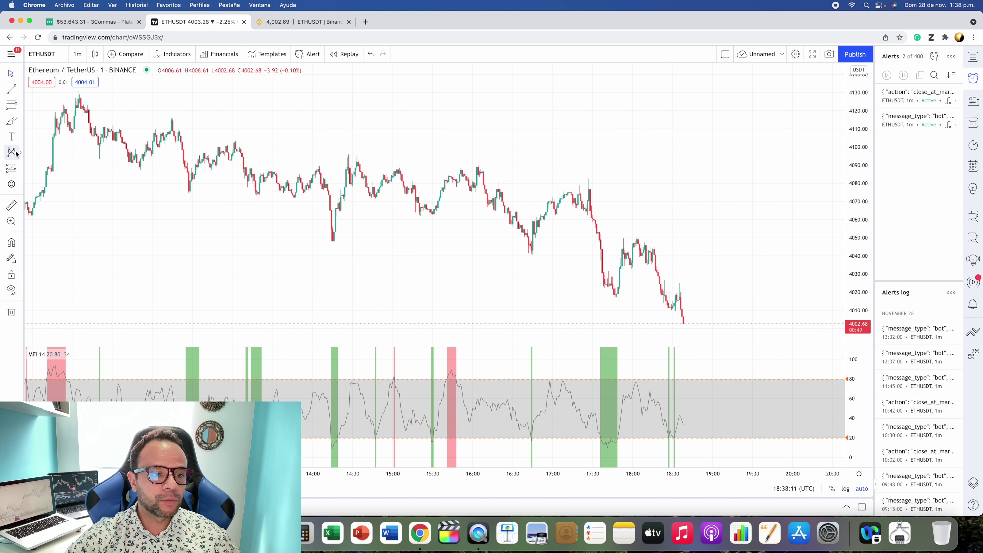
{"action": "left_click", "coordinate": [12, 121]}
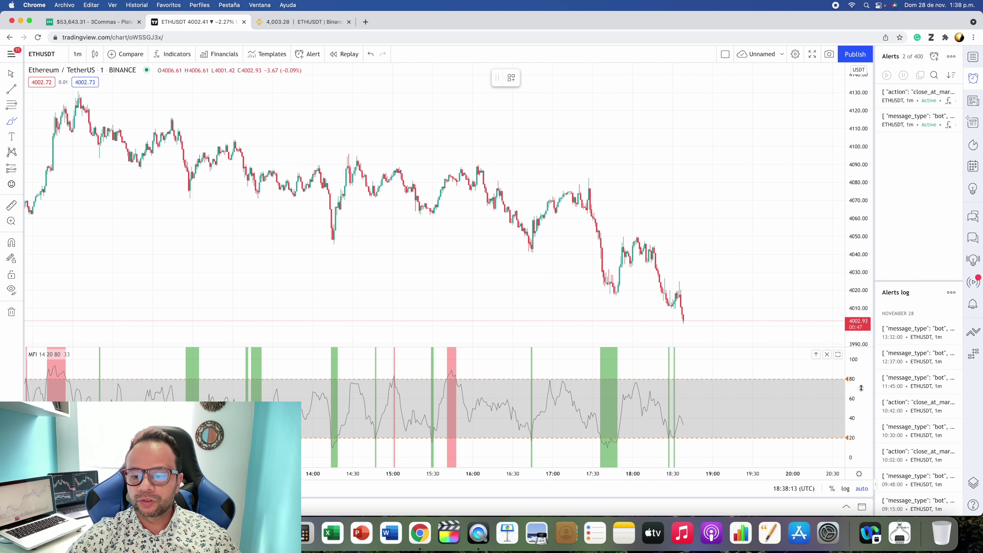
{"action": "mouse_move", "coordinate": [919, 508]}
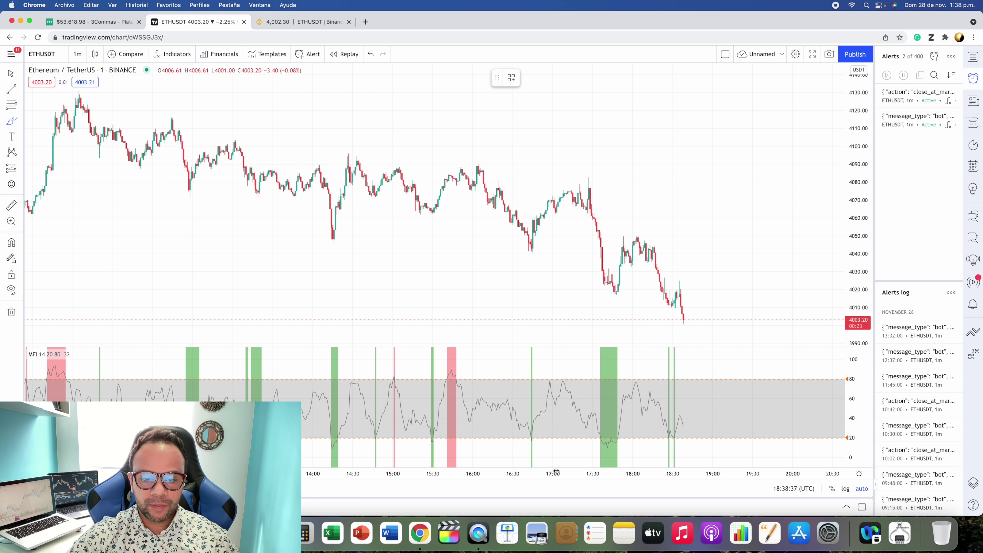
{"action": "mouse_move", "coordinate": [342, 438]}
{"action": "left_mouse_down"}
{"action": "mouse_move", "coordinate": [322, 430]}
{"action": "mouse_move", "coordinate": [312, 448]}
{"action": "mouse_move", "coordinate": [329, 459]}
{"action": "mouse_move", "coordinate": [348, 451]}
{"action": "mouse_move", "coordinate": [340, 437]}
{"action": "left_mouse_up"}
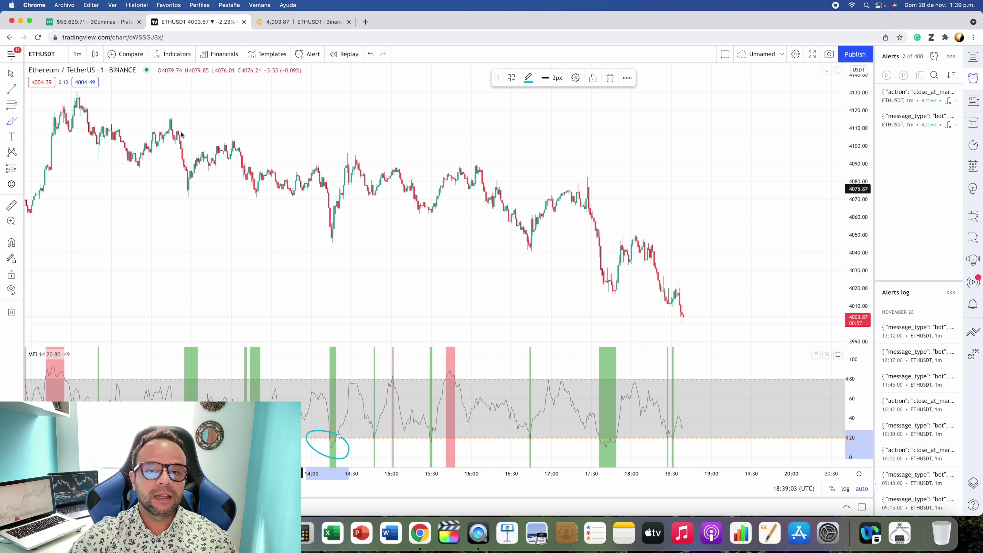
{"action": "left_click", "coordinate": [97, 22]}
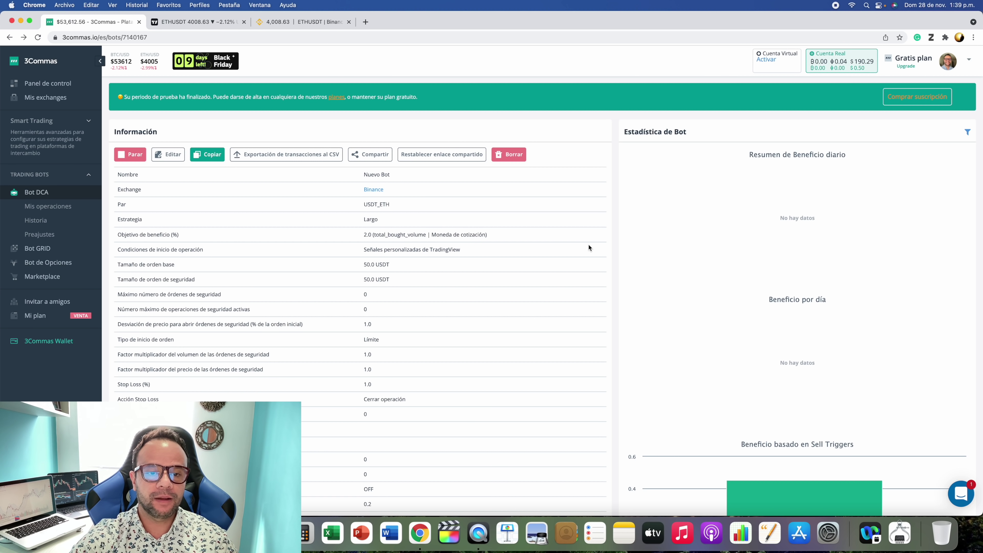
Step: Review the 9:15 trade start and base order executed entries in the 3Commas bot log
{"action": "scroll", "coordinate": [615, 250], "scroll_direction": "down", "scroll_amount": 10}
{"action": "scroll", "coordinate": [615, 250], "scroll_direction": "down", "scroll_amount": 14}
{"action": "scroll", "coordinate": [614, 251], "scroll_direction": "down", "scroll_amount": 1}
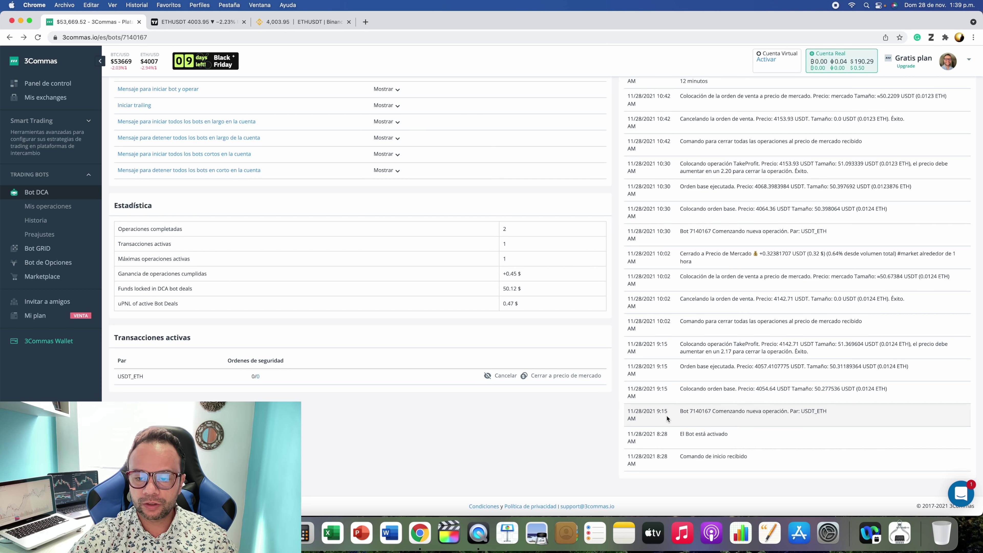
{"action": "left_click_drag", "start_coordinate": [668, 412], "coordinate": [626, 414]}
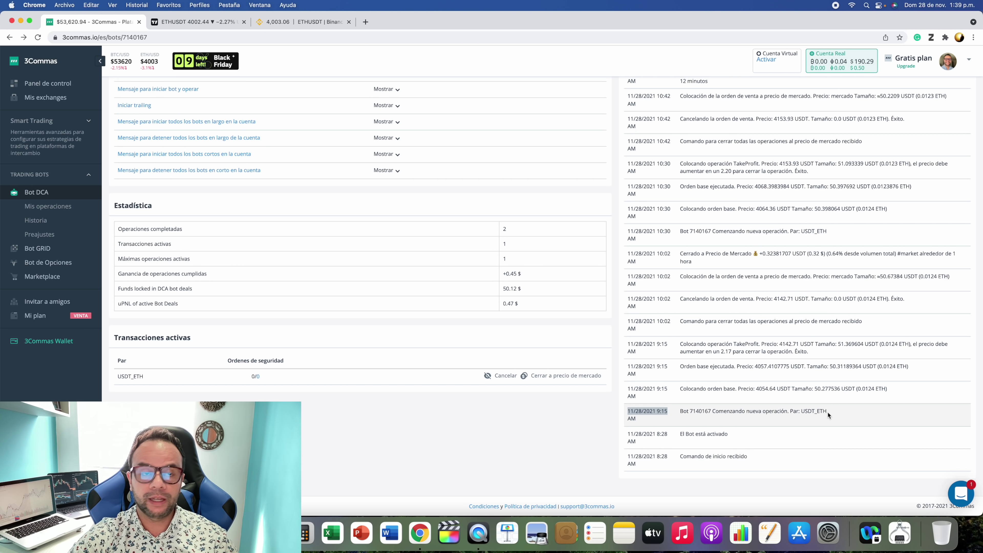
{"action": "left_click_drag", "start_coordinate": [740, 389], "coordinate": [742, 367]}
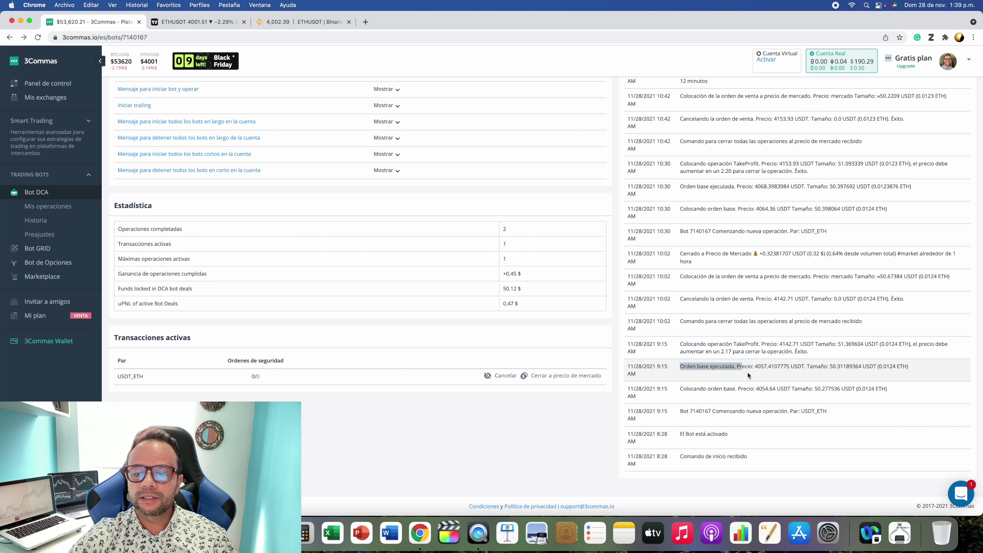
{"action": "left_click", "coordinate": [747, 371]}
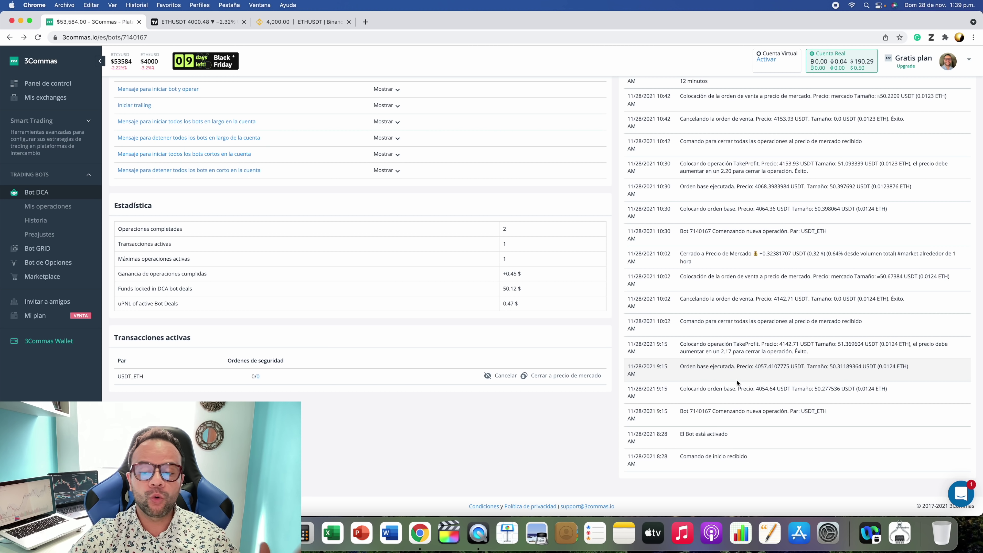
{"action": "left_click", "coordinate": [194, 24]}
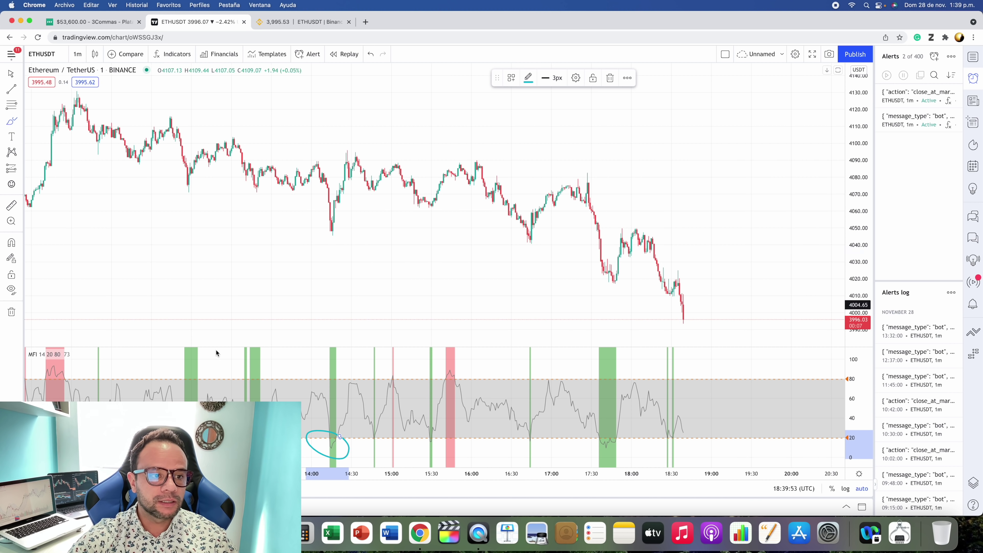
Step: Circle the small MFI dip before 15:00 and the MFI peak at 15:00
{"action": "left_click_drag", "start_coordinate": [377, 437], "coordinate": [378, 447]}
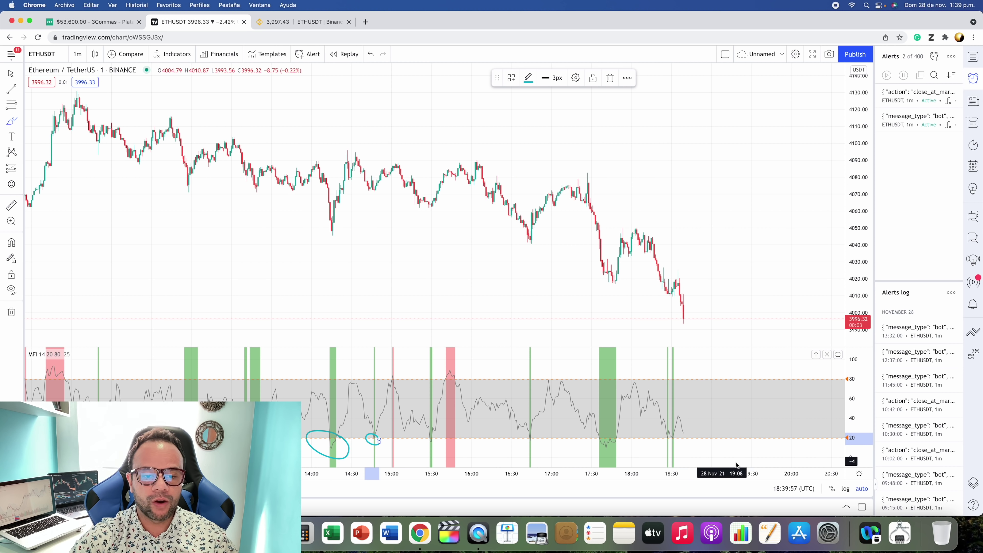
{"action": "mouse_move", "coordinate": [893, 464]}
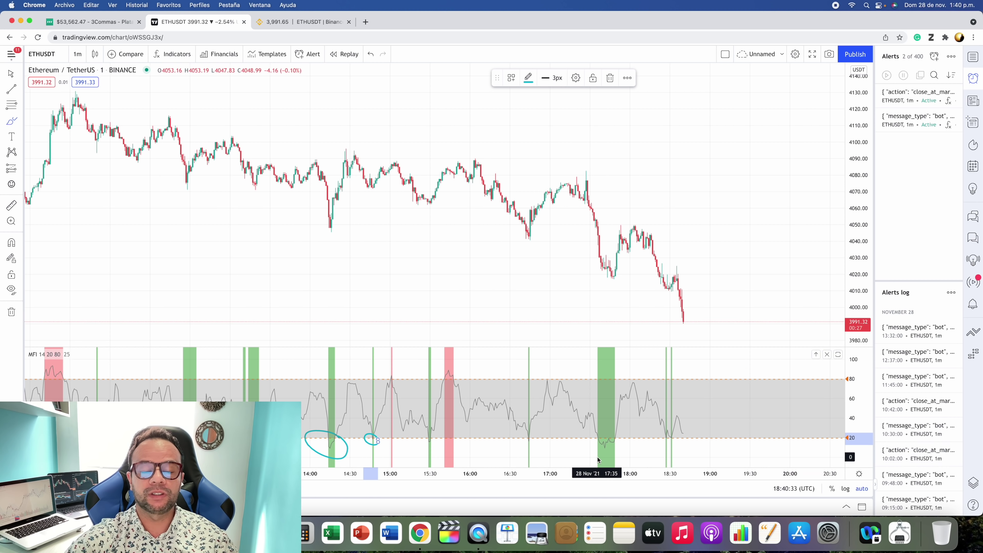
{"action": "mouse_move", "coordinate": [404, 367]}
{"action": "left_mouse_down"}
{"action": "mouse_move", "coordinate": [374, 375]}
{"action": "mouse_move", "coordinate": [387, 386]}
{"action": "mouse_move", "coordinate": [409, 376]}
{"action": "mouse_move", "coordinate": [403, 367]}
{"action": "left_mouse_up"}
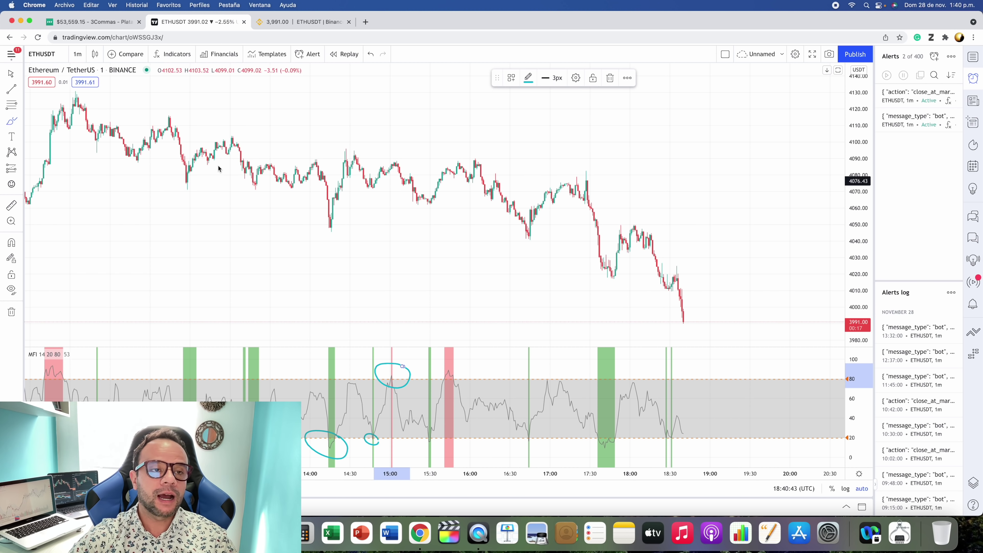
{"action": "left_click", "coordinate": [101, 24]}
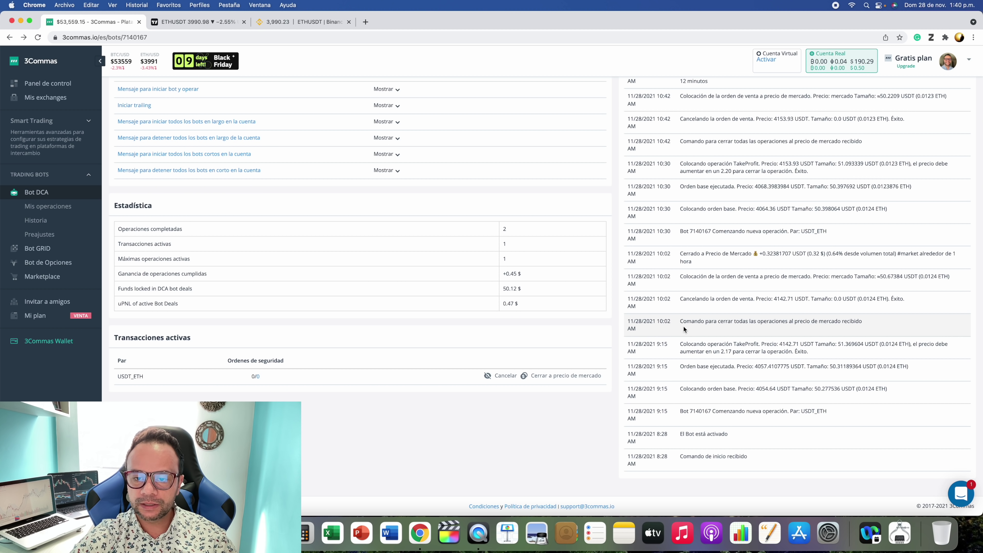
Step: Highlight the 10:02 close-all and market-close log entries, then the 0.32 $ profit
{"action": "left_click_drag", "start_coordinate": [683, 322], "coordinate": [800, 327]}
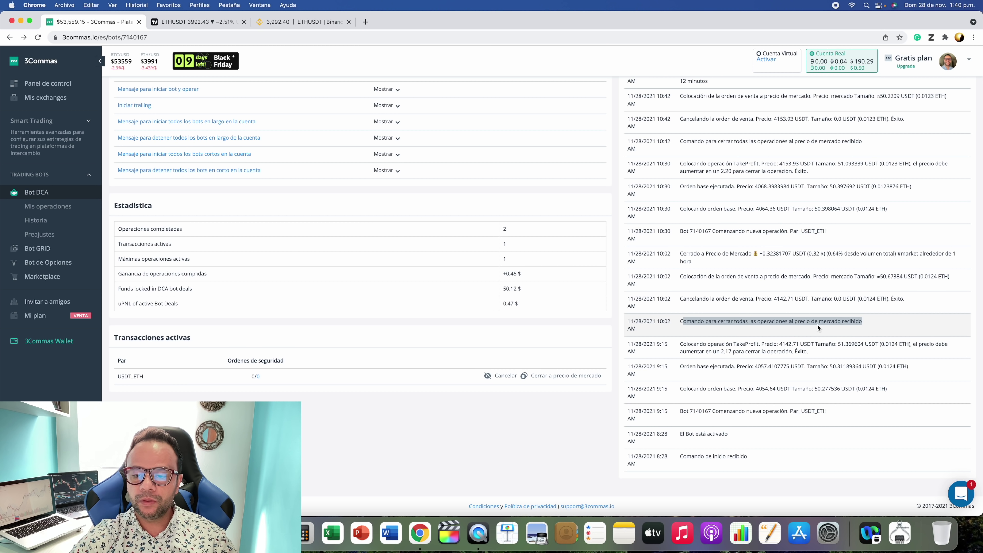
{"action": "left_click_drag", "start_coordinate": [678, 254], "coordinate": [766, 261]}
{"action": "left_click", "coordinate": [779, 261]}
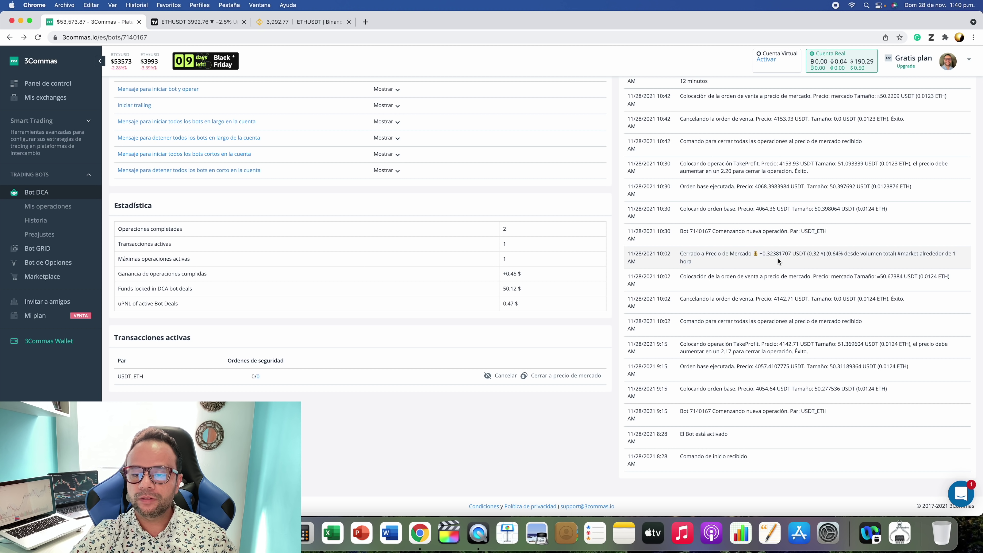
{"action": "left_click_drag", "start_coordinate": [816, 253], "coordinate": [808, 253]}
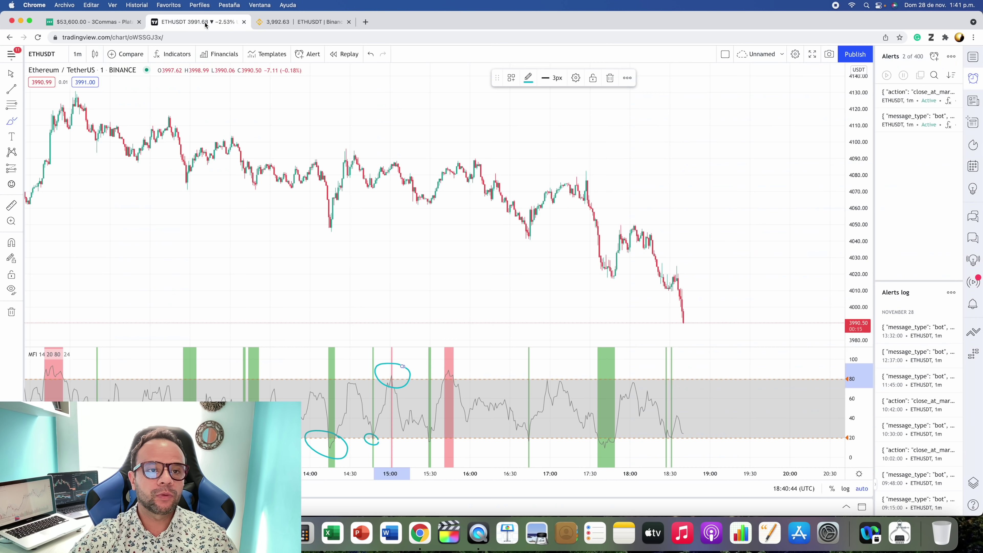
Step: Circle the MFI dip near 15:30 on the ETHUSDT chart
{"action": "left_click", "coordinate": [212, 22]}
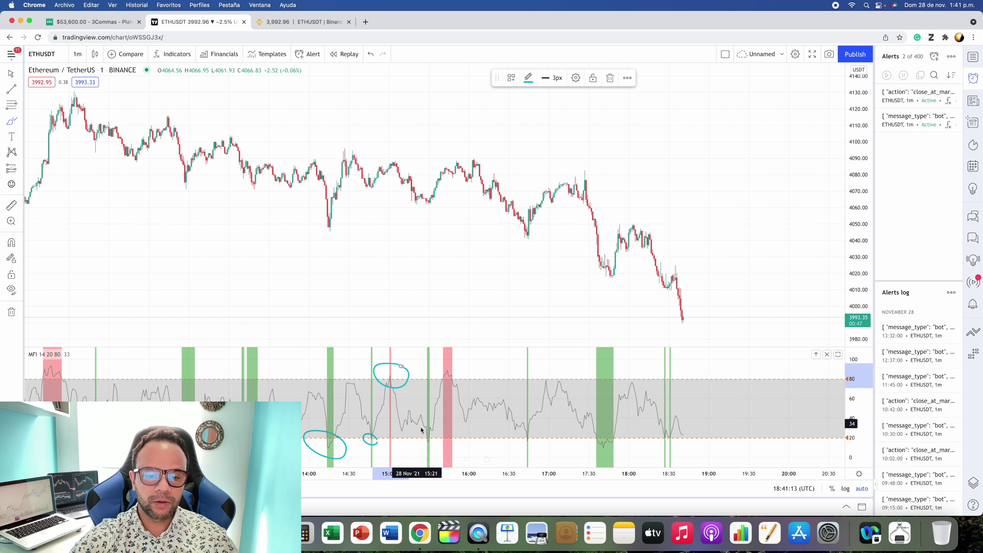
{"action": "mouse_move", "coordinate": [426, 433]}
{"action": "left_mouse_down"}
{"action": "mouse_move", "coordinate": [410, 438]}
{"action": "mouse_move", "coordinate": [434, 441]}
{"action": "left_mouse_up"}
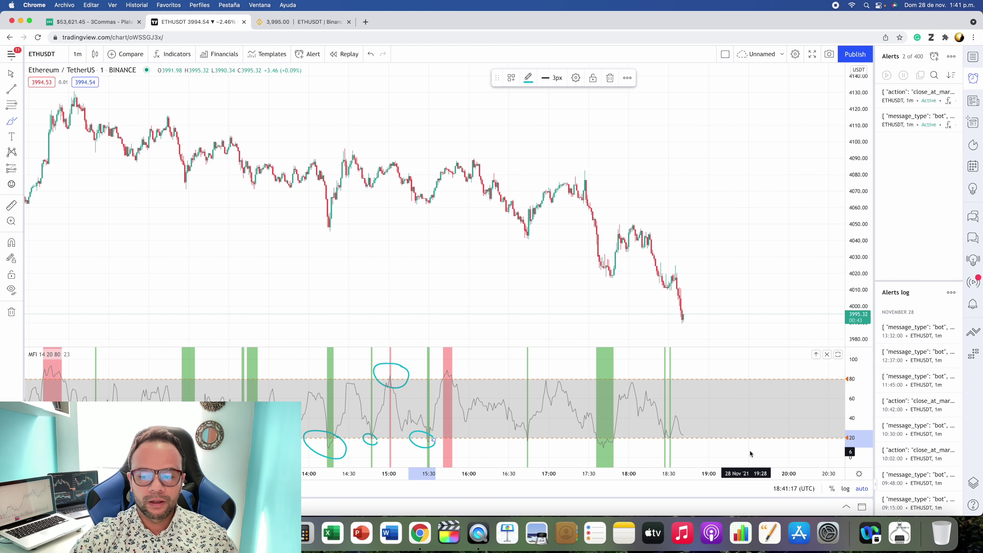
{"action": "mouse_move", "coordinate": [922, 433]}
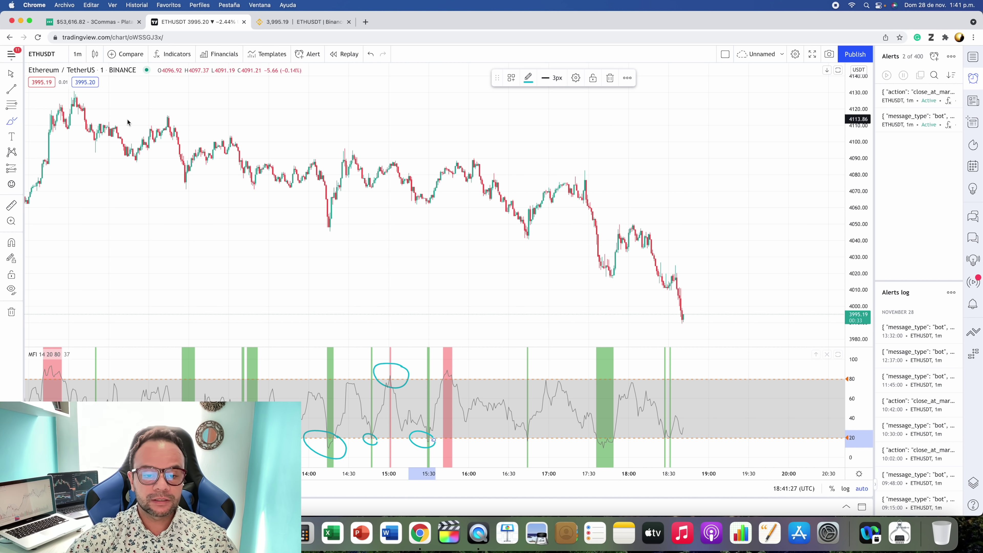
{"action": "left_click", "coordinate": [82, 23]}
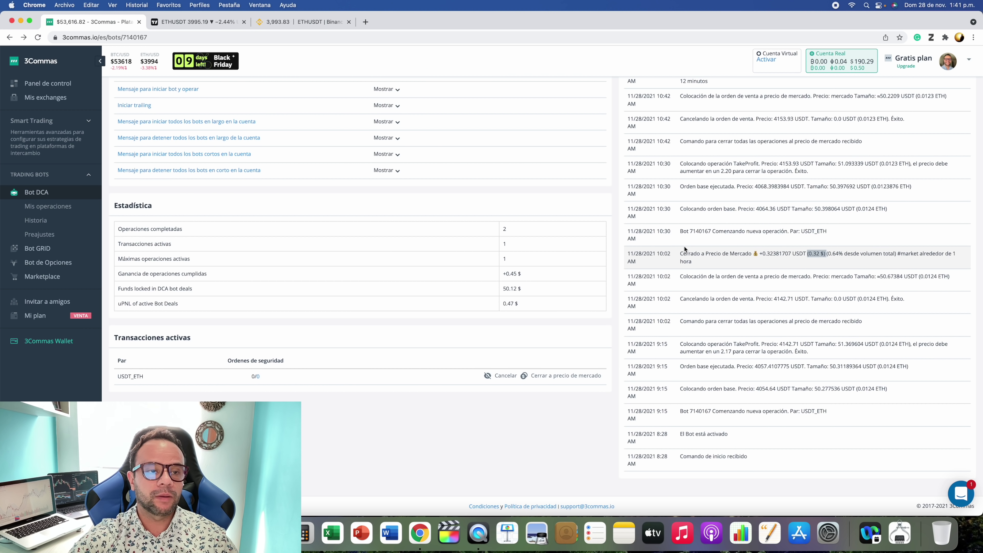
Step: Highlight the 10:30 new deal and base order placement entries in the 3Commas log
{"action": "left_click_drag", "start_coordinate": [681, 232], "coordinate": [837, 237]}
{"action": "left_click_drag", "start_coordinate": [683, 210], "coordinate": [817, 212]}
{"action": "scroll", "coordinate": [533, 211], "scroll_direction": "up", "scroll_amount": 4}
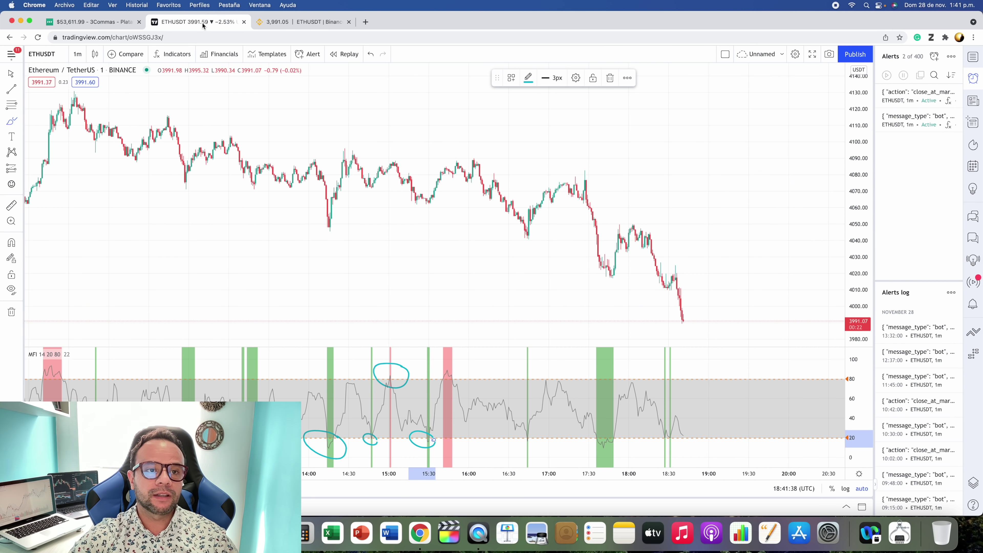
{"action": "left_click", "coordinate": [202, 23]}
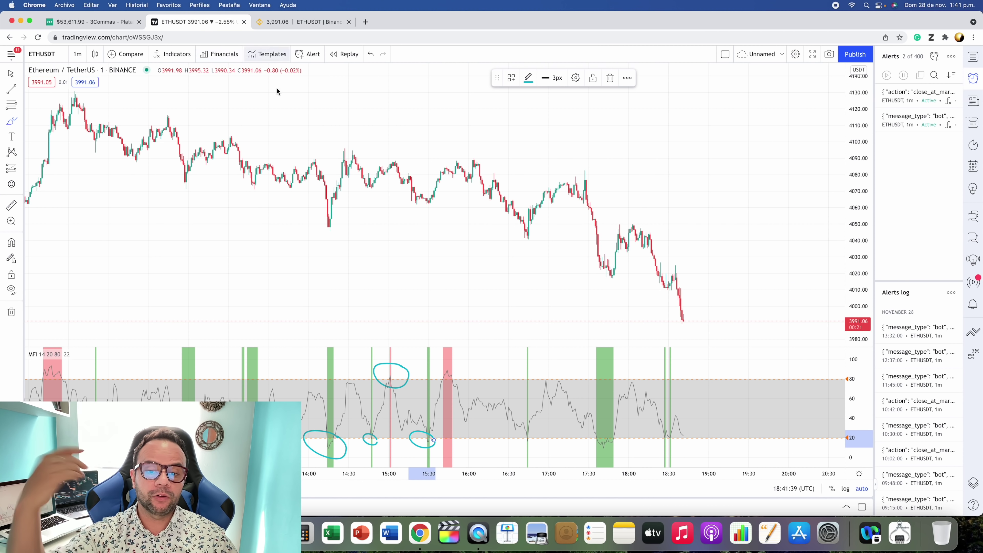
{"action": "mouse_move", "coordinate": [454, 362]}
{"action": "left_mouse_down"}
{"action": "mouse_move", "coordinate": [431, 370]}
{"action": "mouse_move", "coordinate": [451, 386]}
{"action": "mouse_move", "coordinate": [466, 371]}
{"action": "left_mouse_up"}
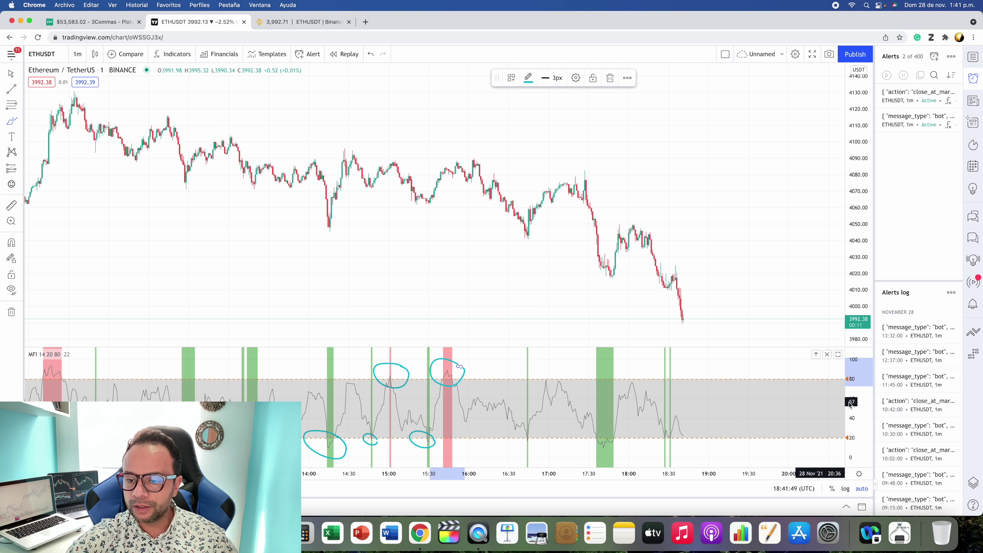
{"action": "mouse_move", "coordinate": [909, 405]}
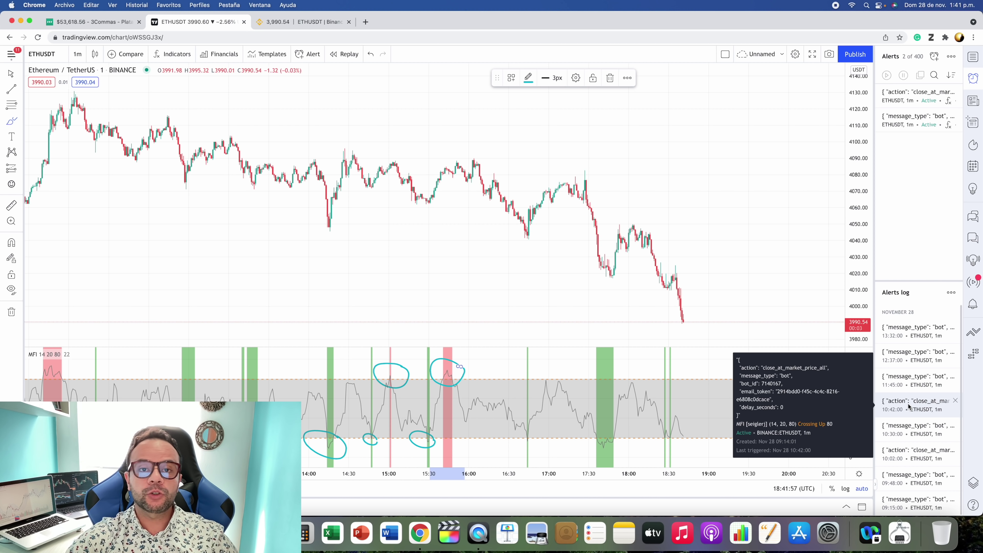
Step: Highlight the 10:42 market-close entry with its +0.13 $ profit in the bot log
{"action": "left_click", "coordinate": [99, 22]}
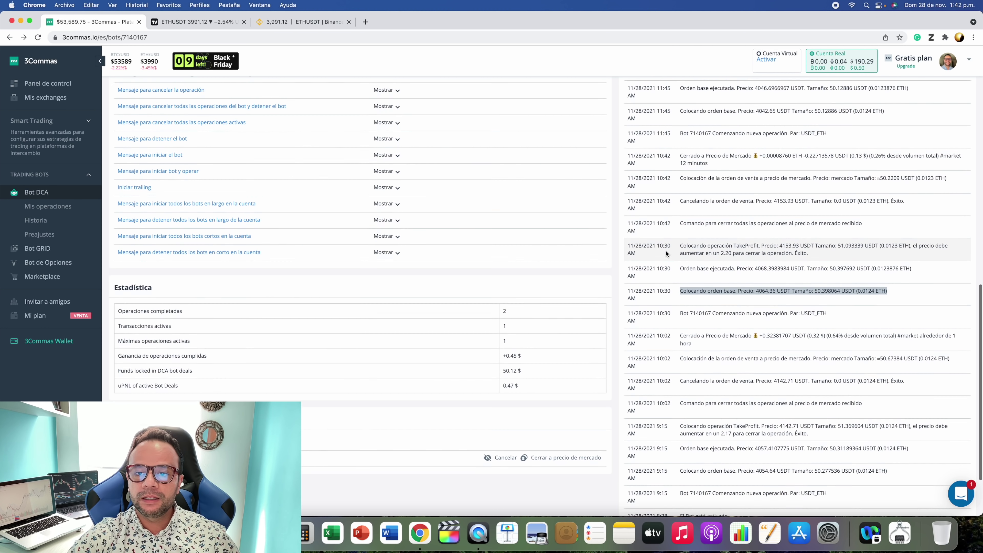
{"action": "scroll", "coordinate": [665, 250], "scroll_direction": "up", "scroll_amount": 1}
{"action": "left_click_drag", "start_coordinate": [680, 163], "coordinate": [795, 166]}
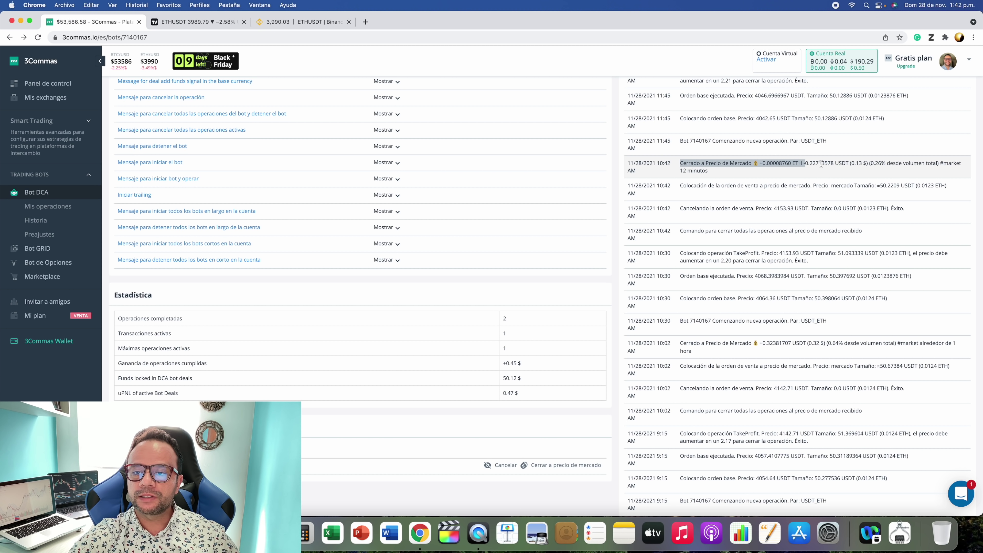
{"action": "left_click", "coordinate": [859, 166]}
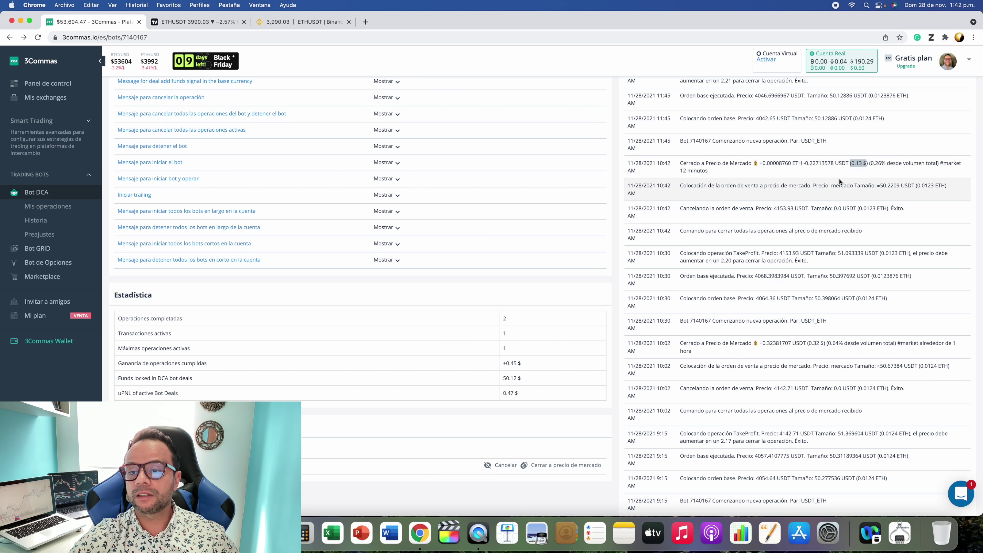
{"action": "scroll", "coordinate": [838, 178], "scroll_direction": "up", "scroll_amount": 3}
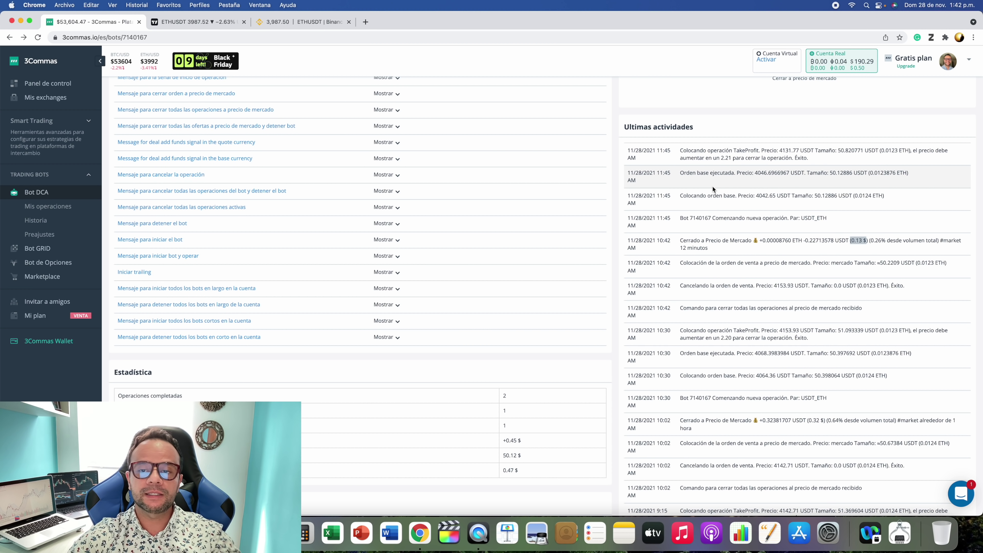
Step: Circle the MFI oversold dip near 16:45 in teal on the ETHUSDT chart
{"action": "left_click", "coordinate": [205, 25]}
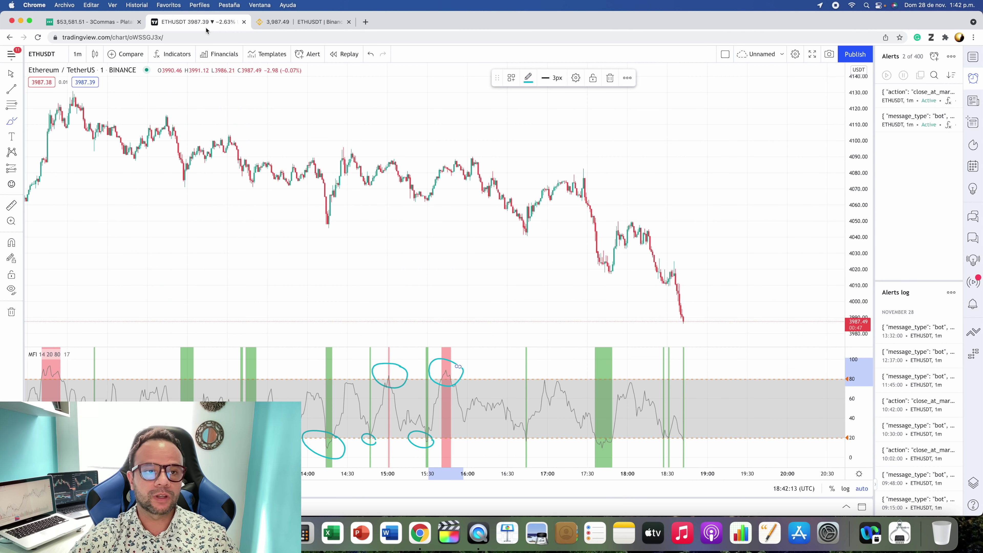
{"action": "mouse_move", "coordinate": [533, 438]}
{"action": "left_mouse_down"}
{"action": "mouse_move", "coordinate": [515, 439]}
{"action": "mouse_move", "coordinate": [534, 440]}
{"action": "left_mouse_up"}
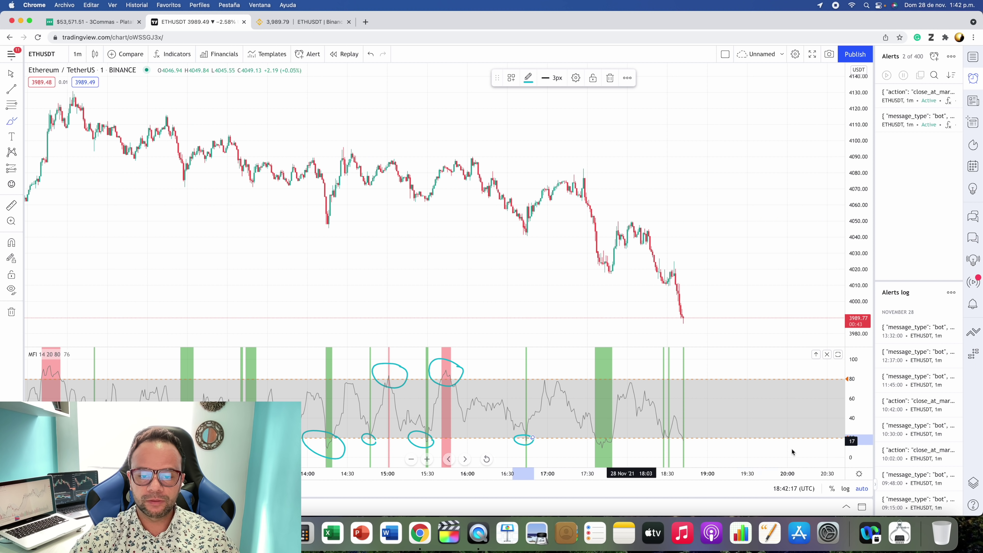
{"action": "mouse_move", "coordinate": [908, 379]}
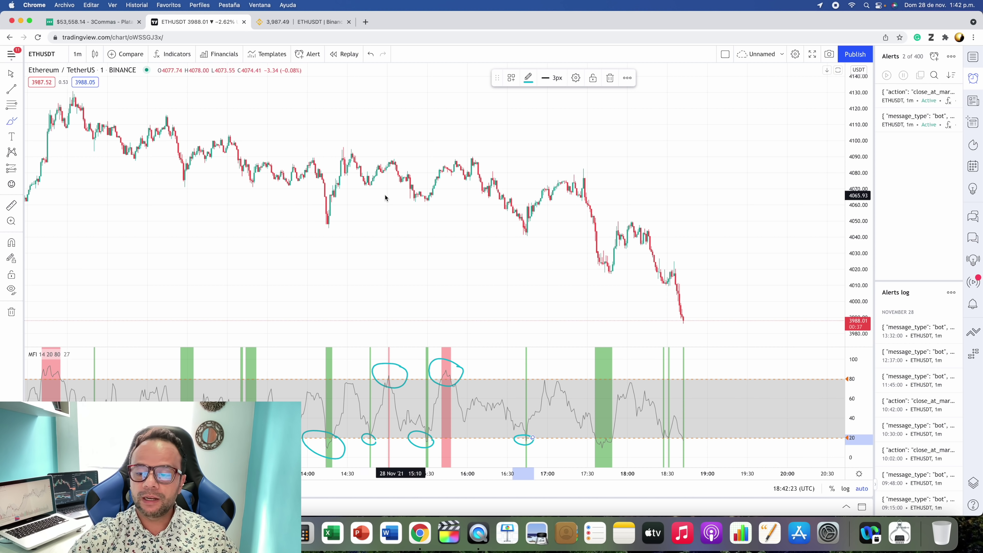
{"action": "left_click", "coordinate": [102, 24]}
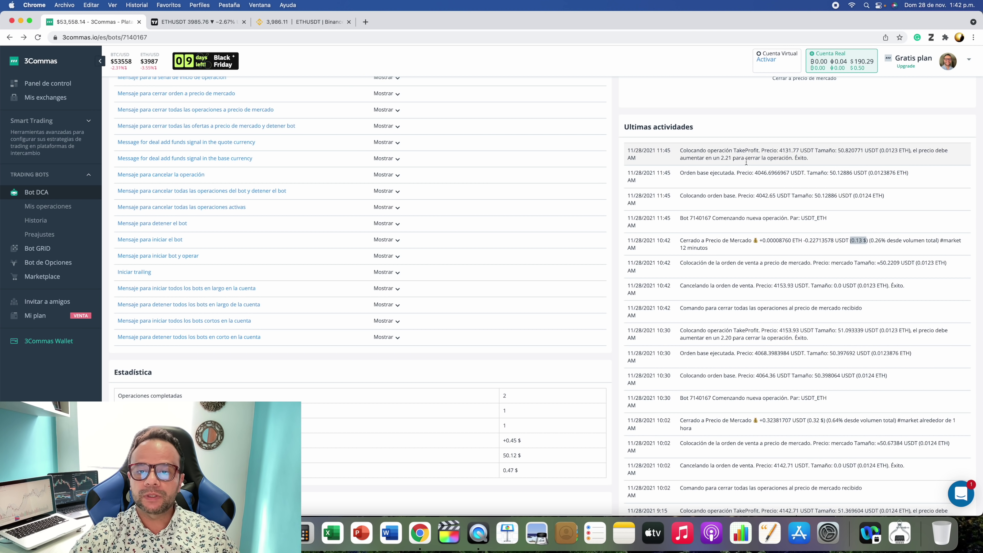
Step: Review the Nuevo Bot settings: Binance USDT_ETH, long, 2.0% take profit, 50.0 USDT base order
{"action": "scroll", "coordinate": [671, 175], "scroll_direction": "up", "scroll_amount": 7}
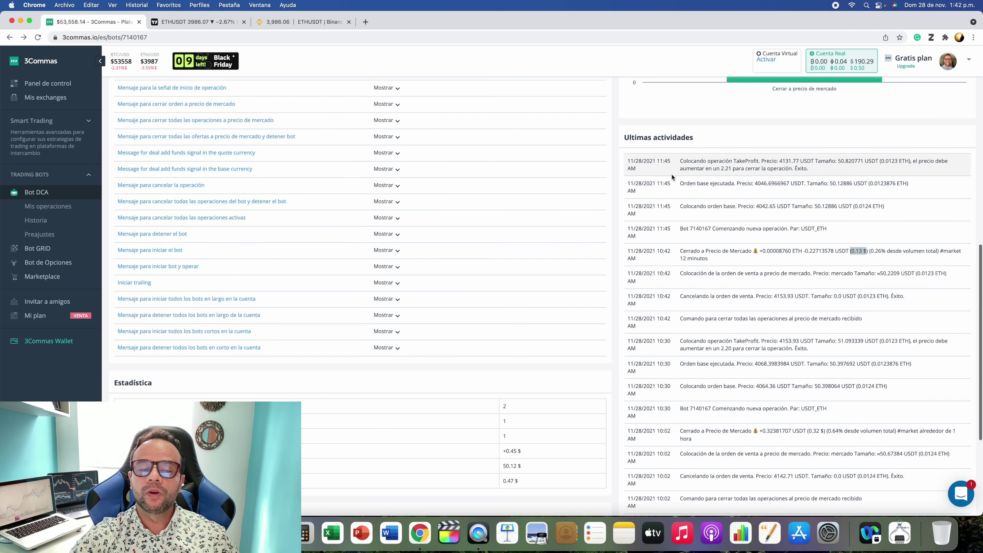
{"action": "scroll", "coordinate": [671, 177], "scroll_direction": "up", "scroll_amount": 5}
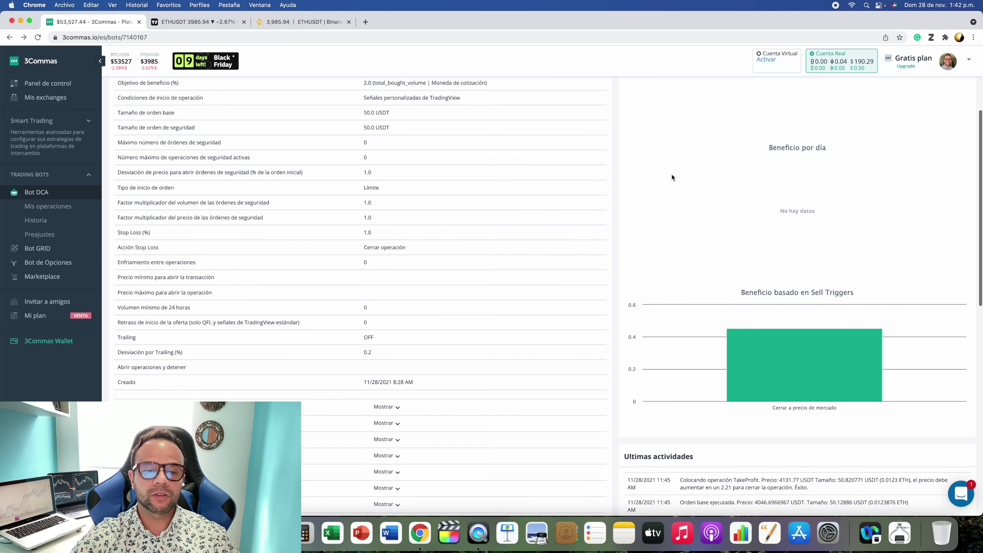
{"action": "scroll", "coordinate": [672, 175], "scroll_direction": "down", "scroll_amount": 4}
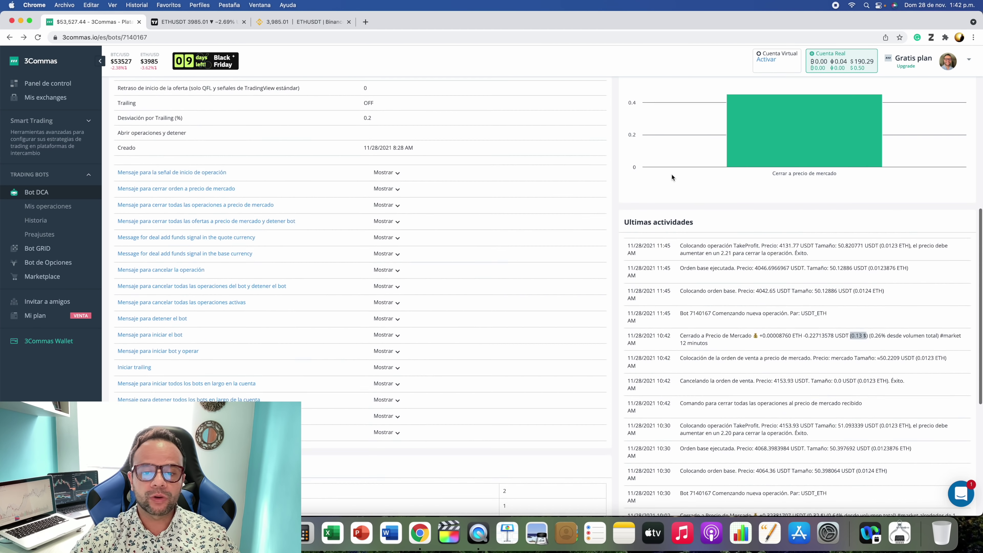
{"action": "scroll", "coordinate": [672, 175], "scroll_direction": "up", "scroll_amount": 15}
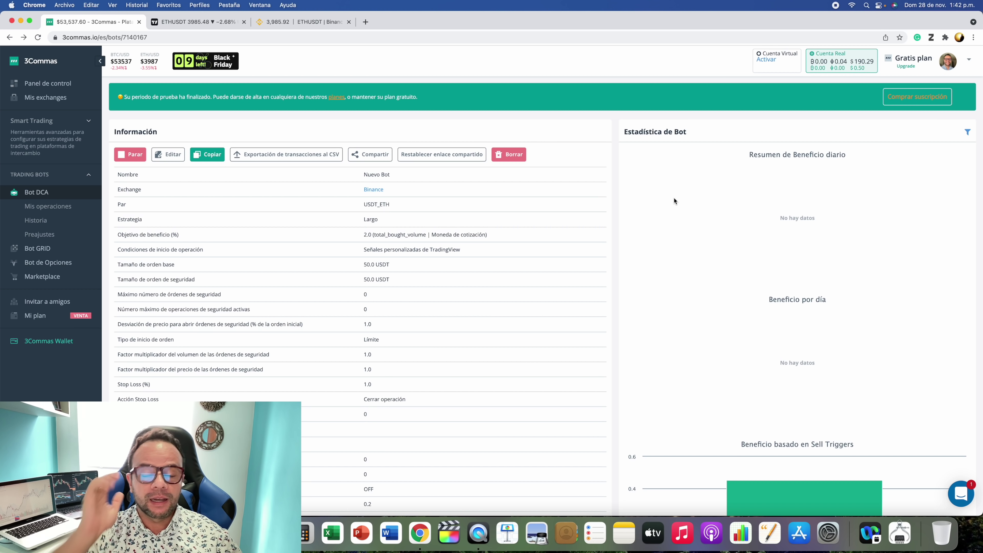
{"action": "left_click", "coordinate": [288, 27]}
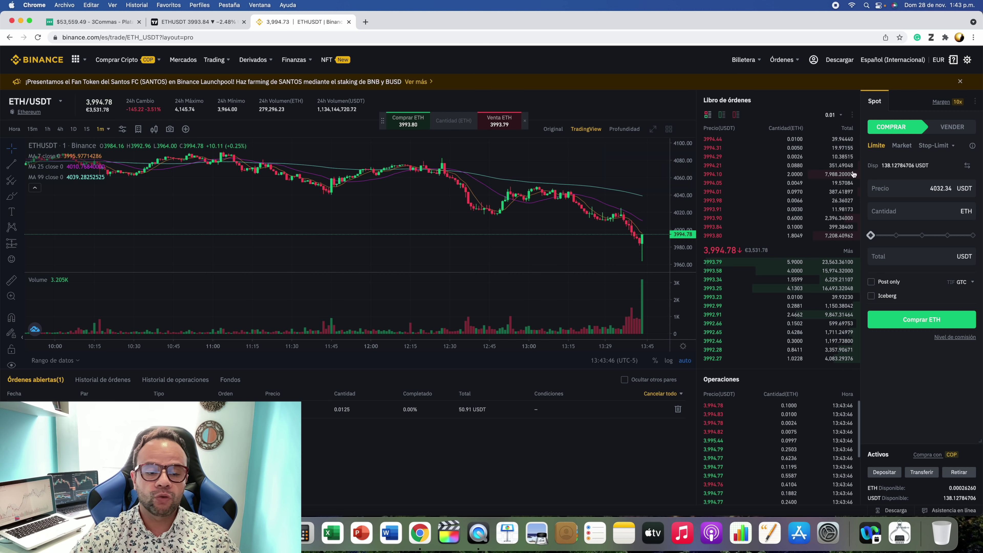
Step: Check the Binance ETH/USDT open order of 0.0125 ETH worth 50.91 USDT
{"action": "mouse_move", "coordinate": [774, 186]}
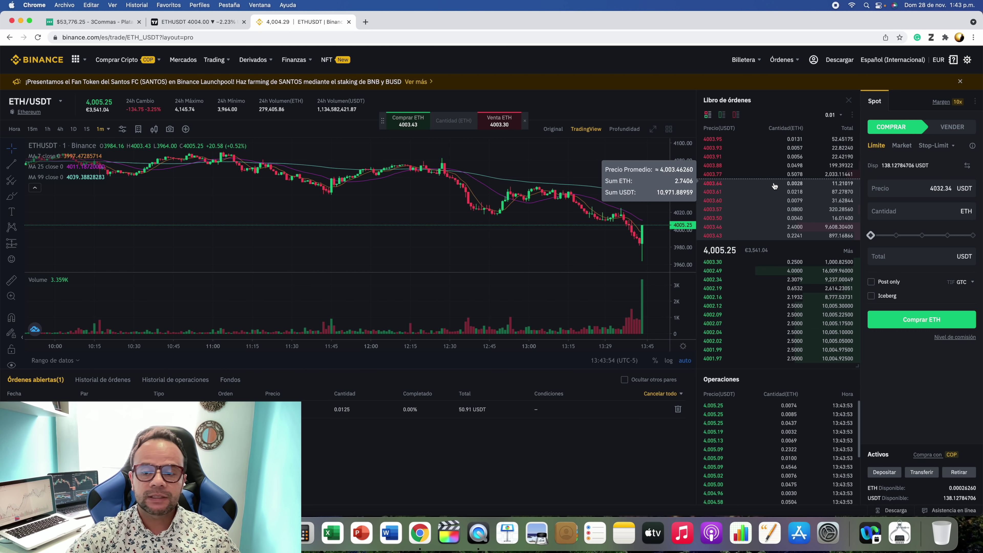
{"action": "left_click", "coordinate": [101, 24]}
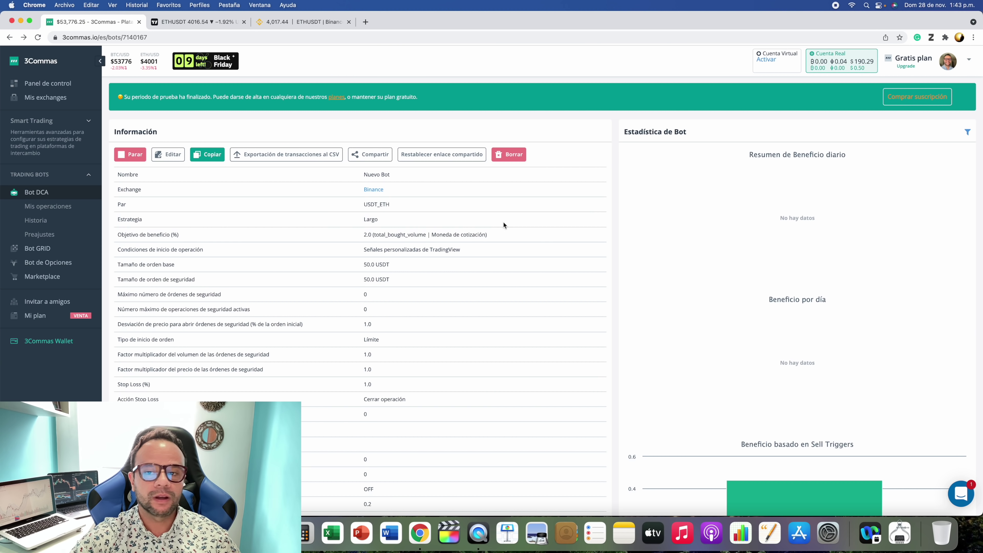
Step: Open the Bot DCA bots list in a new browser tab and switch to it
{"action": "scroll", "coordinate": [550, 227], "scroll_direction": "down", "scroll_amount": 3}
{"action": "scroll", "coordinate": [549, 229], "scroll_direction": "down", "scroll_amount": 7}
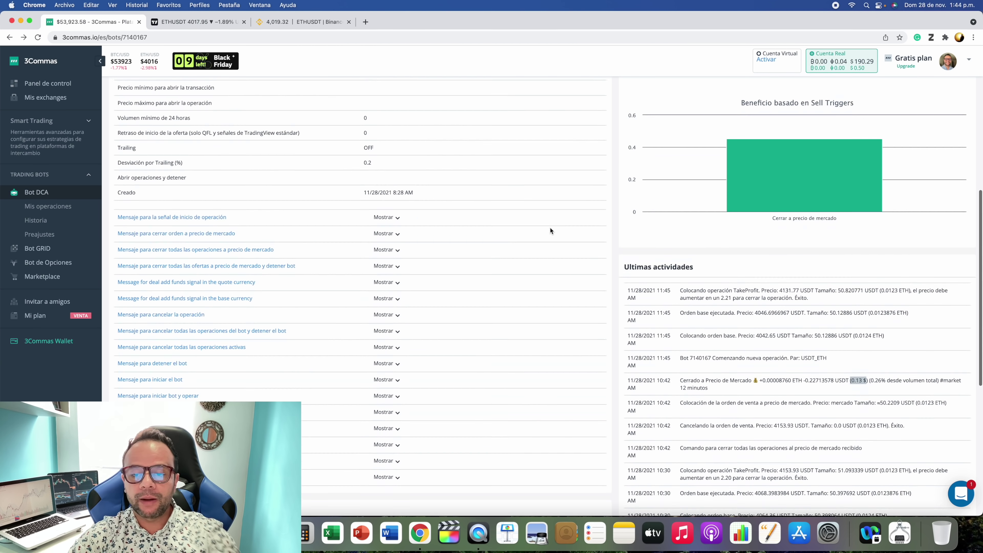
{"action": "scroll", "coordinate": [550, 228], "scroll_direction": "up", "scroll_amount": 10}
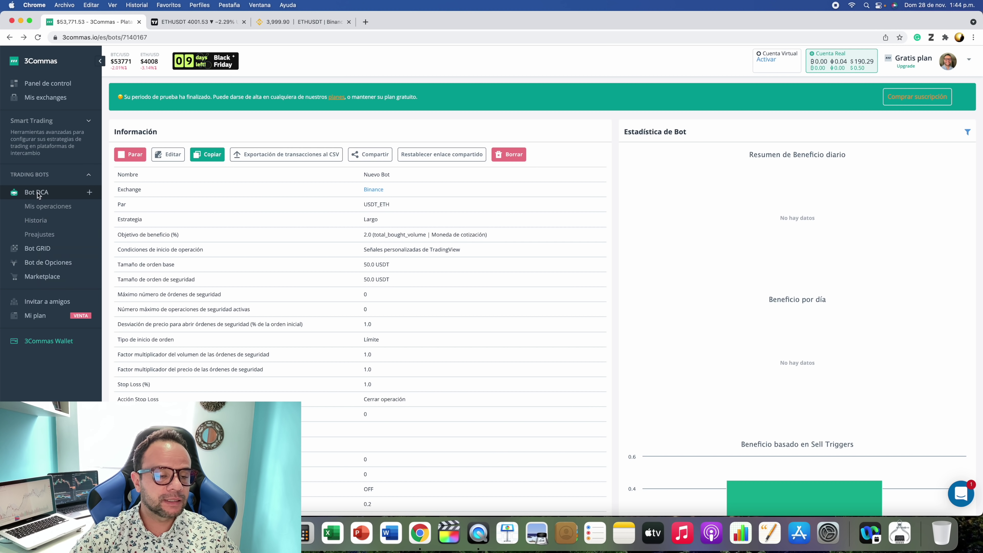
{"action": "right_click", "coordinate": [38, 196]}
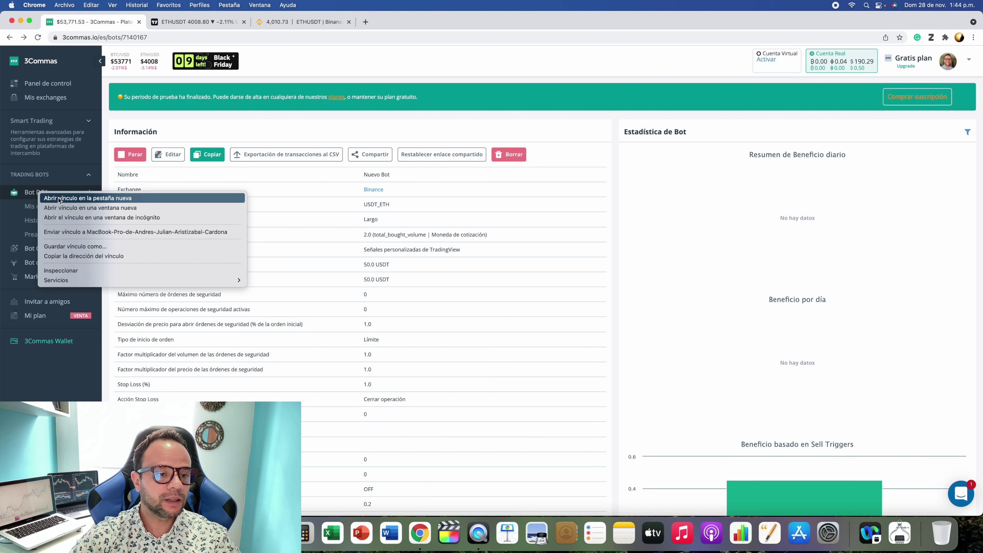
{"action": "key", "text": "Escape"}
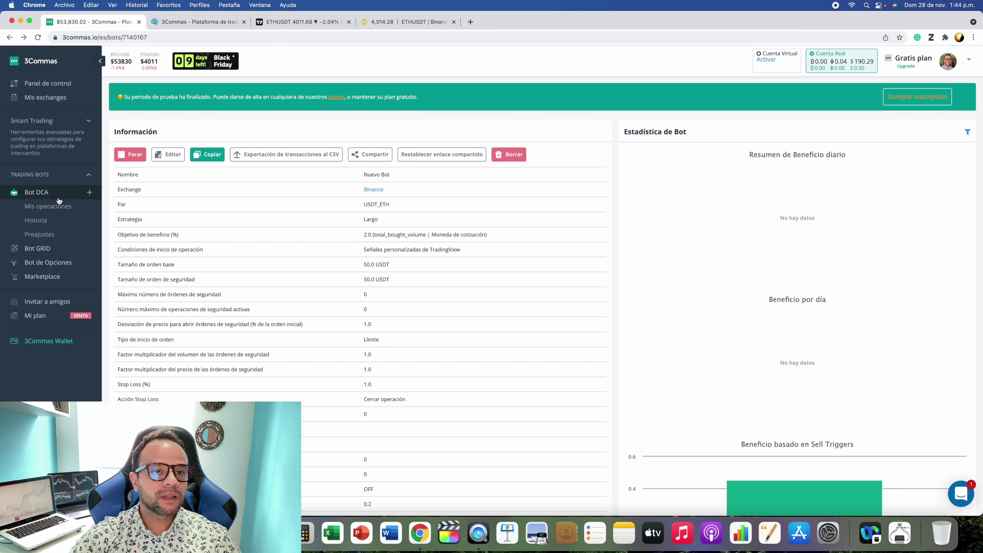
{"action": "left_click", "coordinate": [192, 22]}
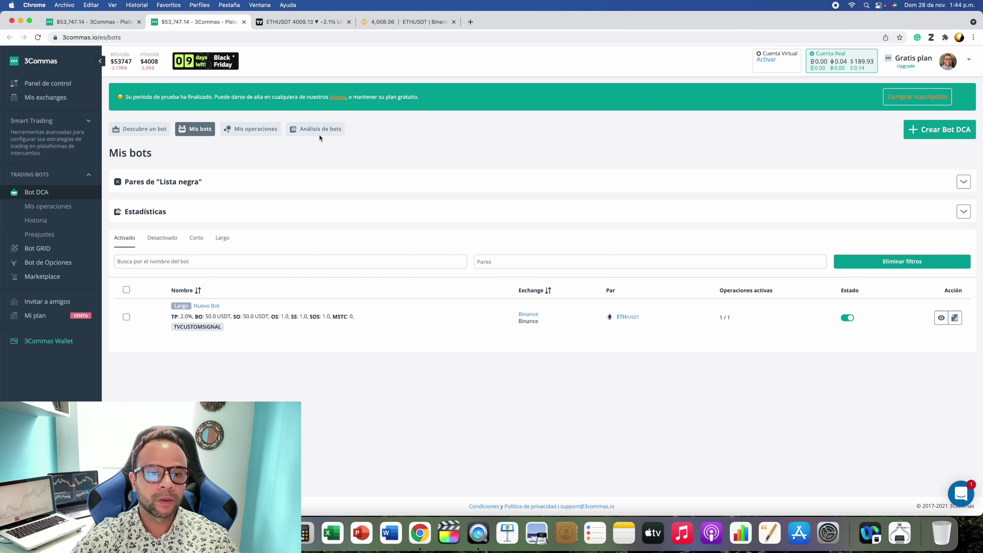
Step: Show Mis operaciones with Nuevo Bot's active ETH/USDT deal: 50.21 USDT bought, up $0.26
{"action": "left_click", "coordinate": [252, 130]}
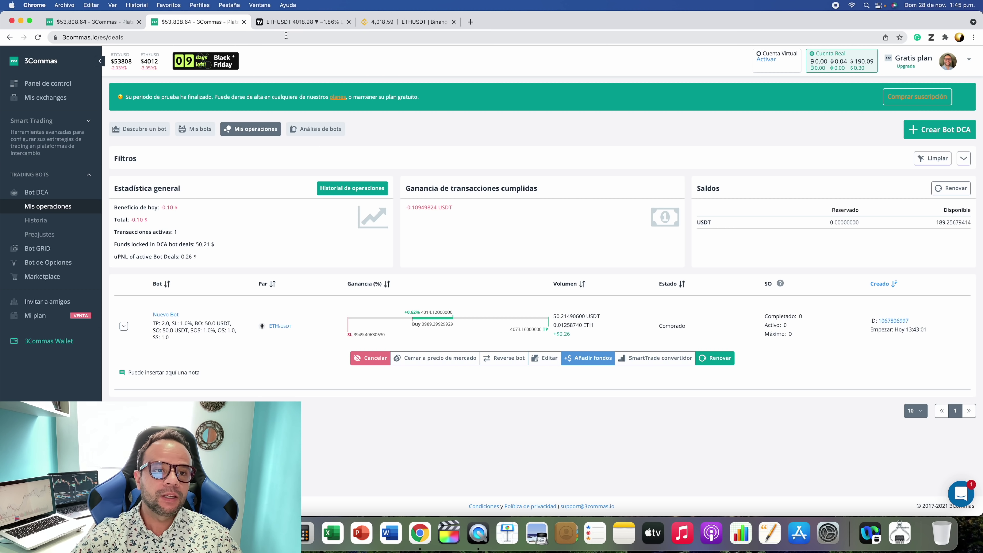
Step: Return to the TradingView ETHUSDT chart and close the 'Alert on ETHUSDT' popup
{"action": "left_click", "coordinate": [296, 23]}
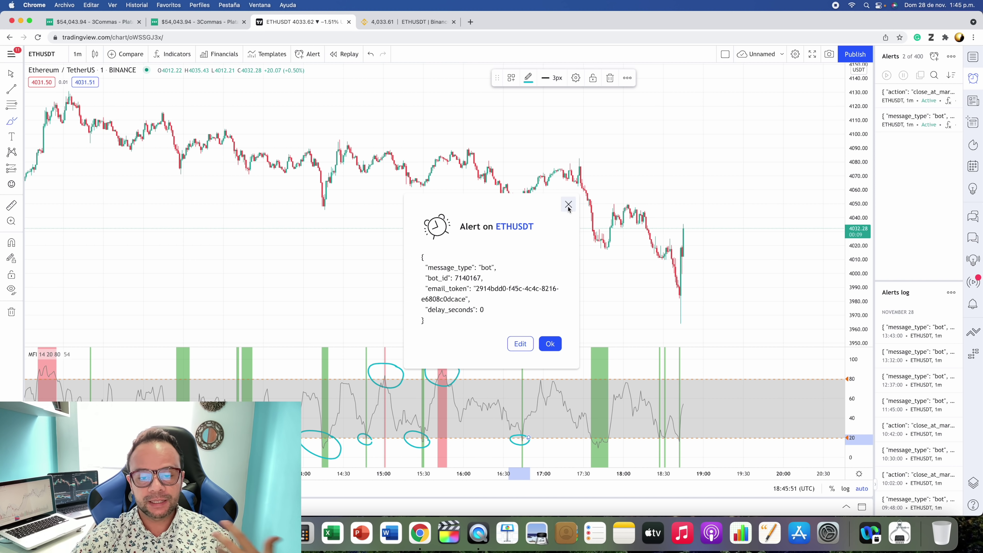
{"action": "left_click", "coordinate": [568, 208]}
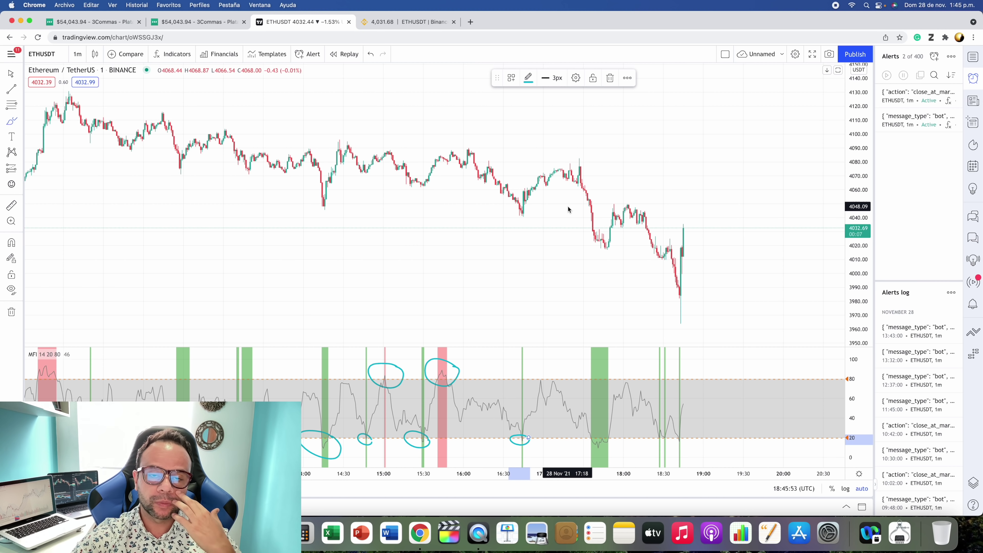